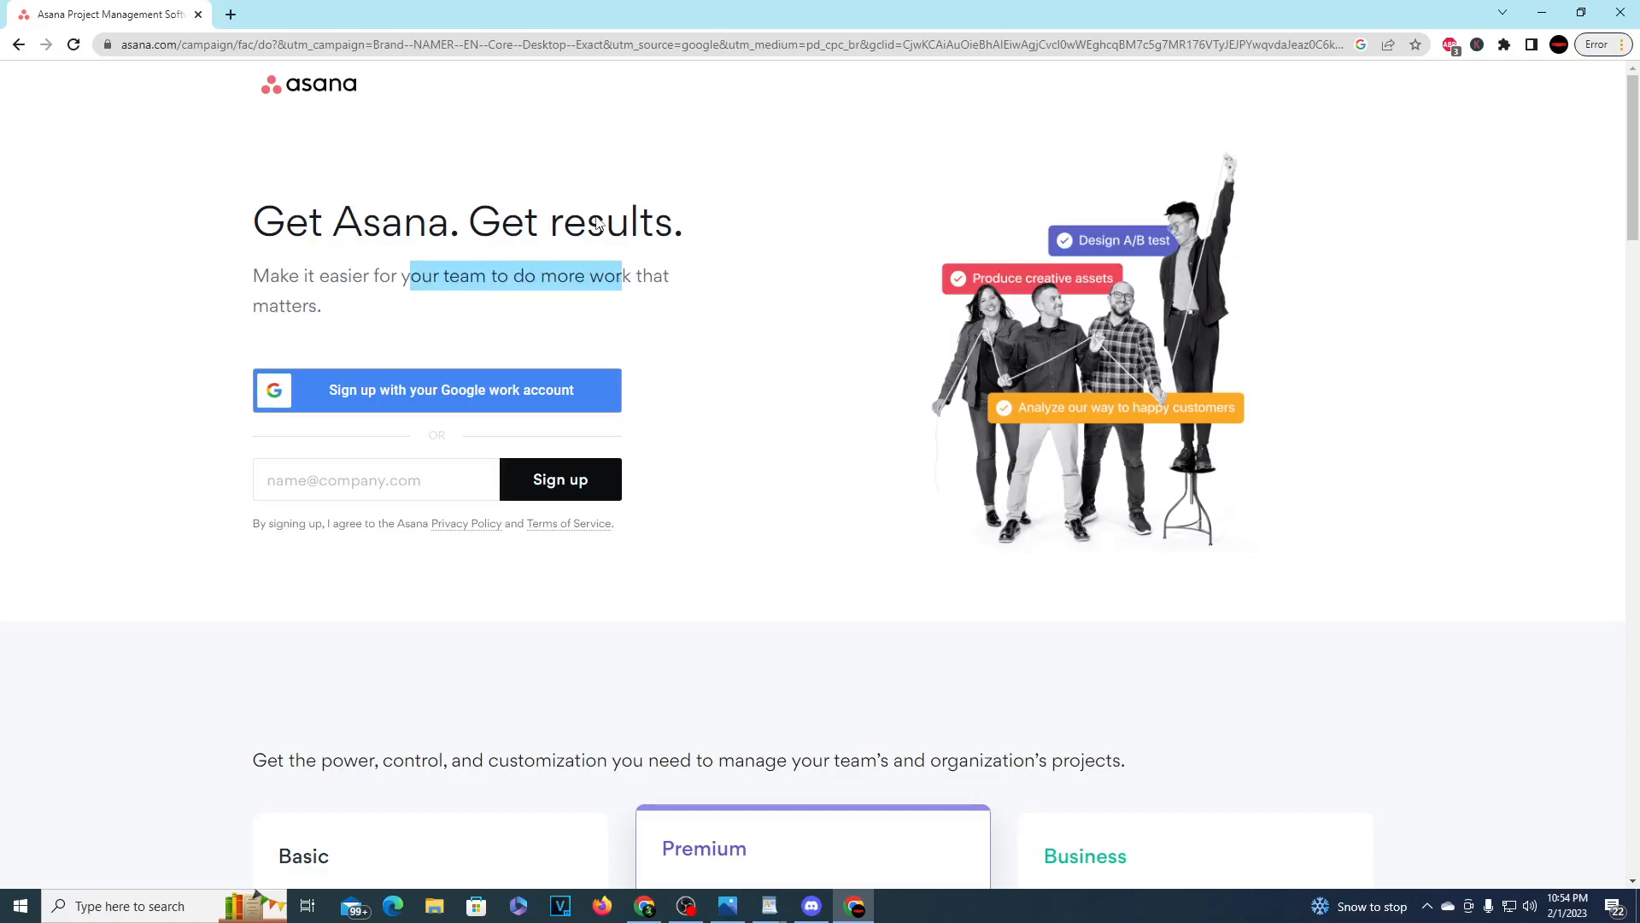
left_click_drag(309, 279, 489, 275)
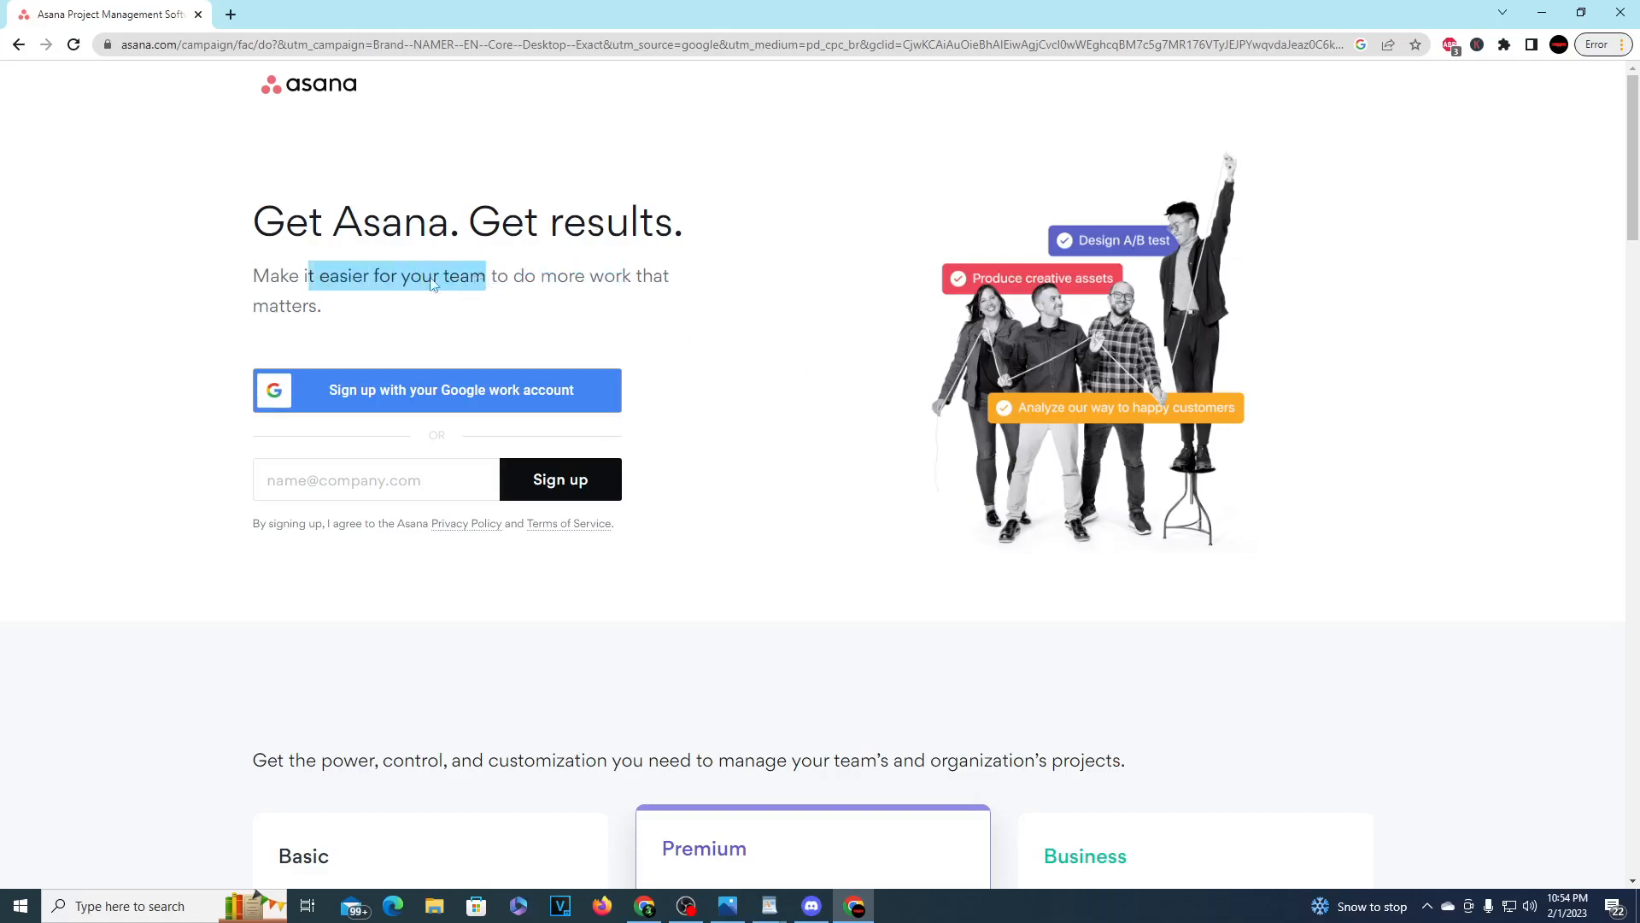
left_click_drag(303, 265, 461, 279)
left_click_drag(323, 310, 289, 273)
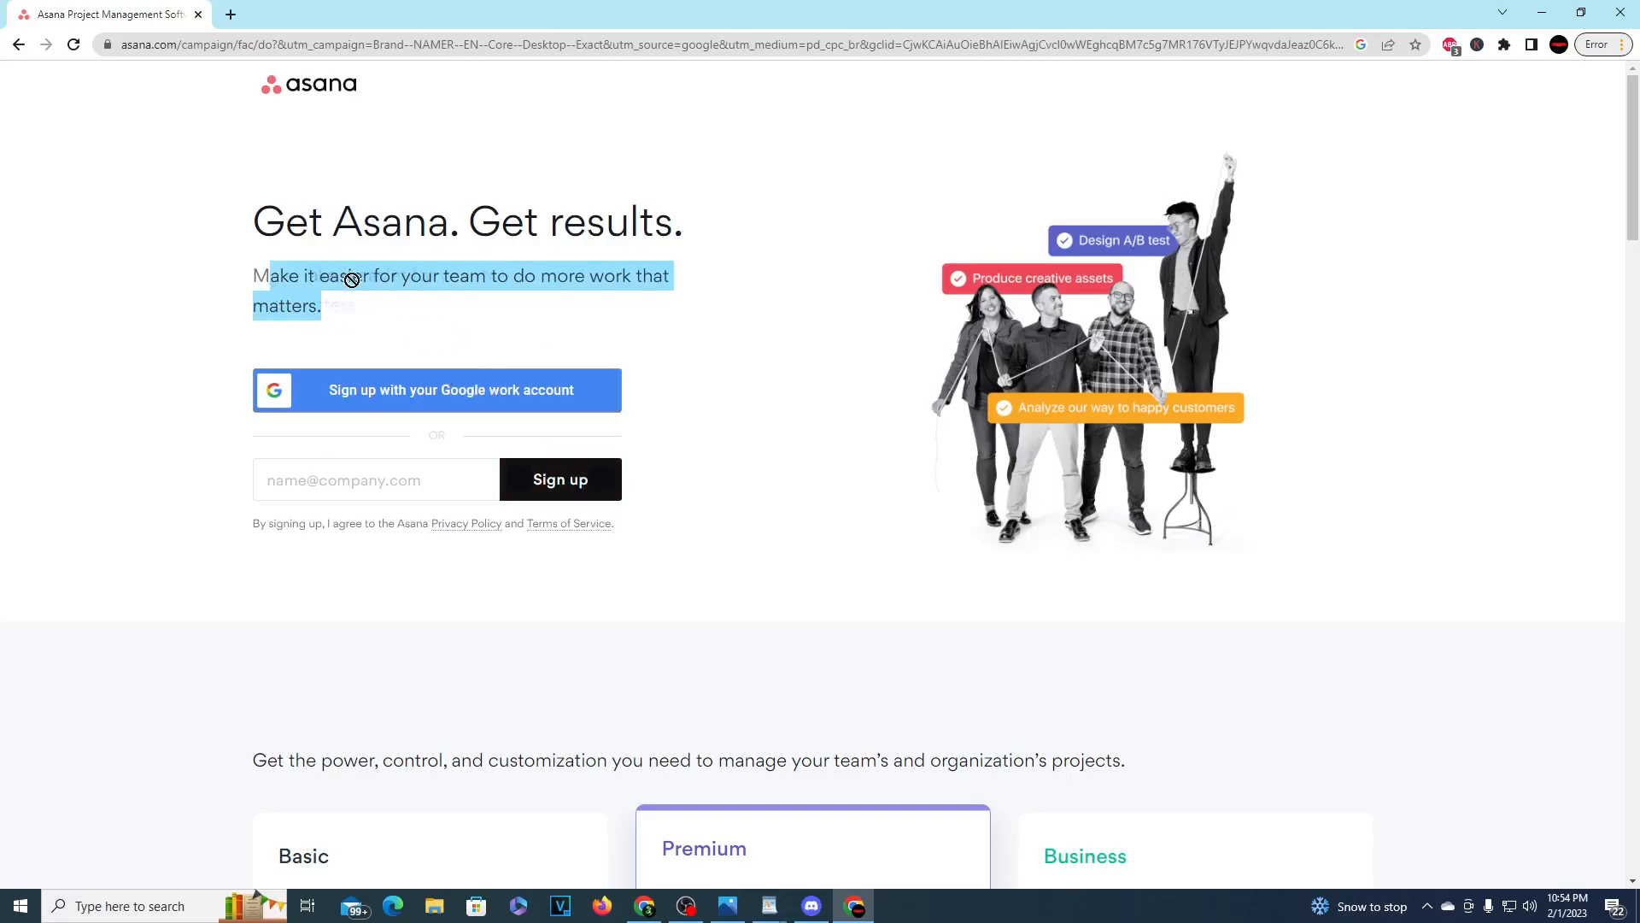
left_click_drag(247, 285, 407, 309)
Step: Sign up with the second listed Google account and submit the full name for the new account
left_click(386, 403)
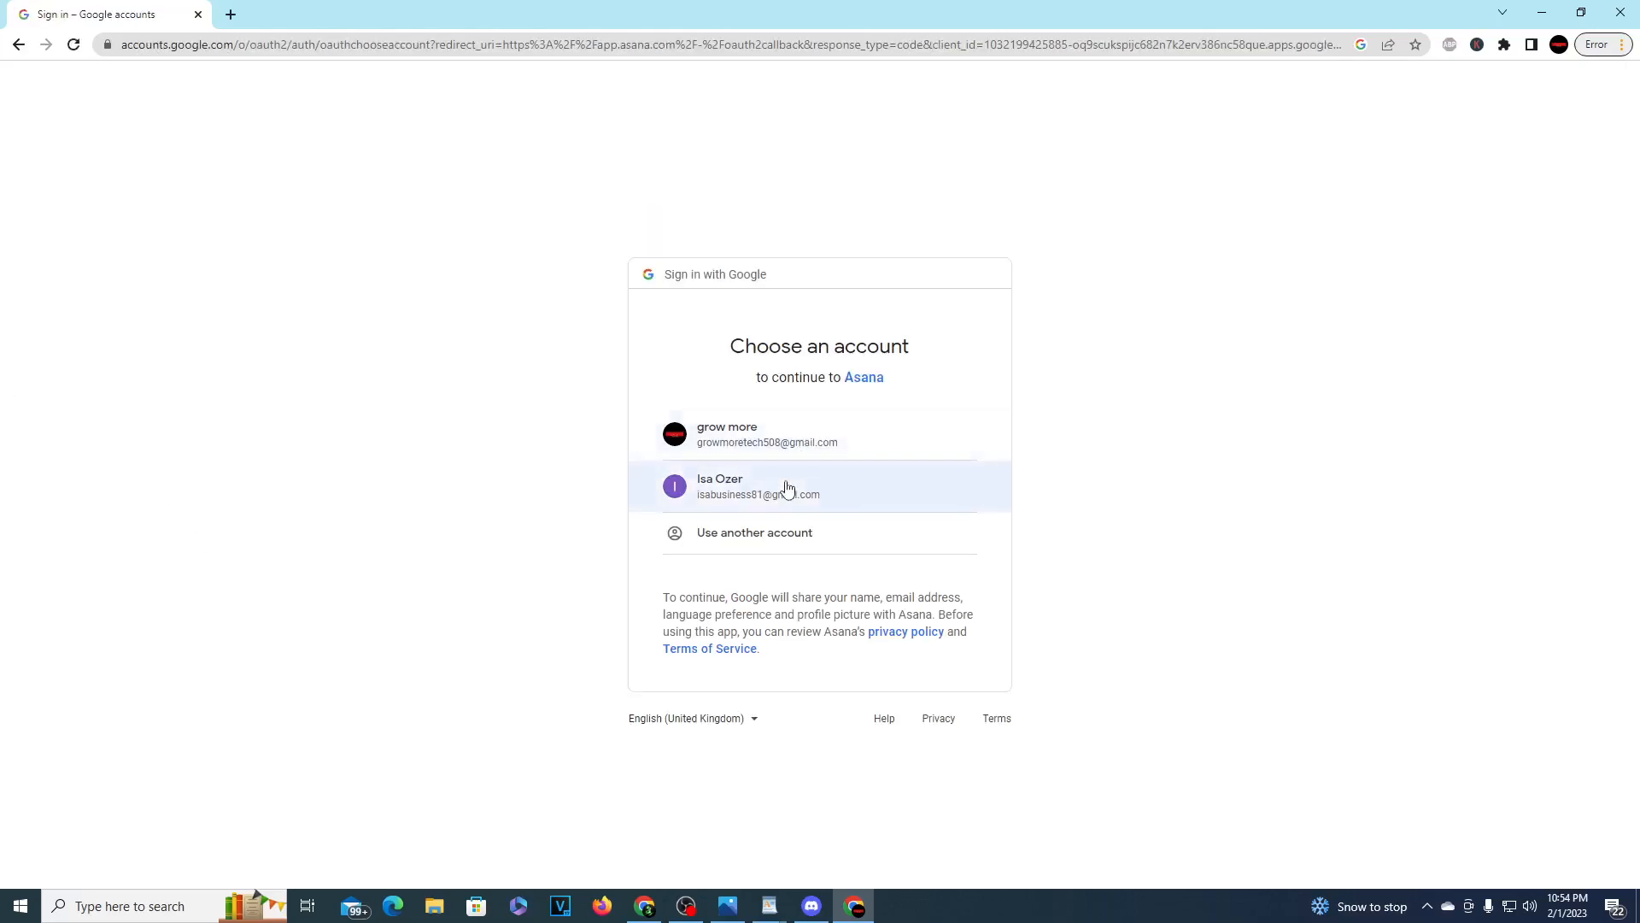
left_click(786, 488)
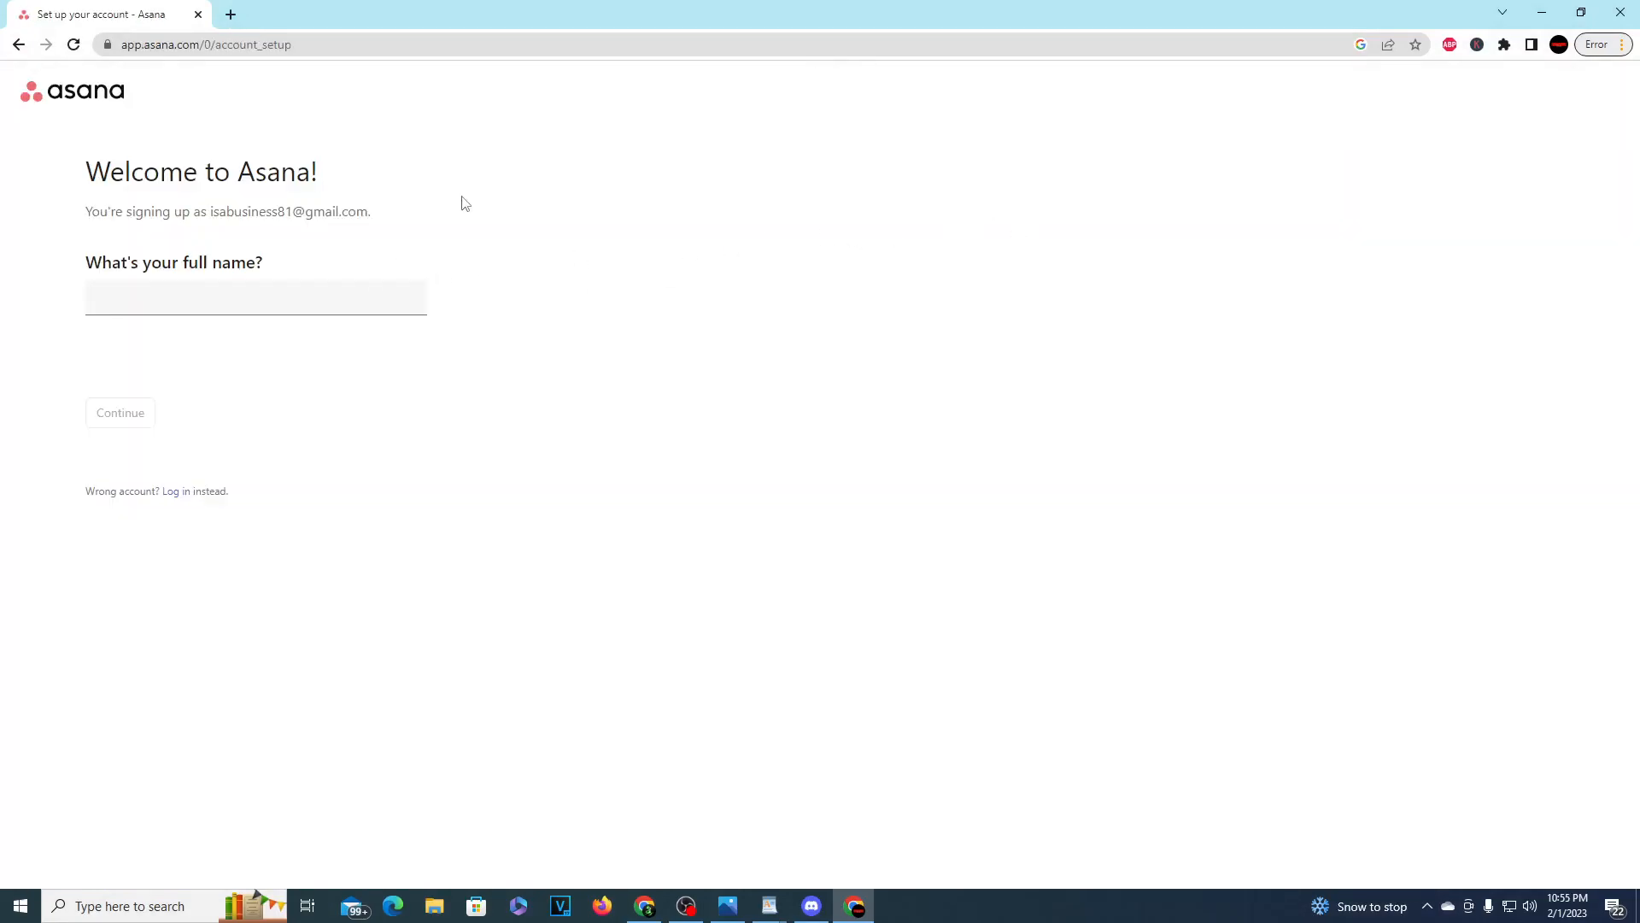
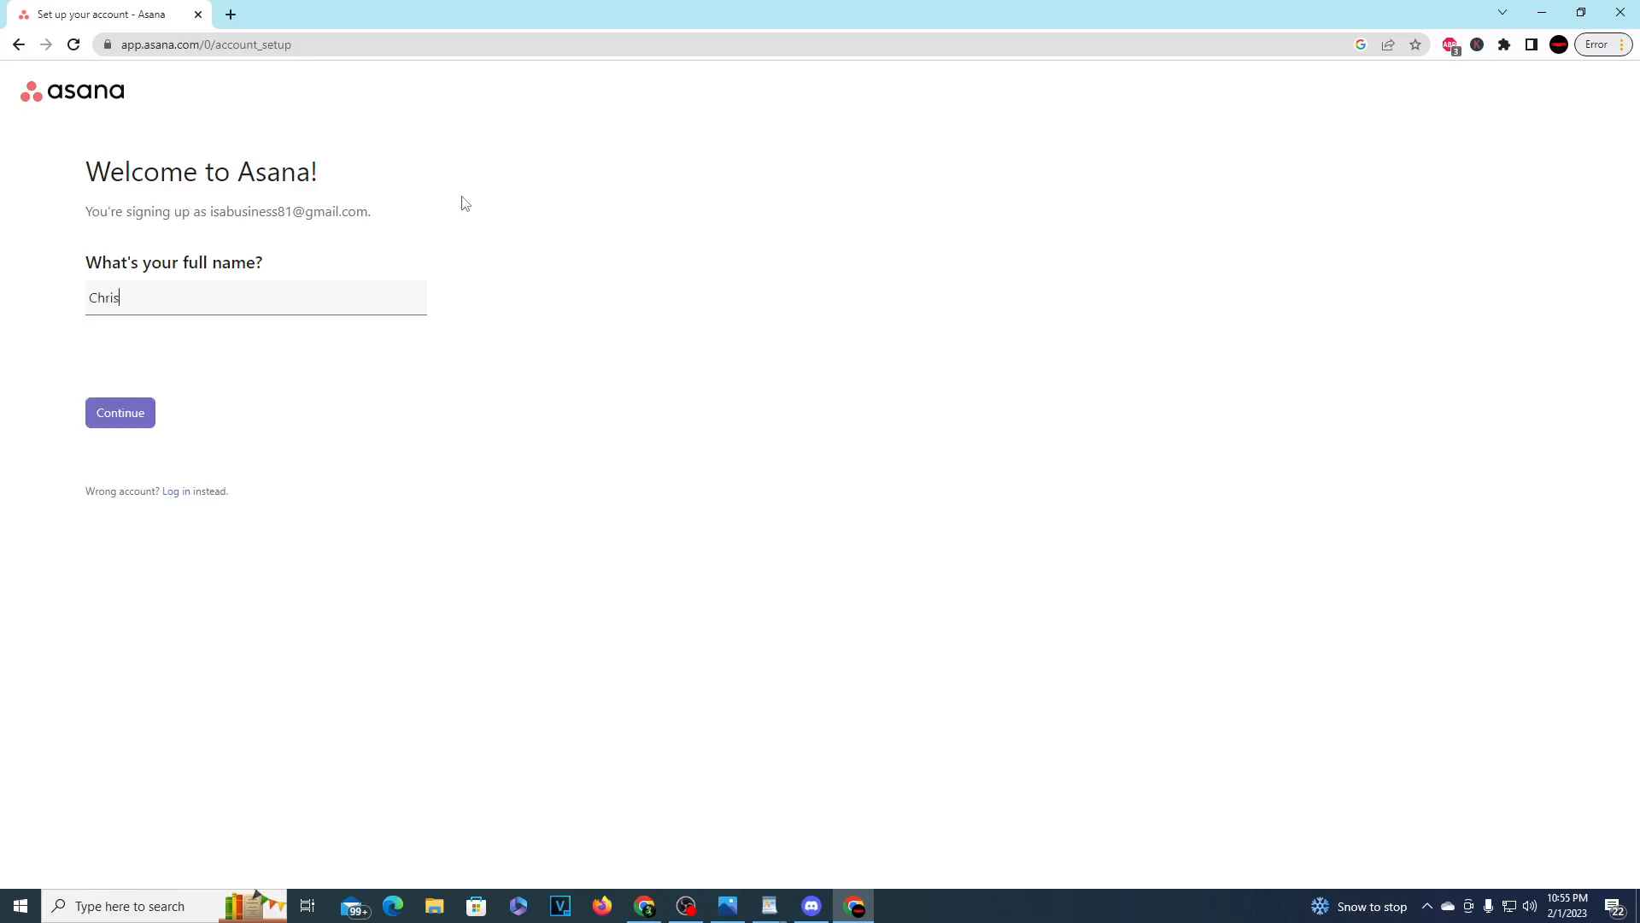
key("Return")
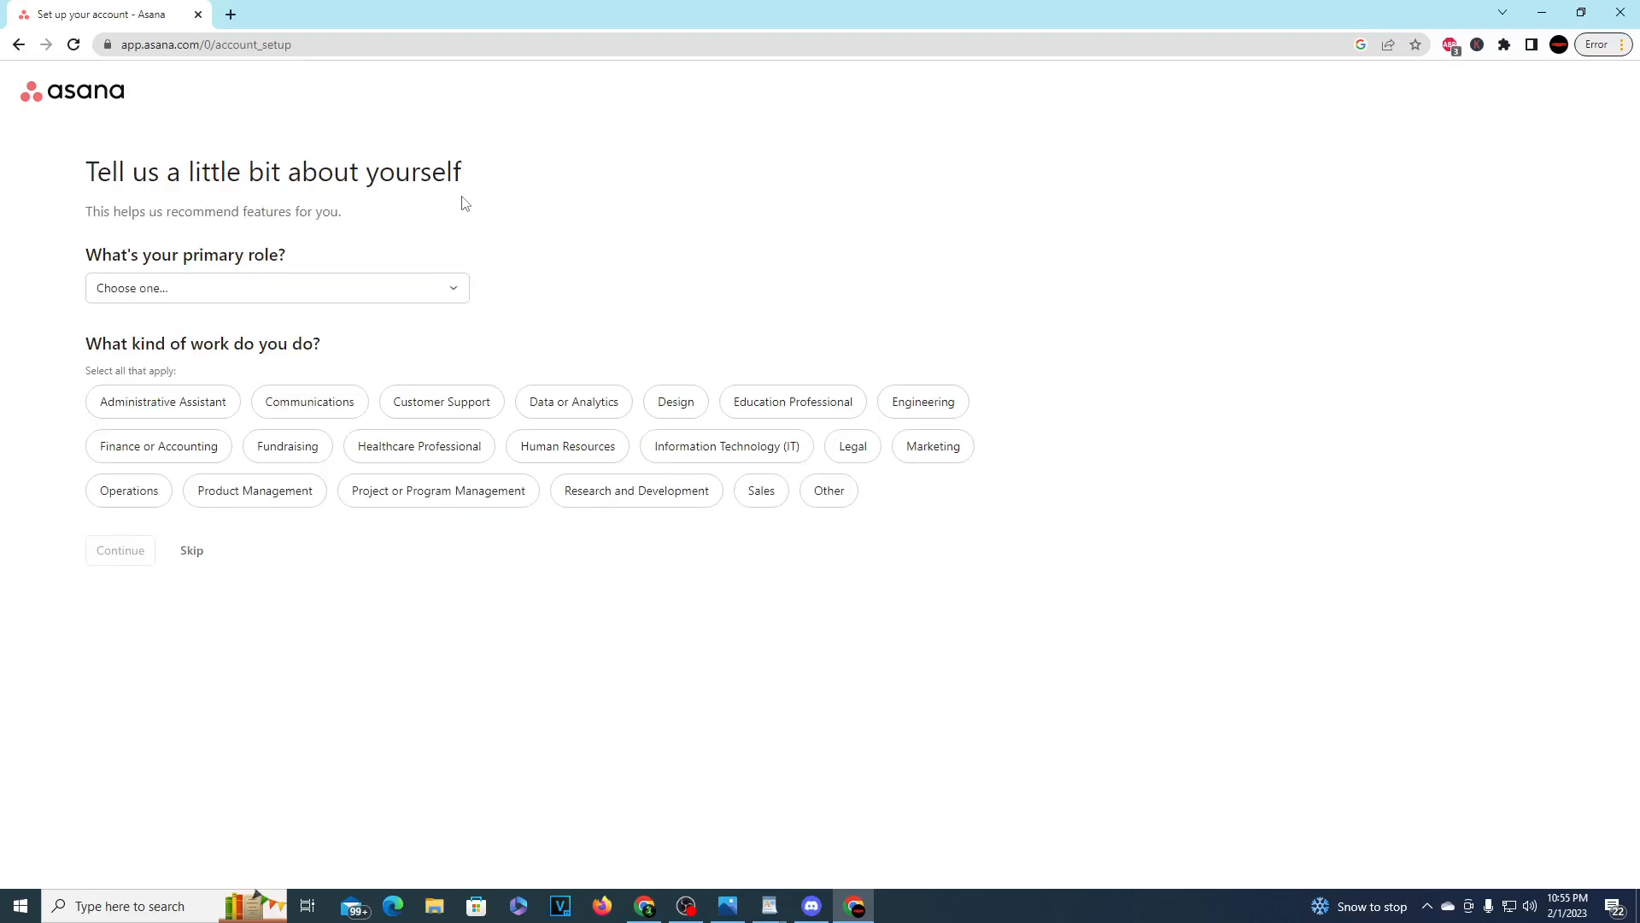
Step: Set the primary role to Manager, choose Data or Analytics and Finance or Accounting as the kinds of work, and continue
left_click(224, 301)
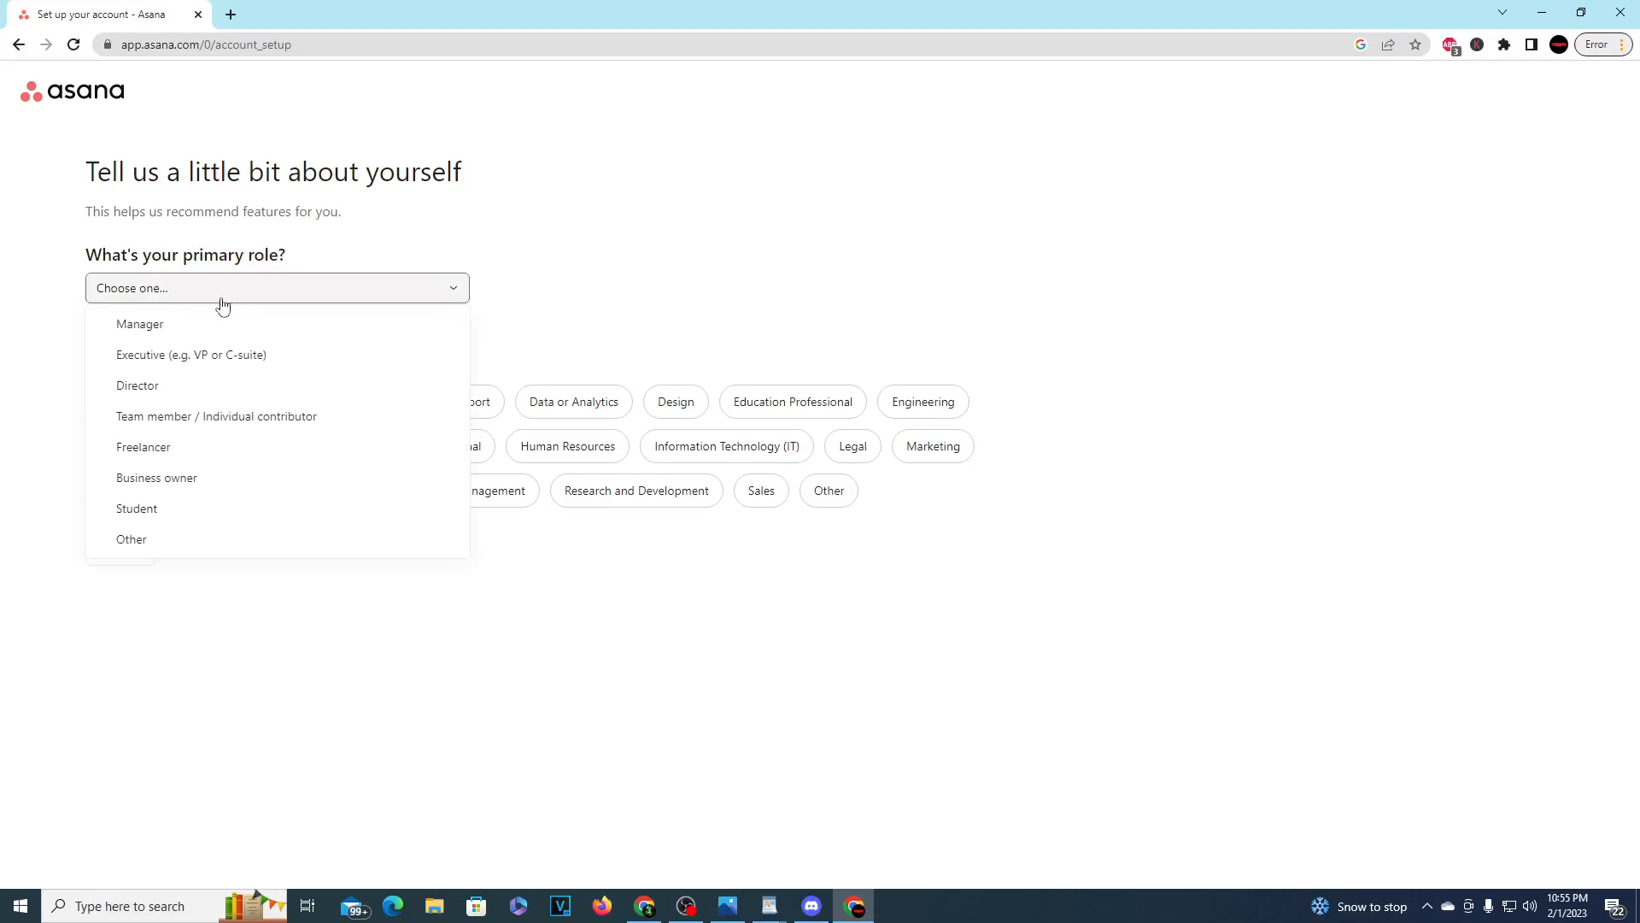
left_click(151, 325)
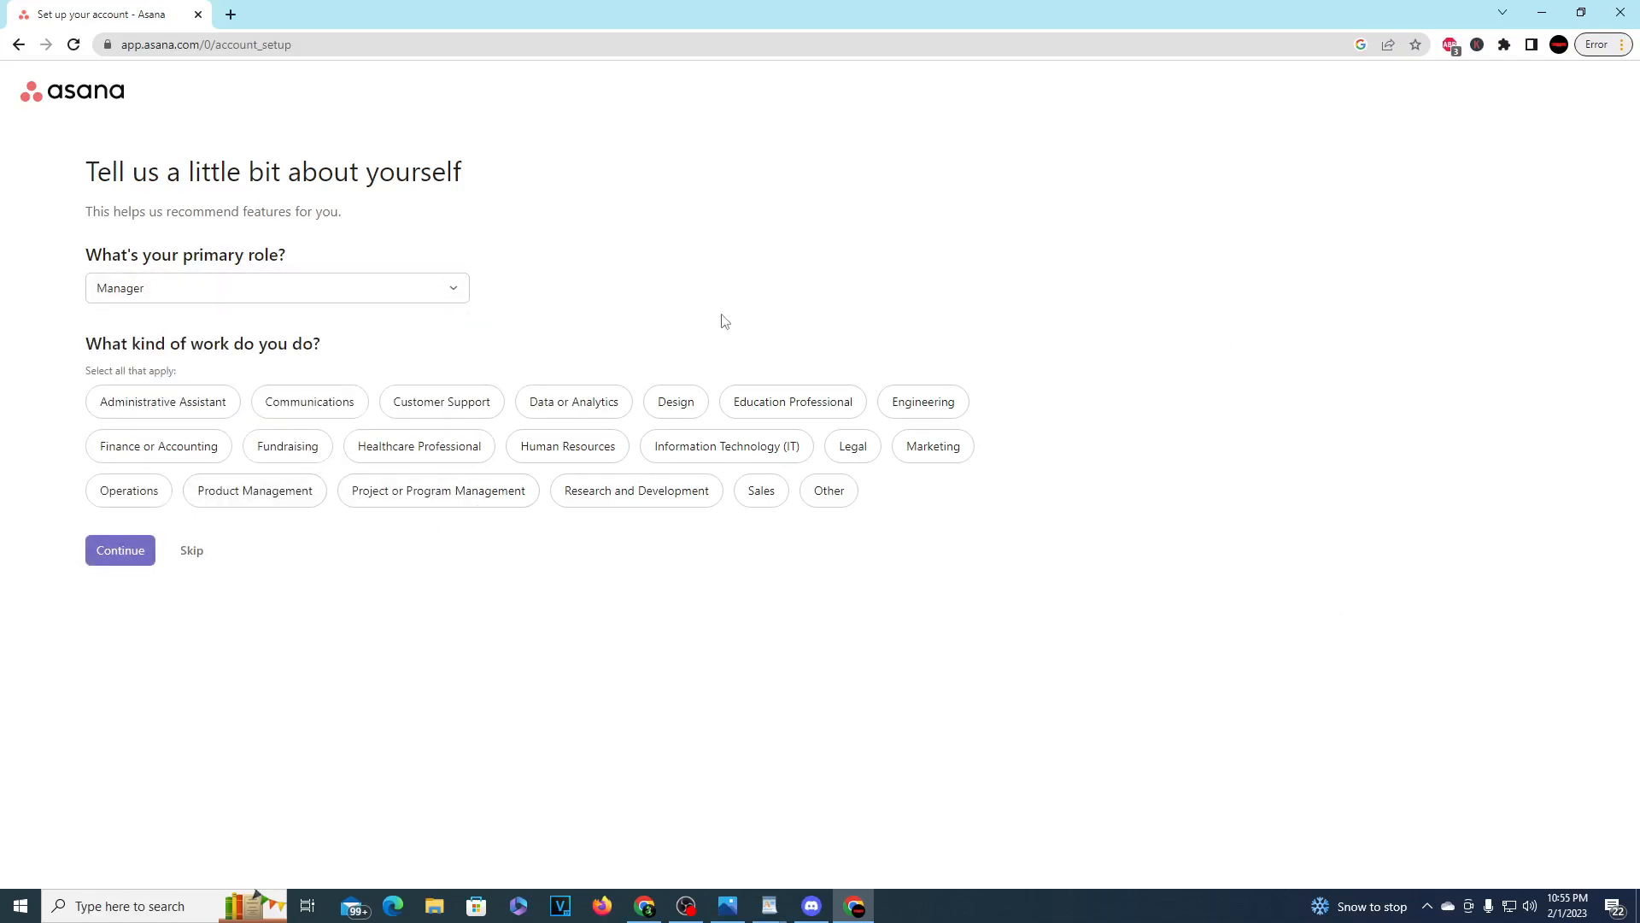
left_click(551, 407)
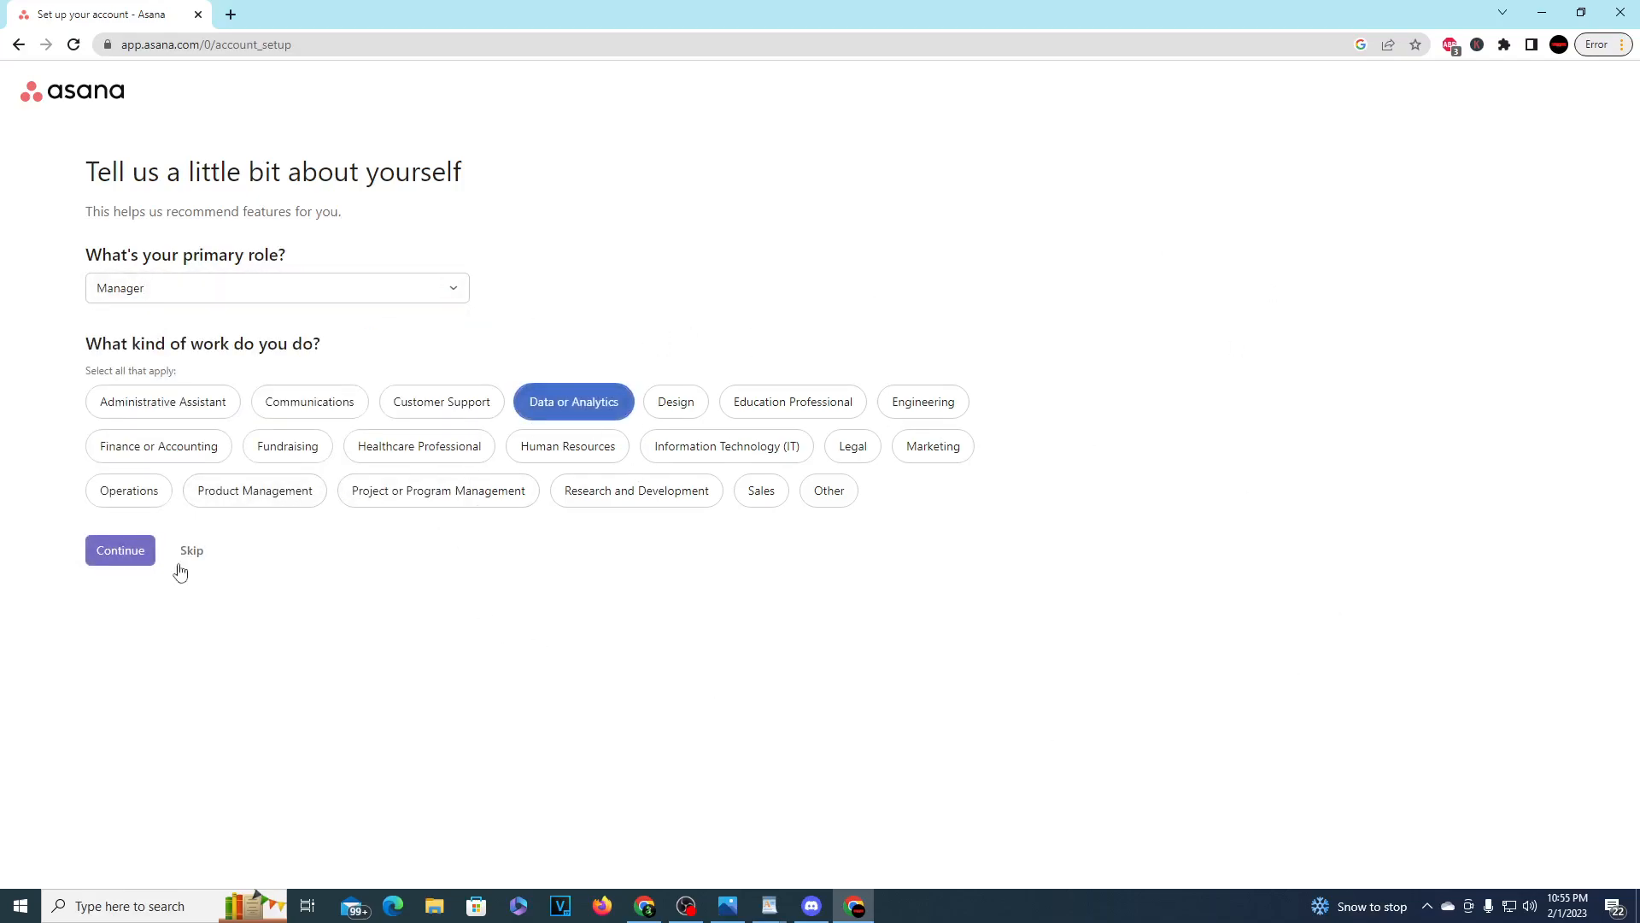
left_click(204, 460)
left_click(117, 561)
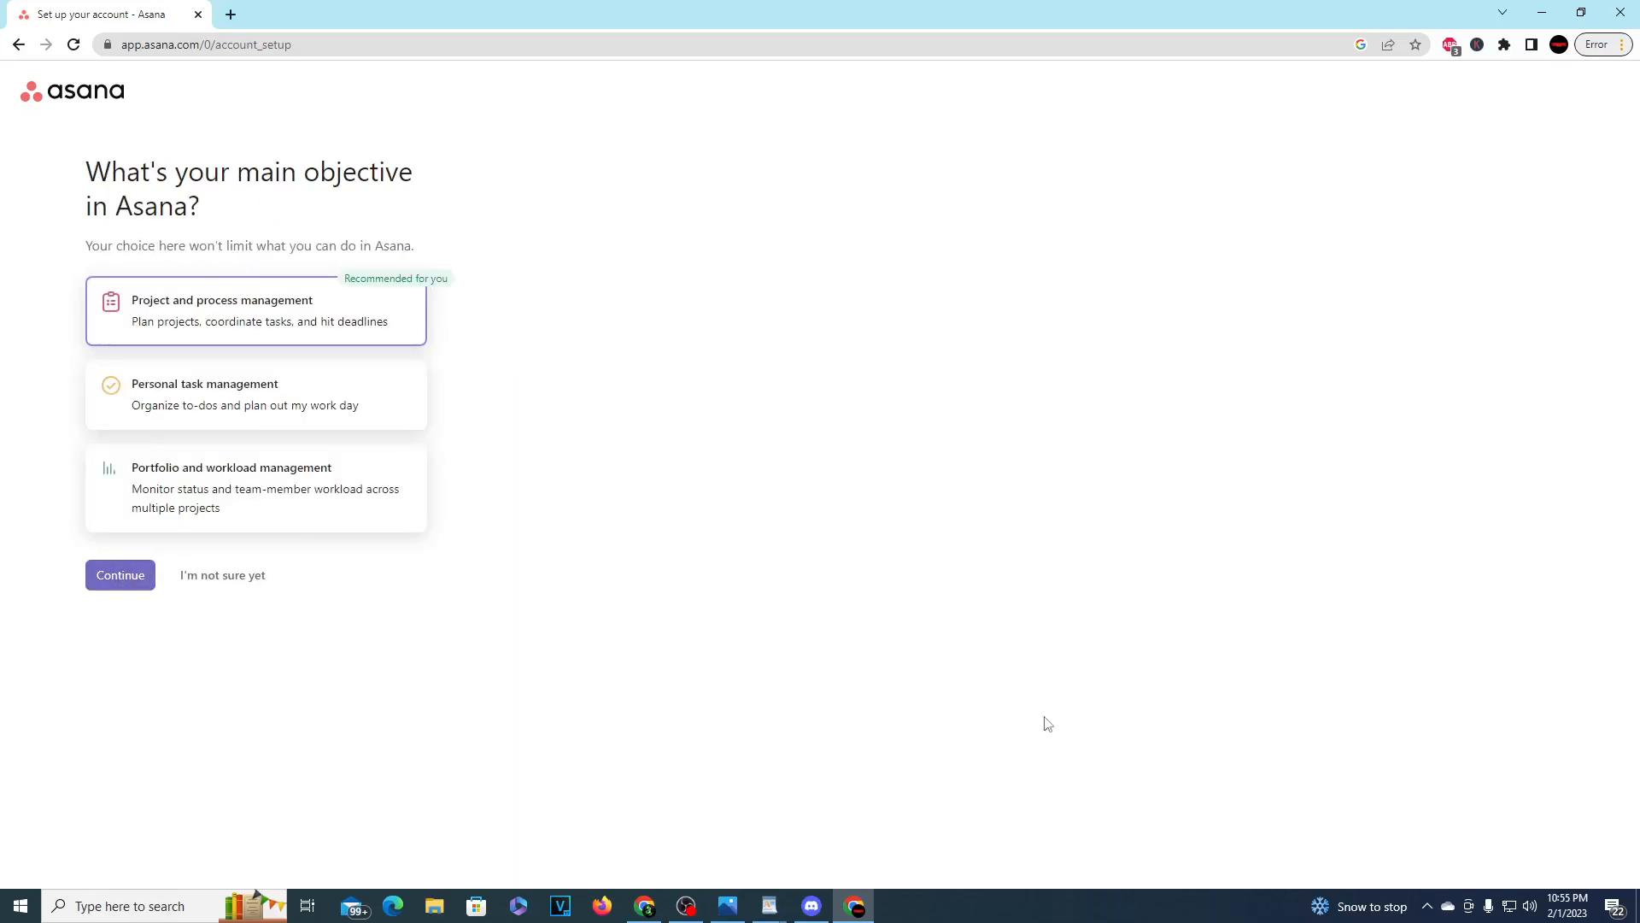
Step: Accept Project and process management as the main objective and continue to the project setup
left_click_drag(196, 246, 452, 211)
left_click(344, 164)
left_click(106, 578)
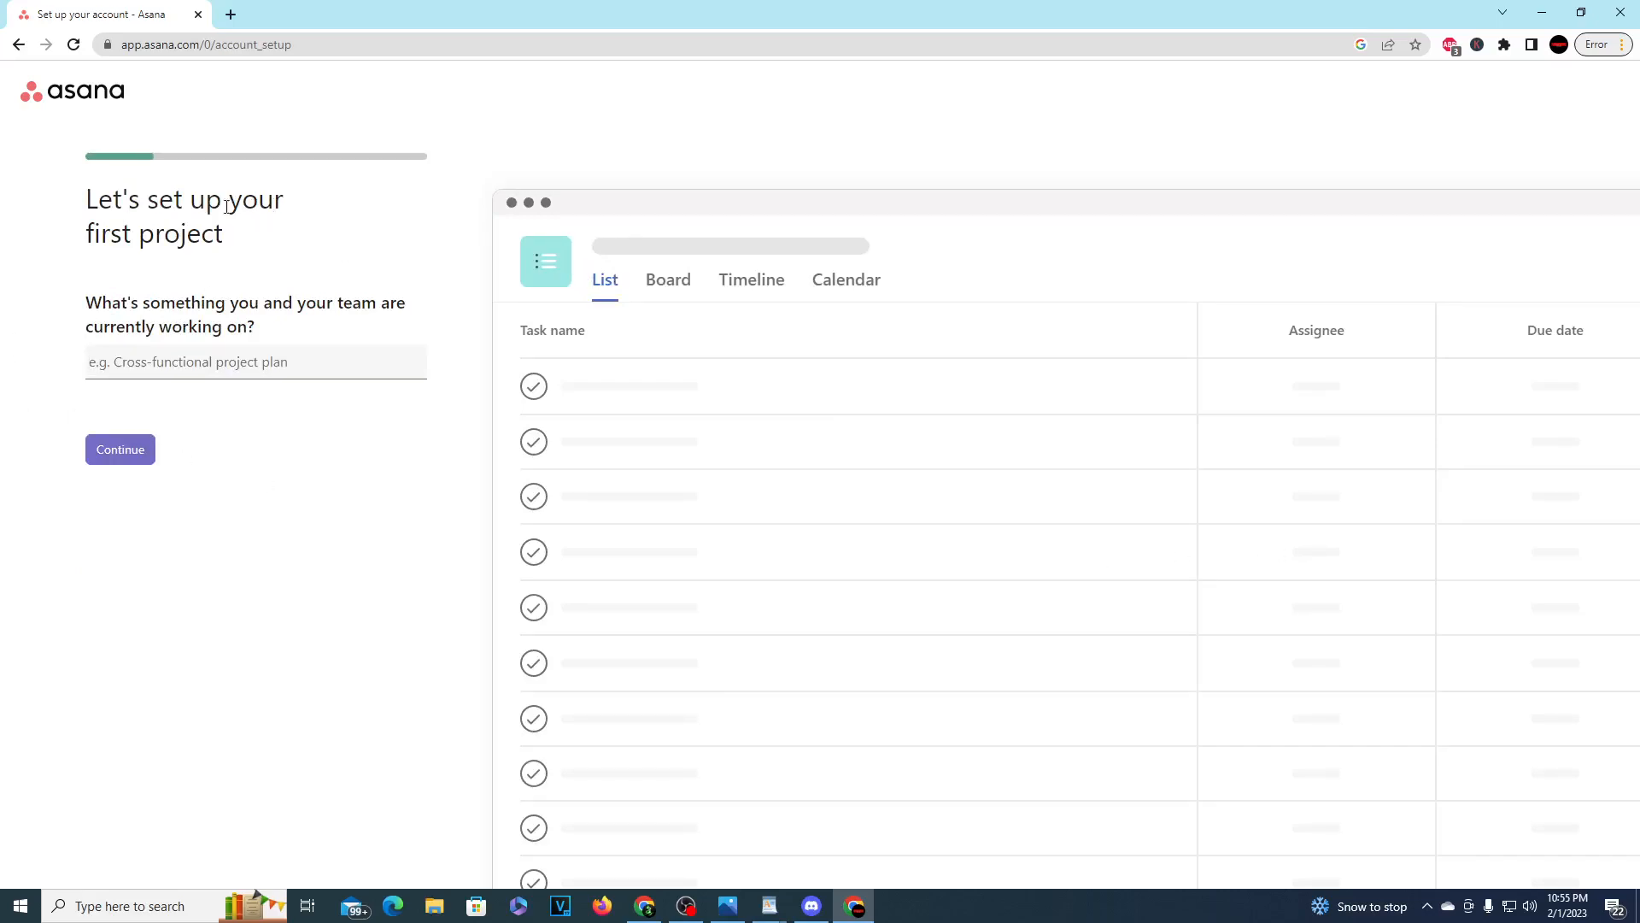
Step: Name the first project "building an online store" and continue
left_click_drag(205, 201, 440, 226)
left_click(271, 179)
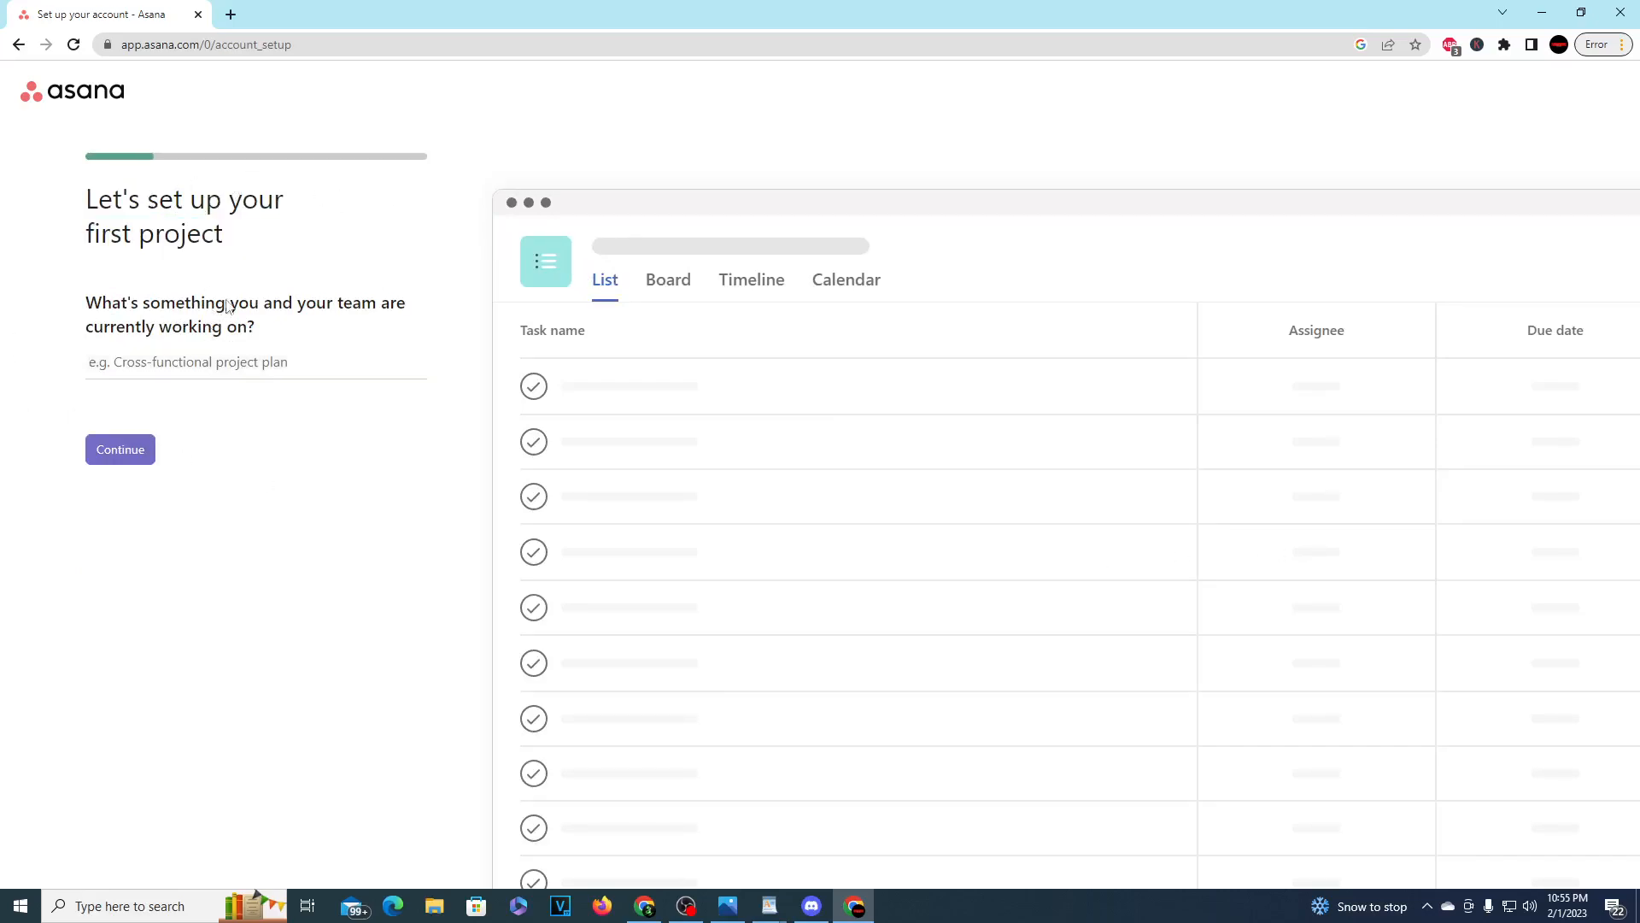
left_click(267, 360)
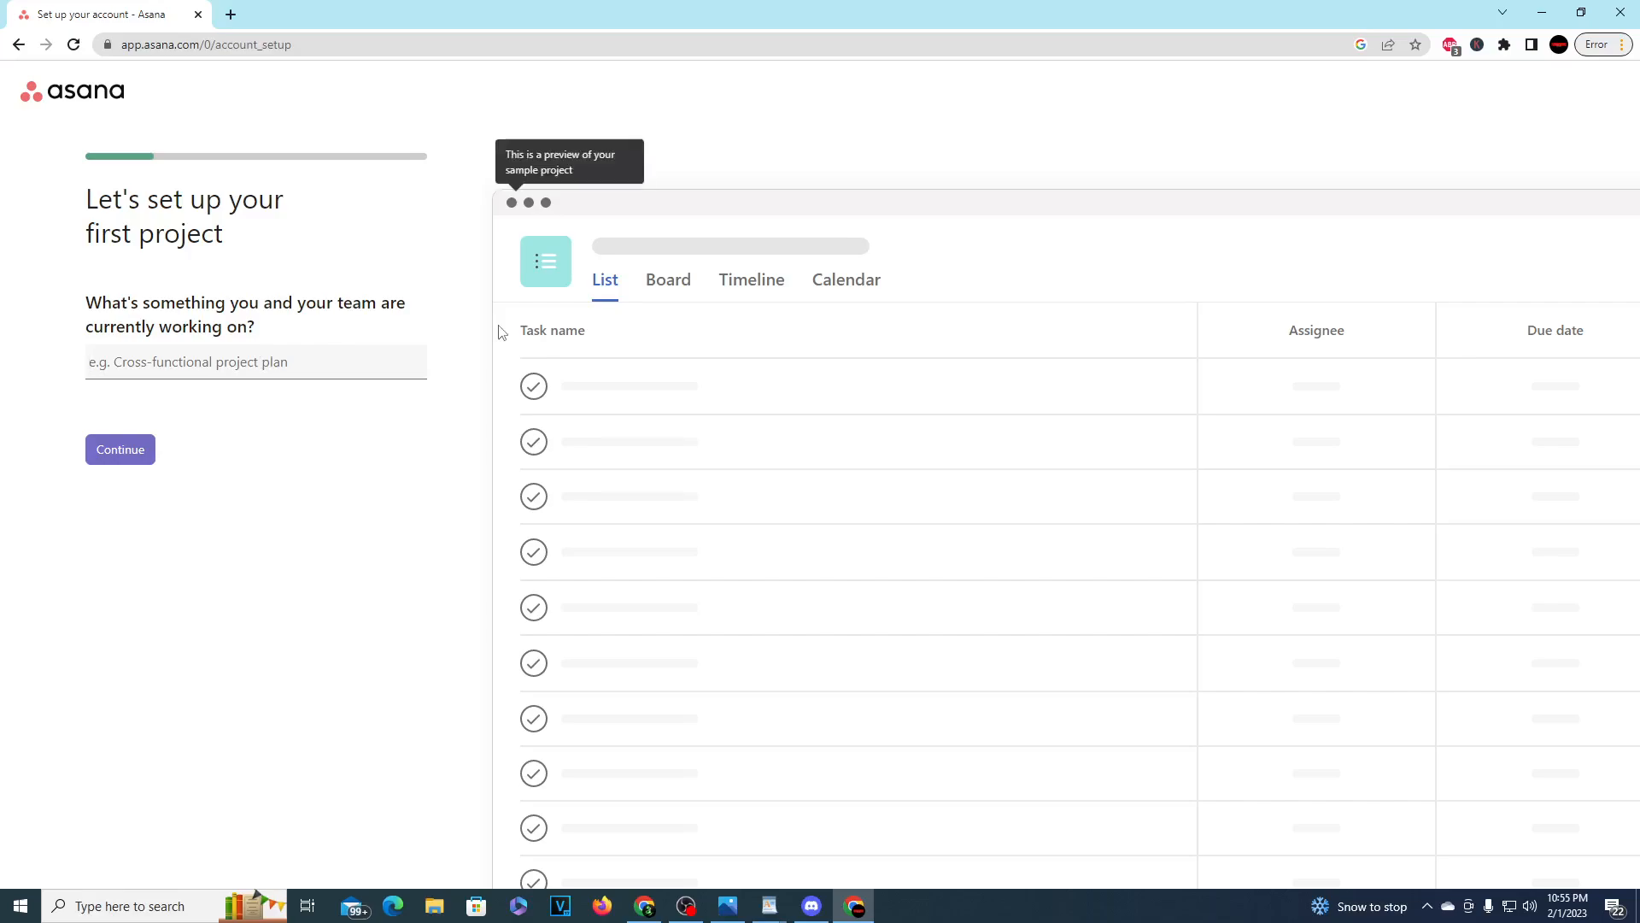
type("bu")
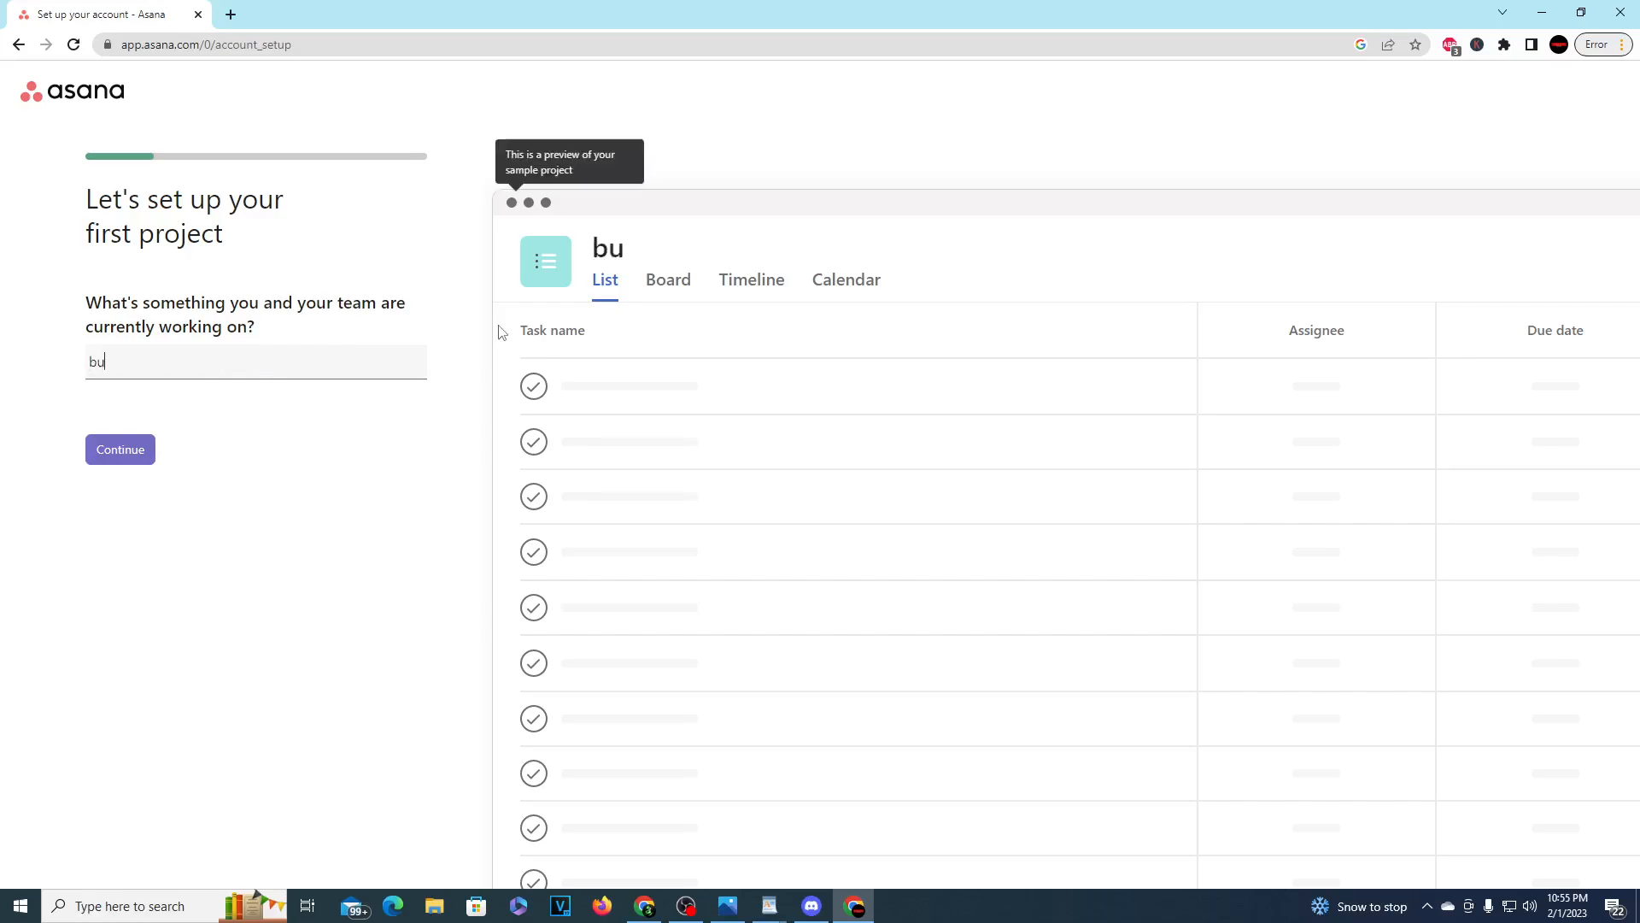
type("ilding an online store")
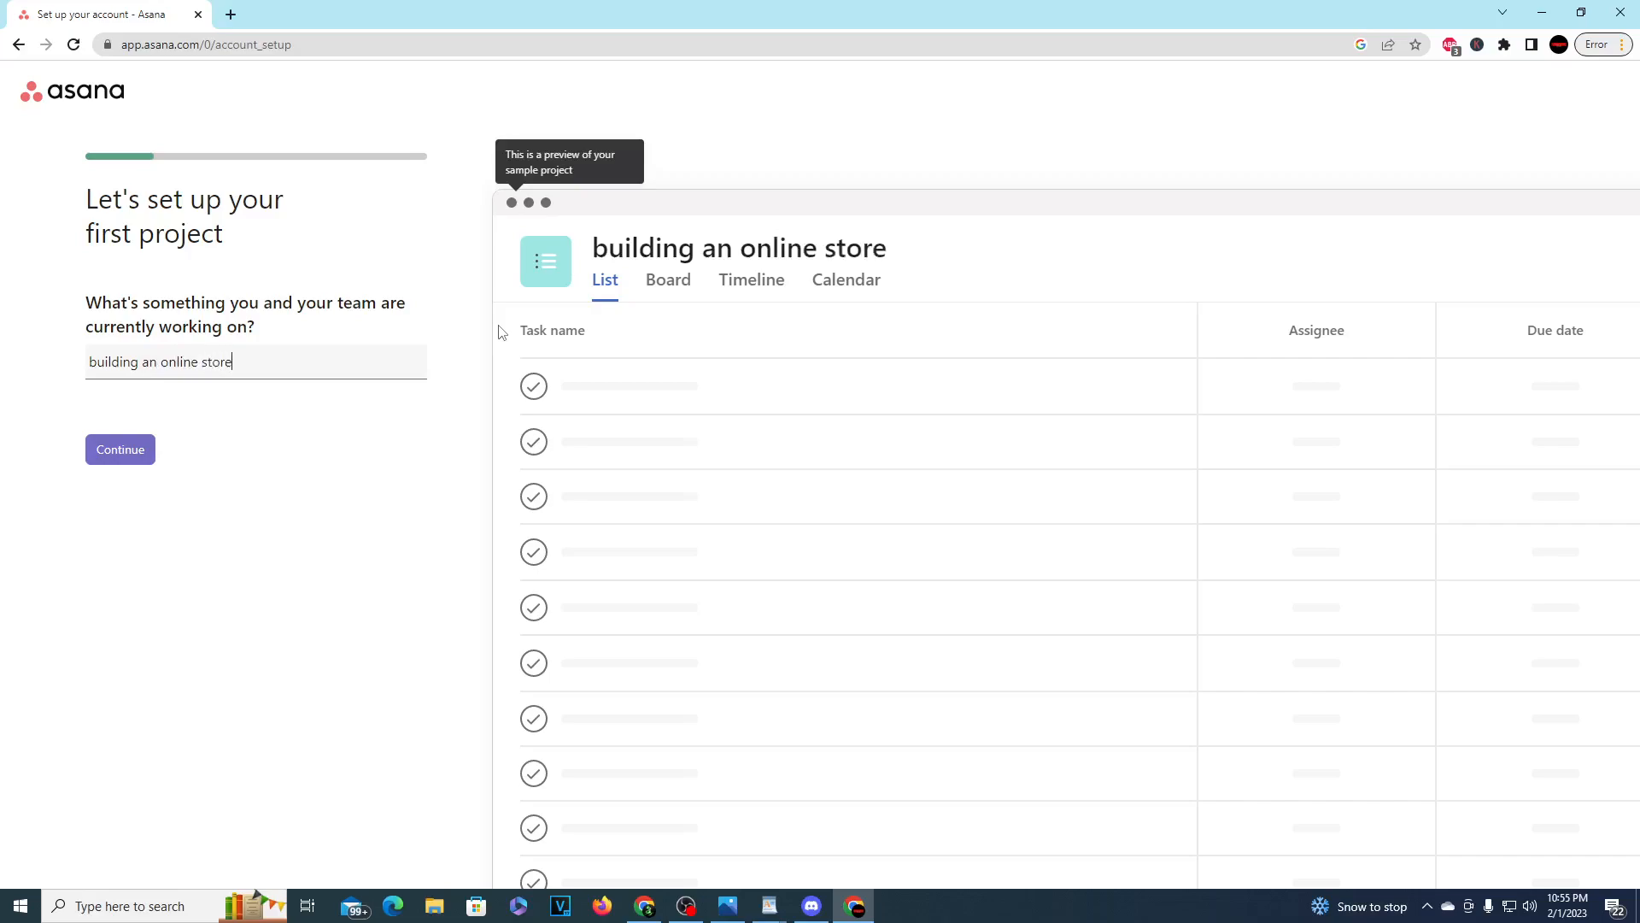
key("Return")
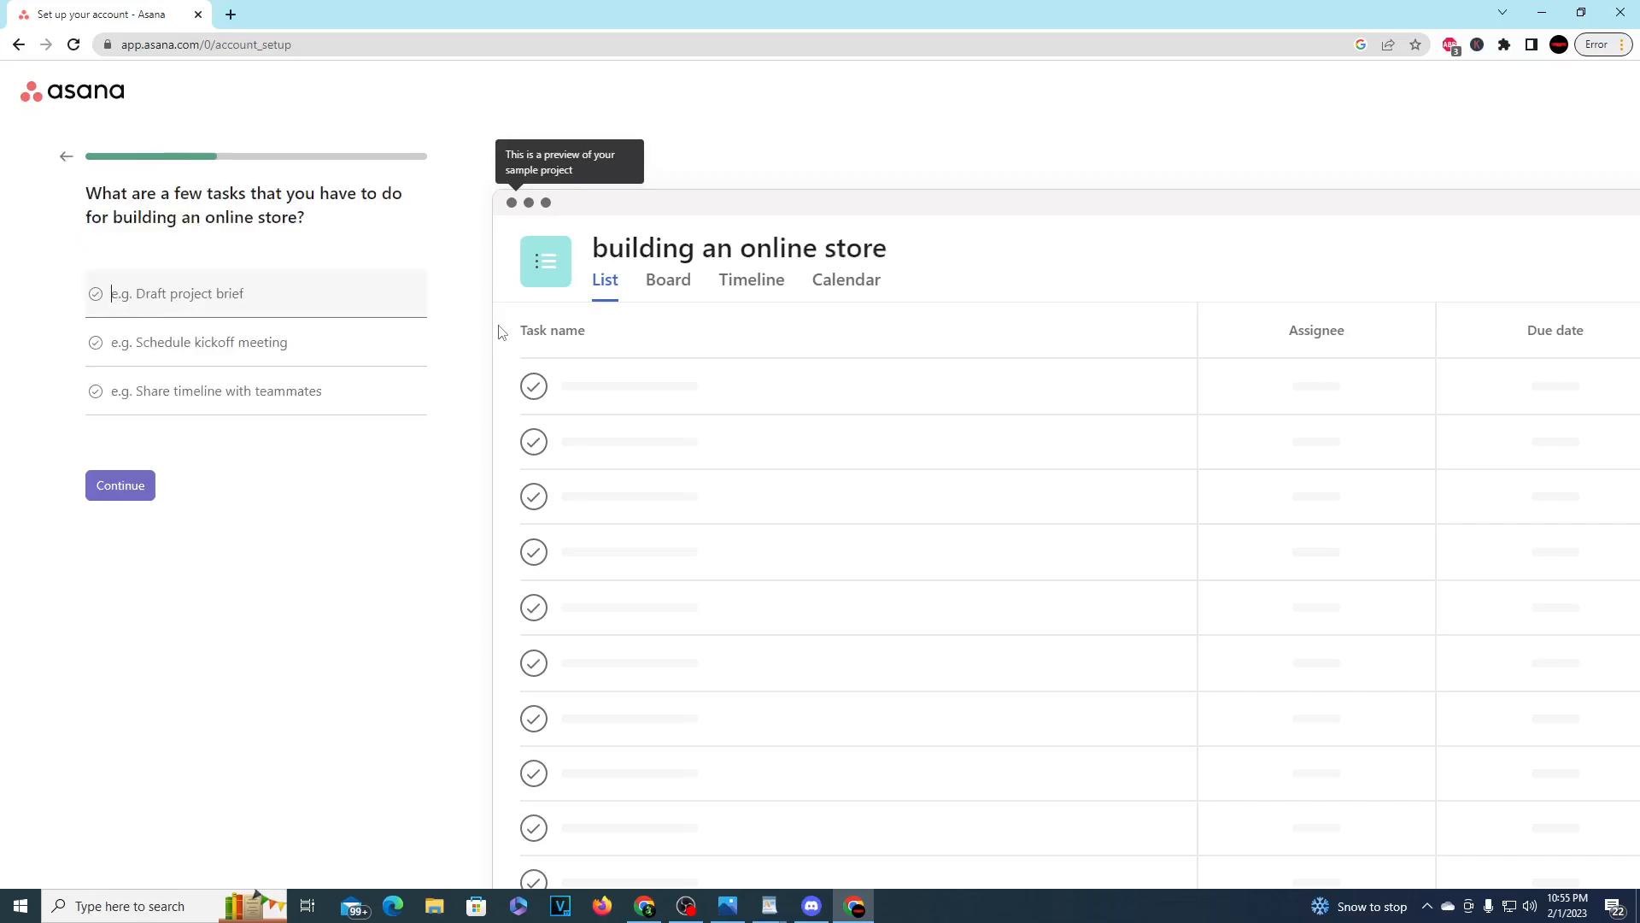
Step: Enter "make a logo" as the project's first task
left_click_drag(258, 198, 425, 194)
left_click(426, 193)
left_click_drag(304, 218, 230, 198)
left_click(229, 299)
type("make a lgoo")
key("BackSpace")
key("BackSpace")
key("BackSpace")
type("og")
key("Tab")
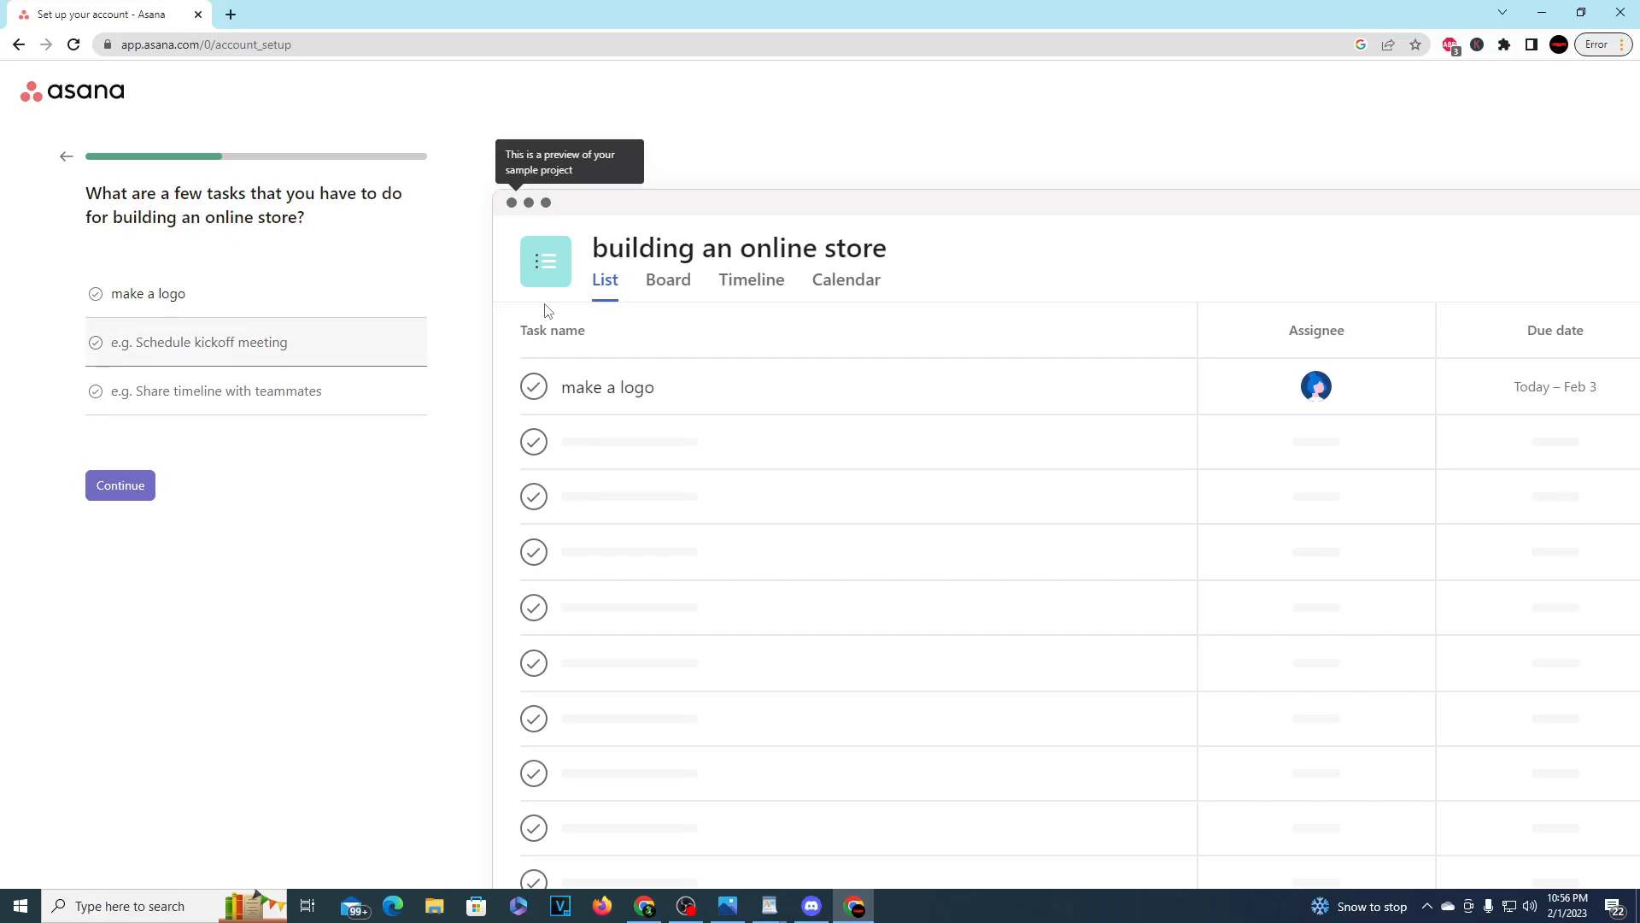
Step: Enter "create a business account" and "create a design" as the second and third tasks, and submit the task list
type("create a ")
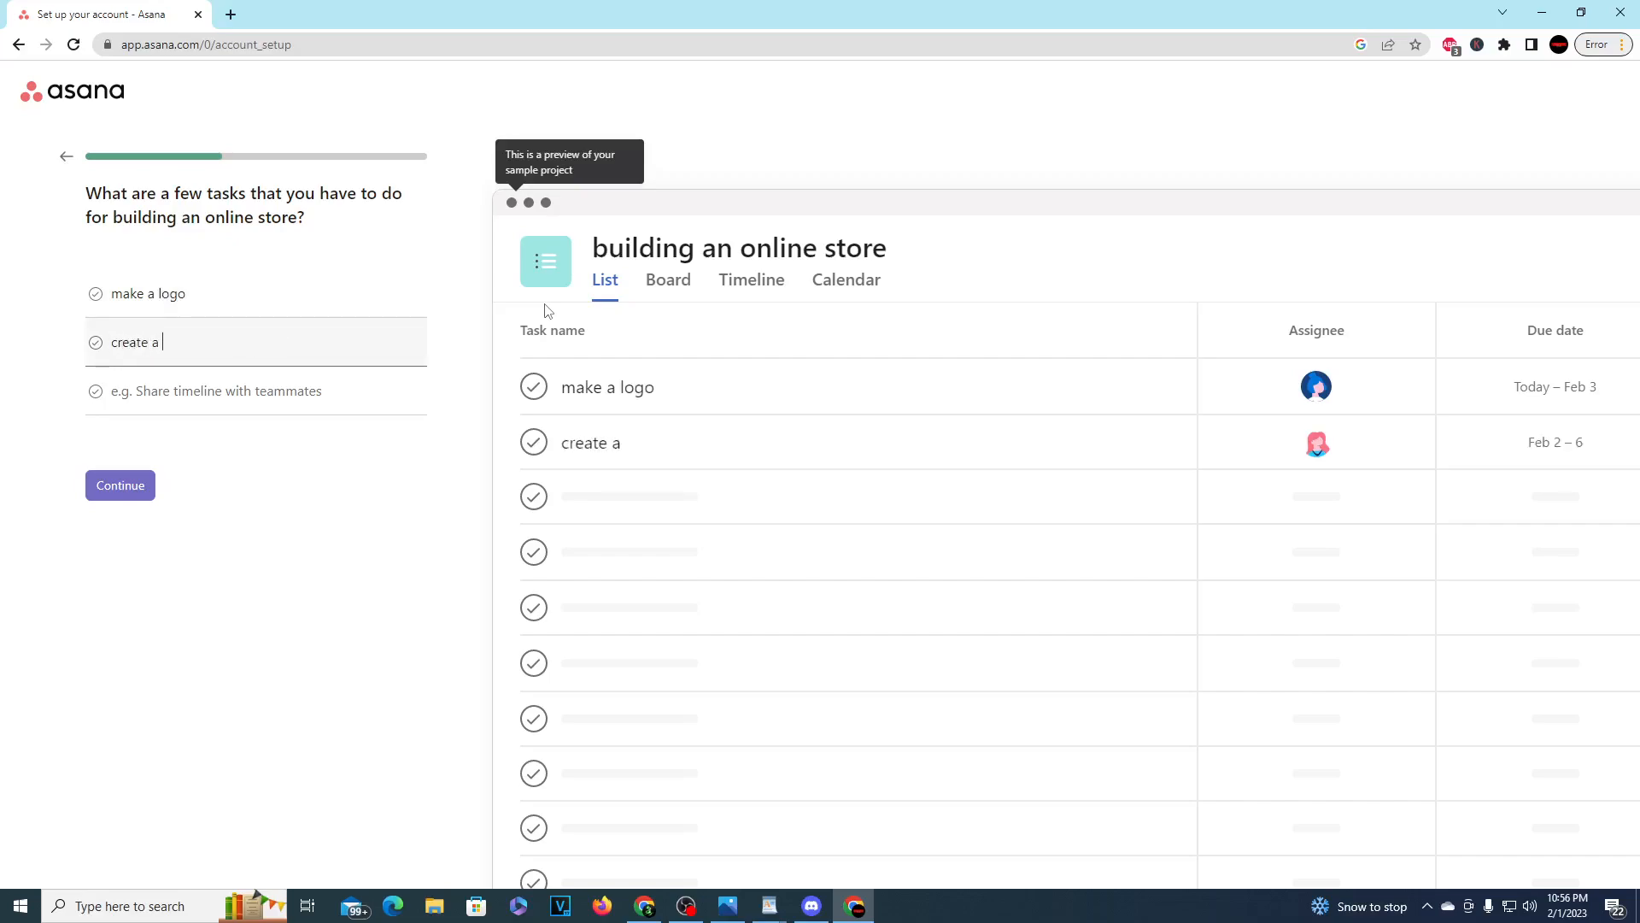
type("business account")
key("Return")
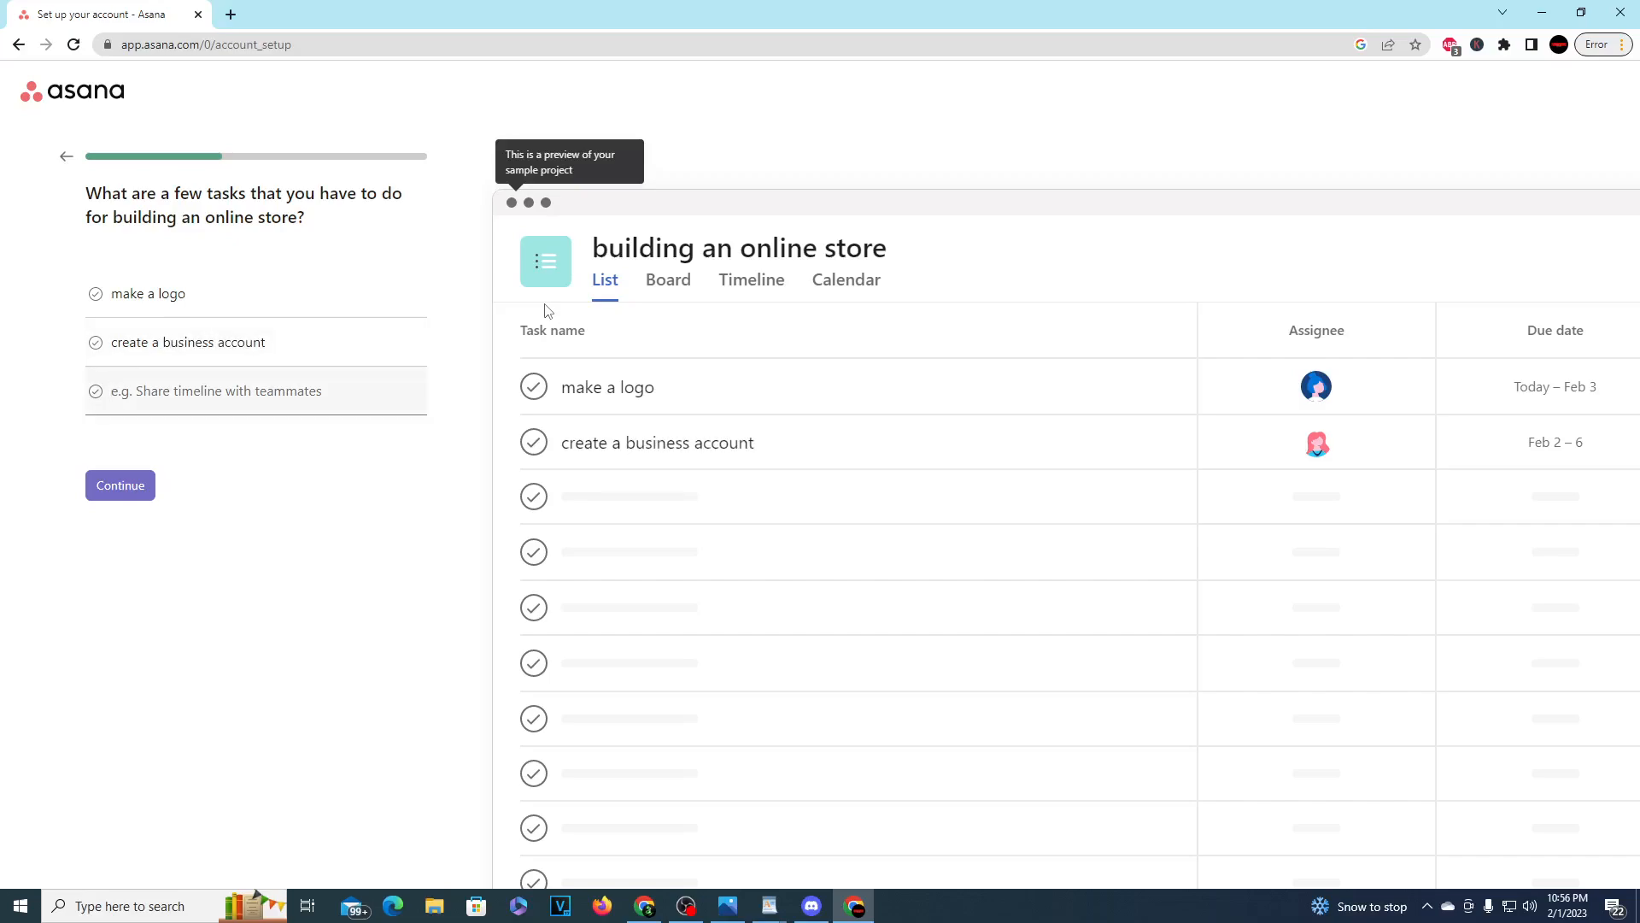
type("create a design")
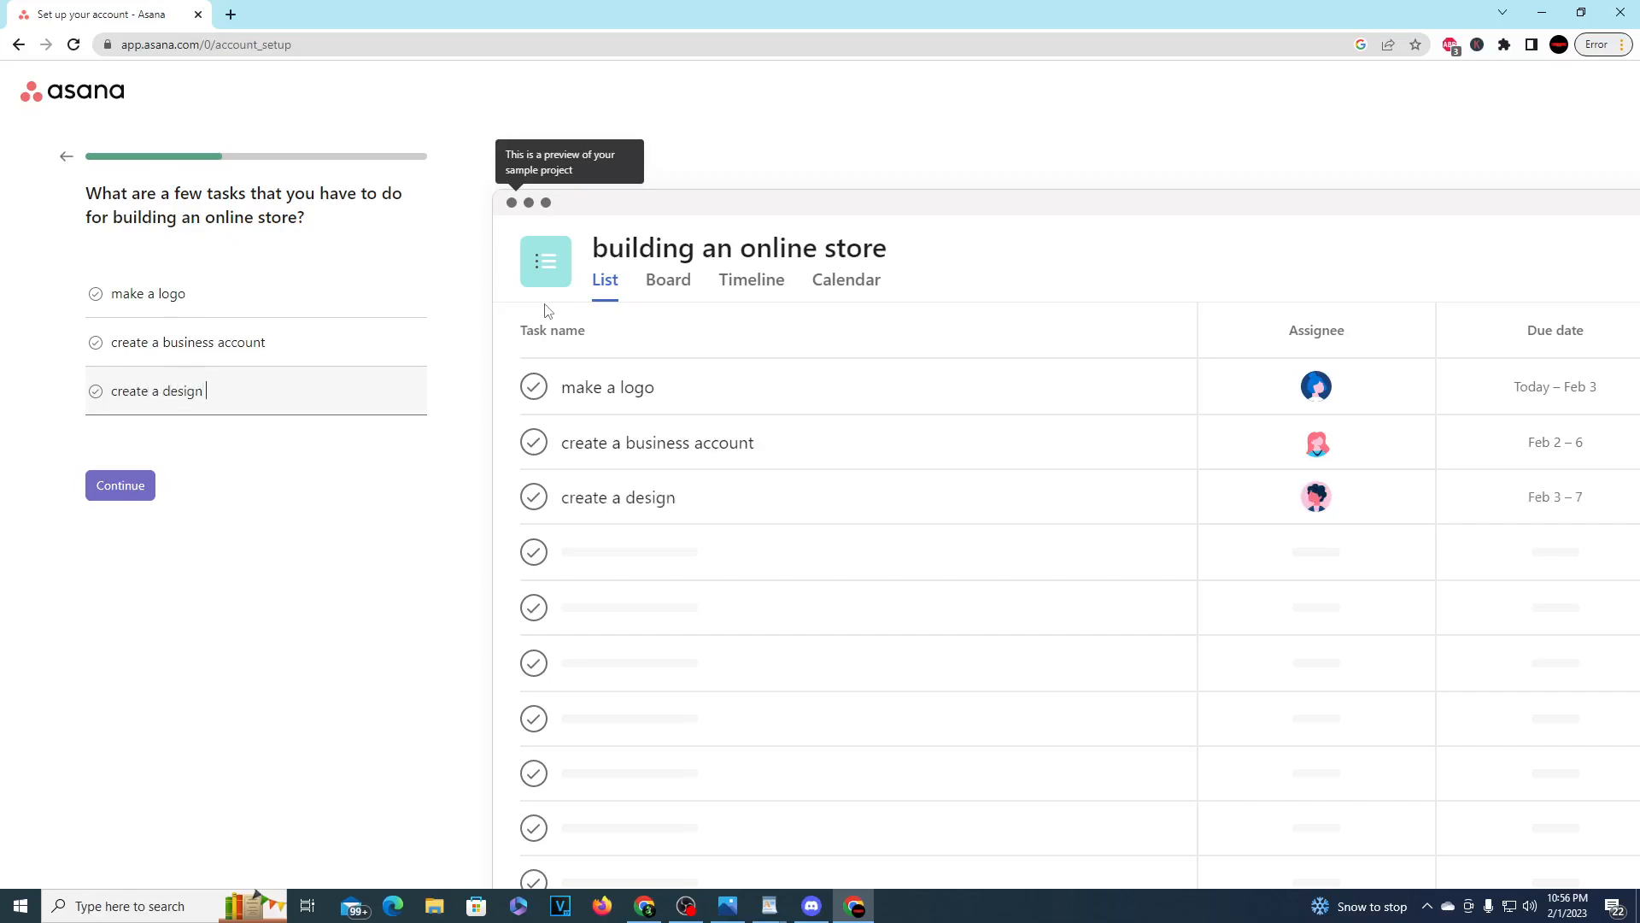
left_click(143, 484)
Step: Review the suggested task sections and accept To do, Doing and Done as the project's stages
left_click_drag(249, 193, 418, 220)
left_click(392, 214)
left_click_drag(248, 195, 75, 261)
left_click(137, 189)
left_click(100, 215)
mouse_move(86, 195)
left_mouse_down()
mouse_move(313, 195)
mouse_move(322, 238)
left_mouse_up()
left_click(322, 238)
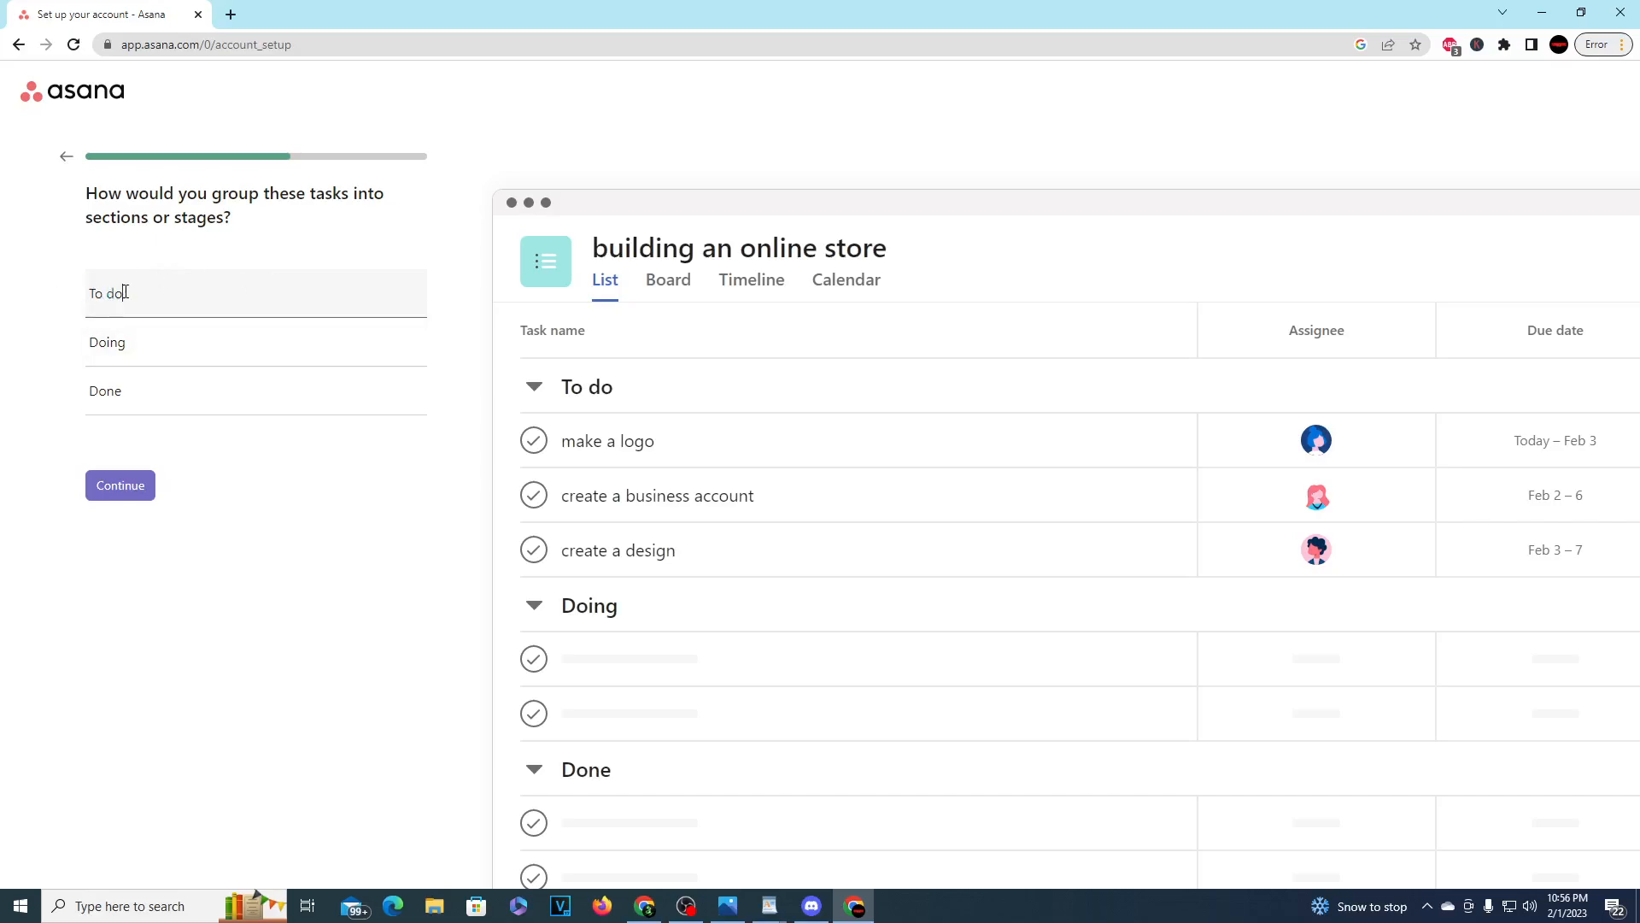
left_click(155, 334)
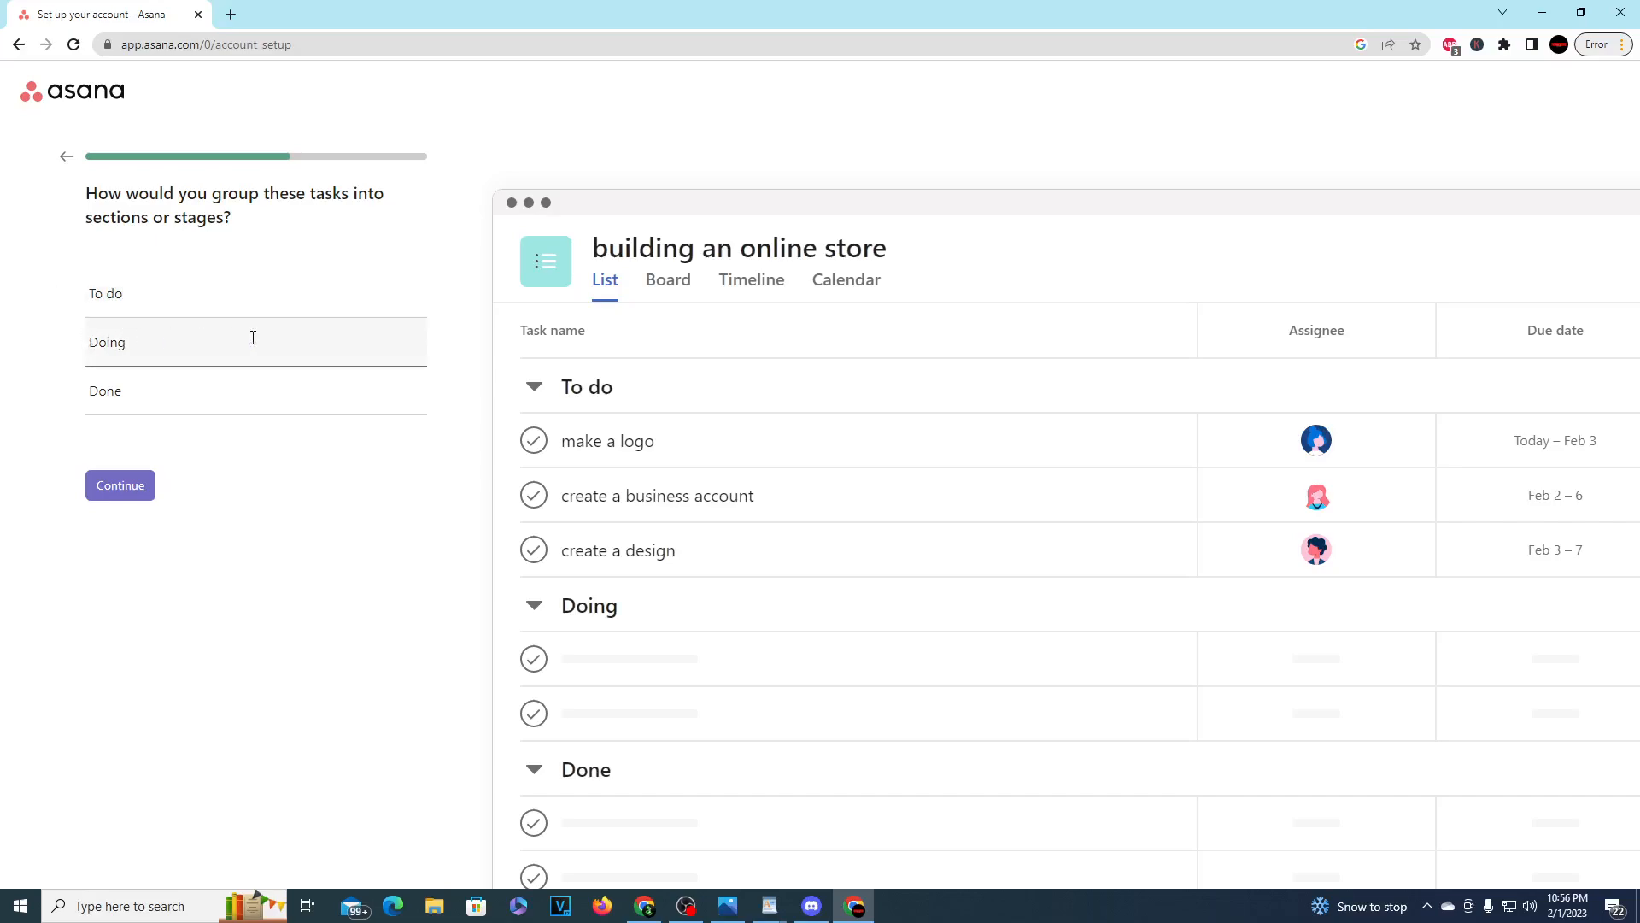
left_click_drag(175, 194, 270, 195)
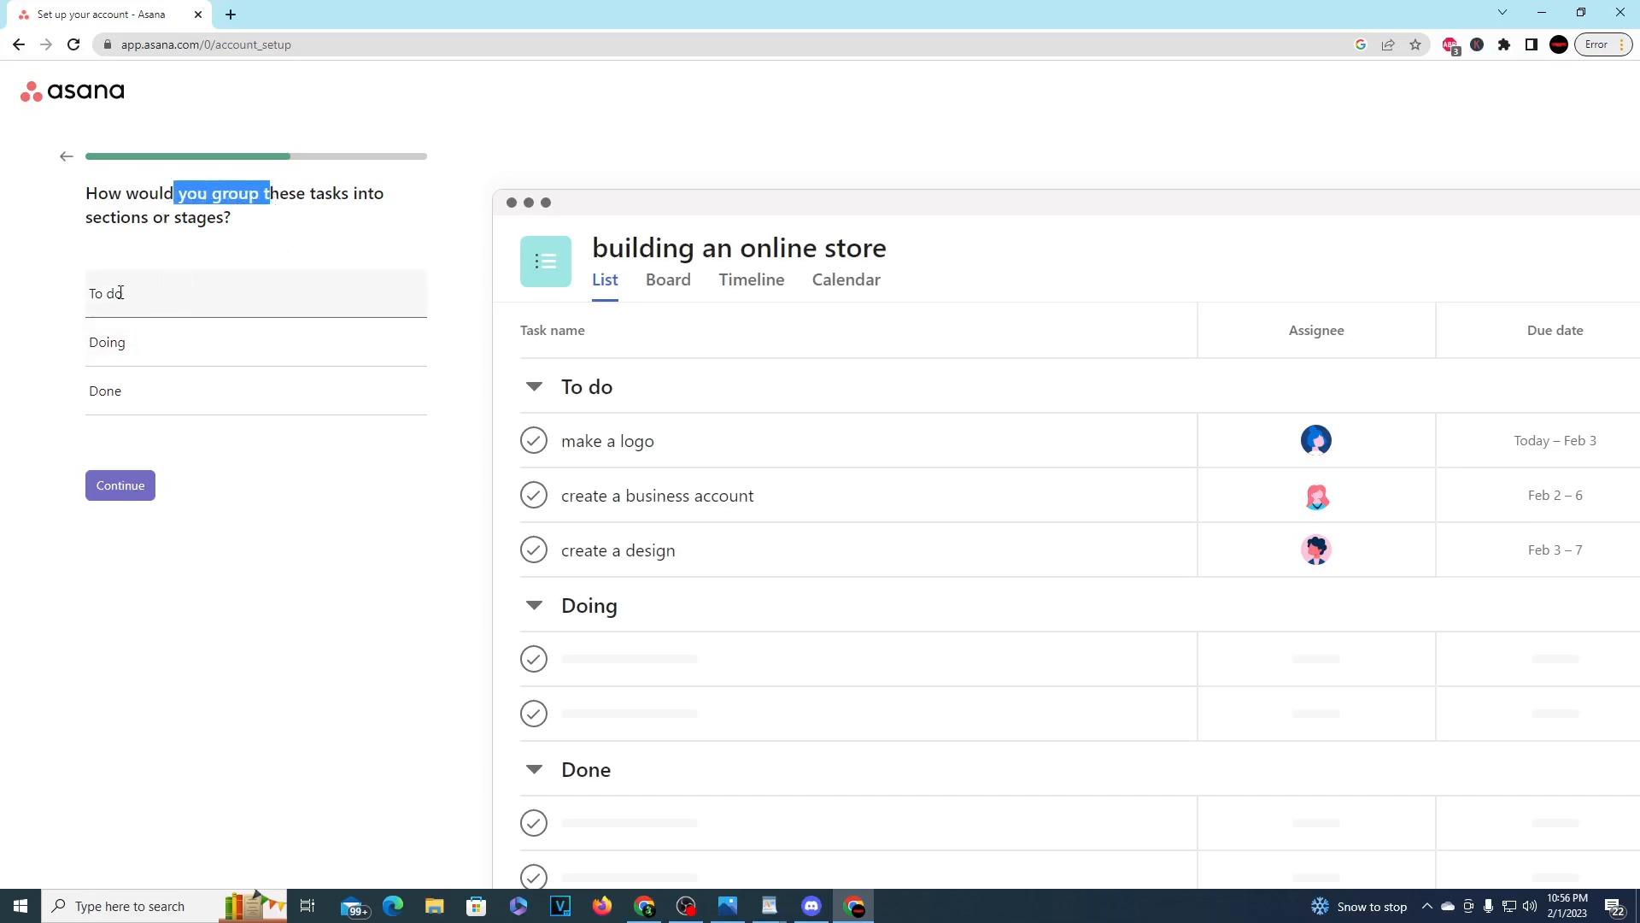
left_click(165, 342)
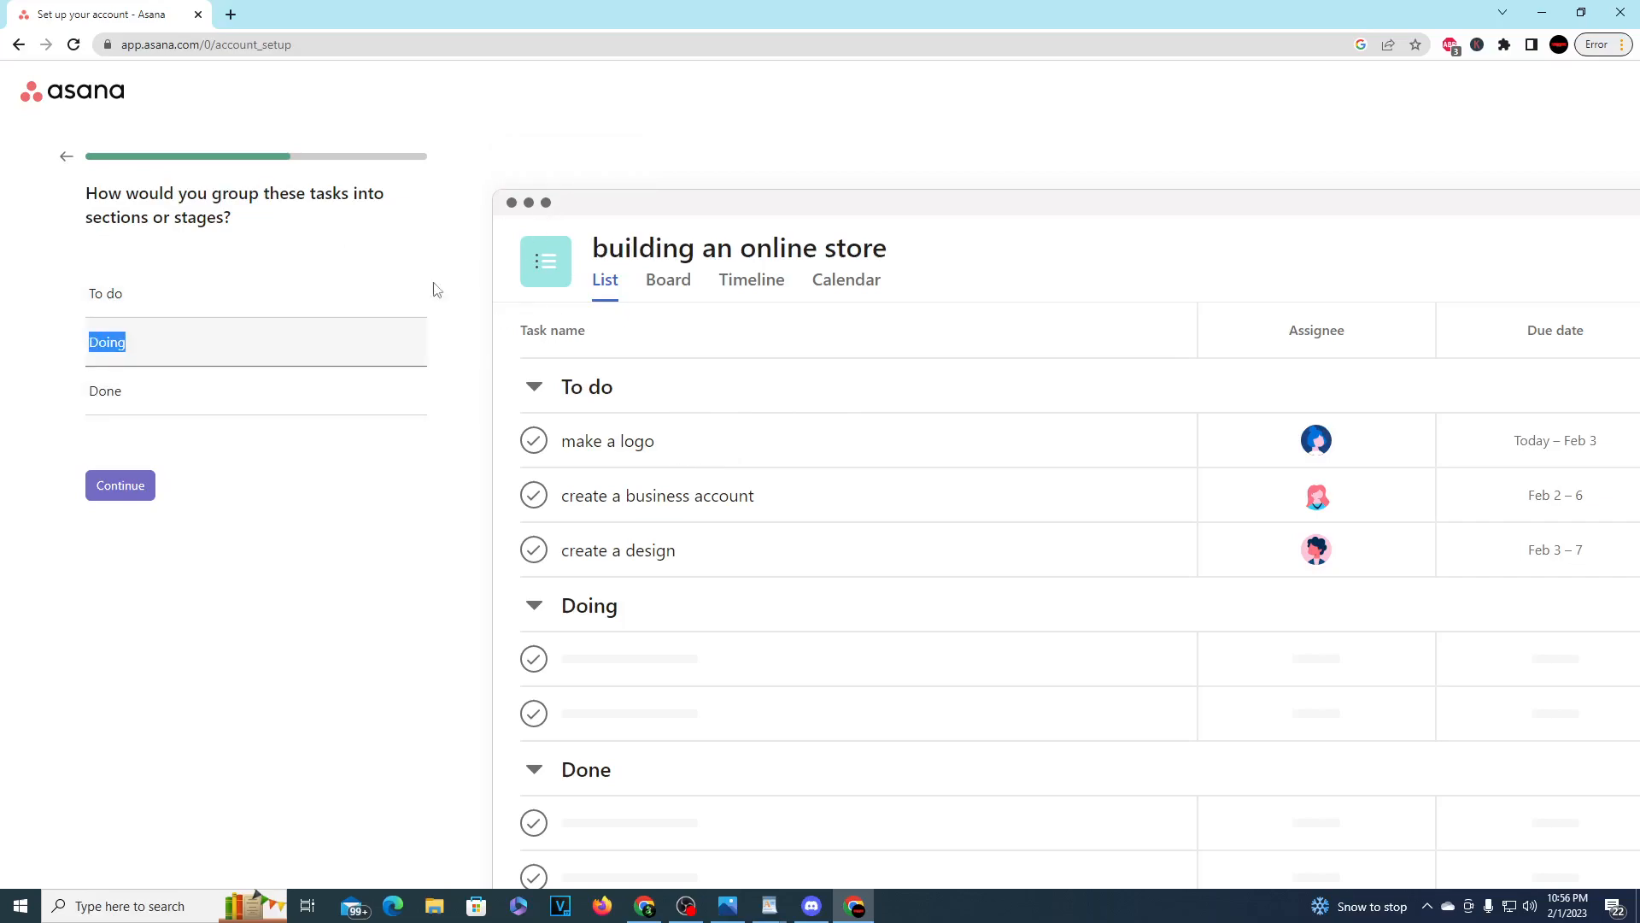
left_click(204, 287)
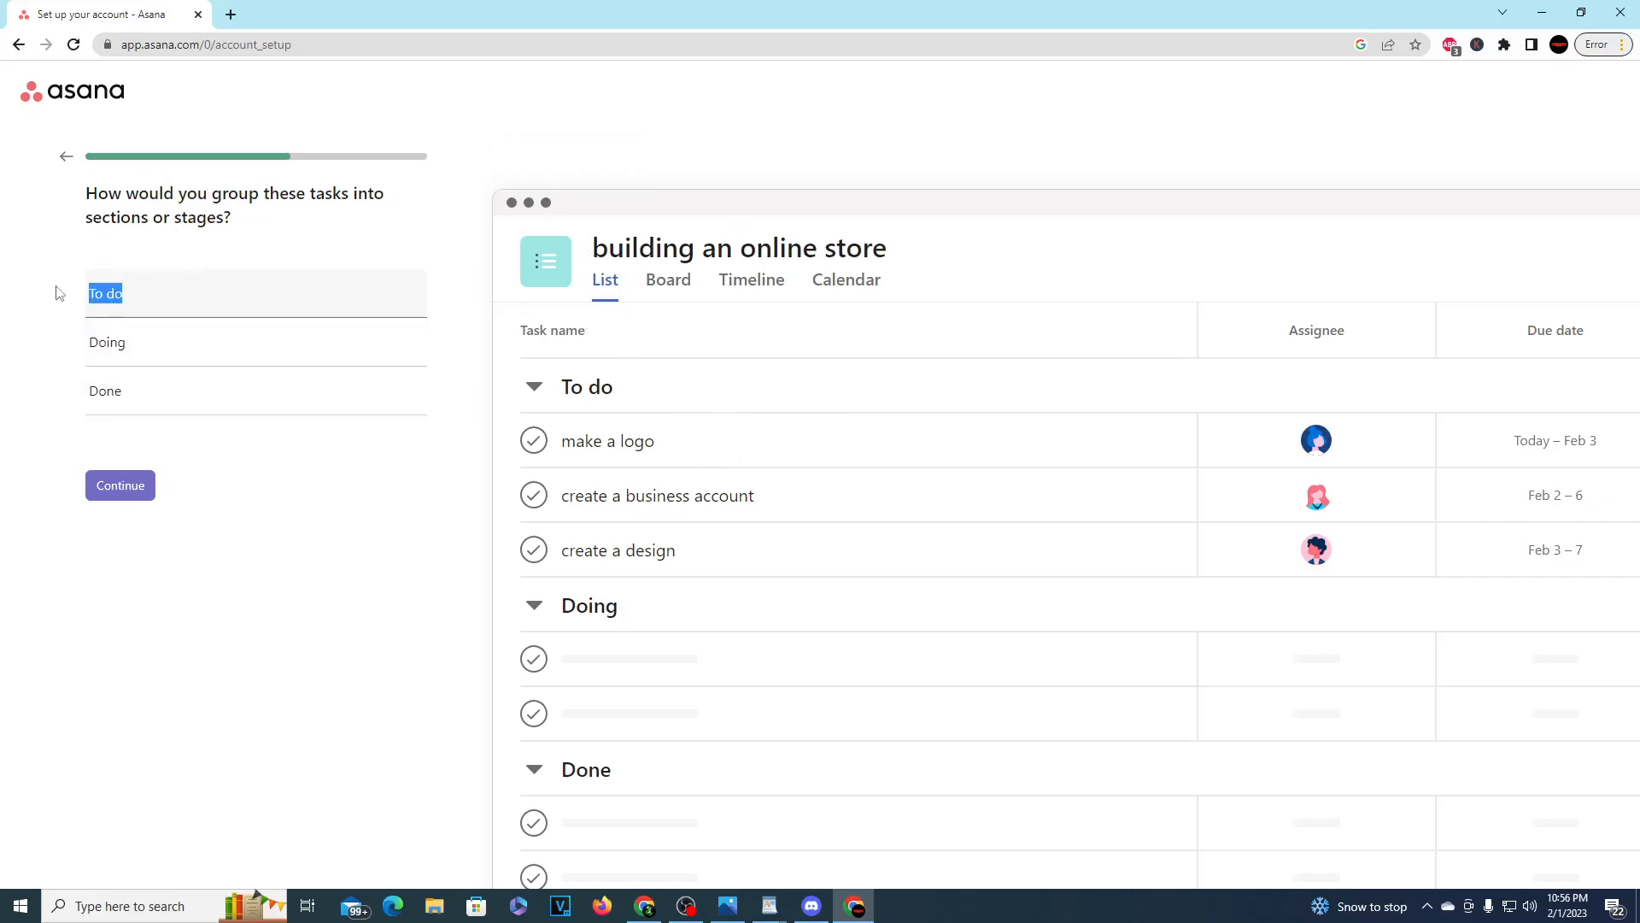
left_click(142, 487)
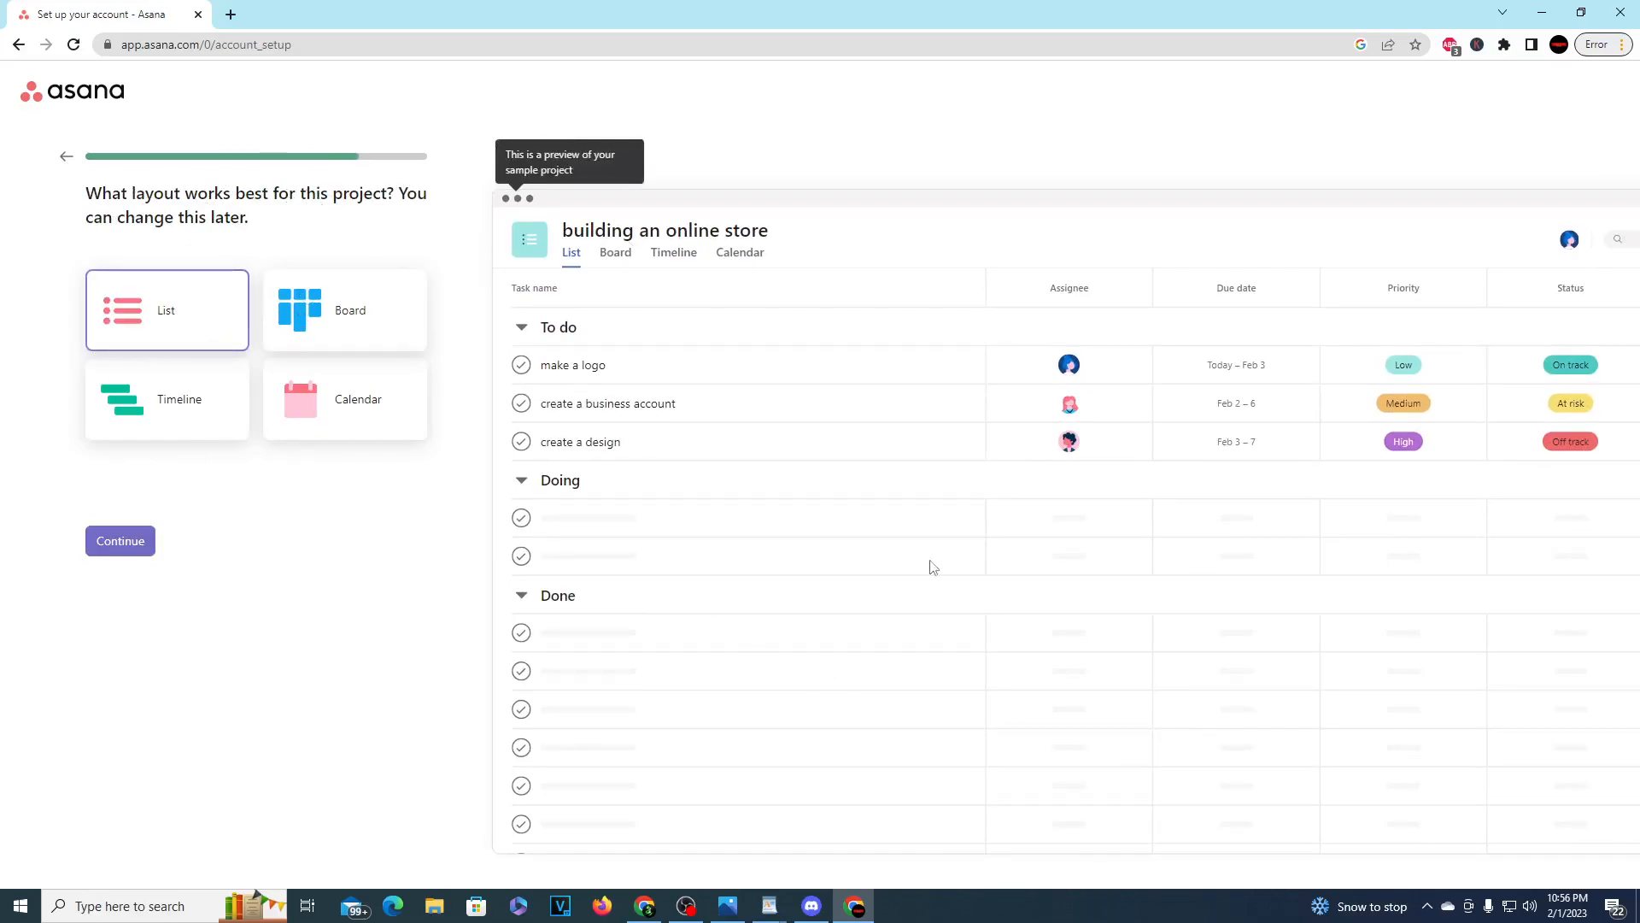
Step: Preview the Board, Timeline and Calendar layouts, and confirm Board as the project's layout
left_click(334, 310)
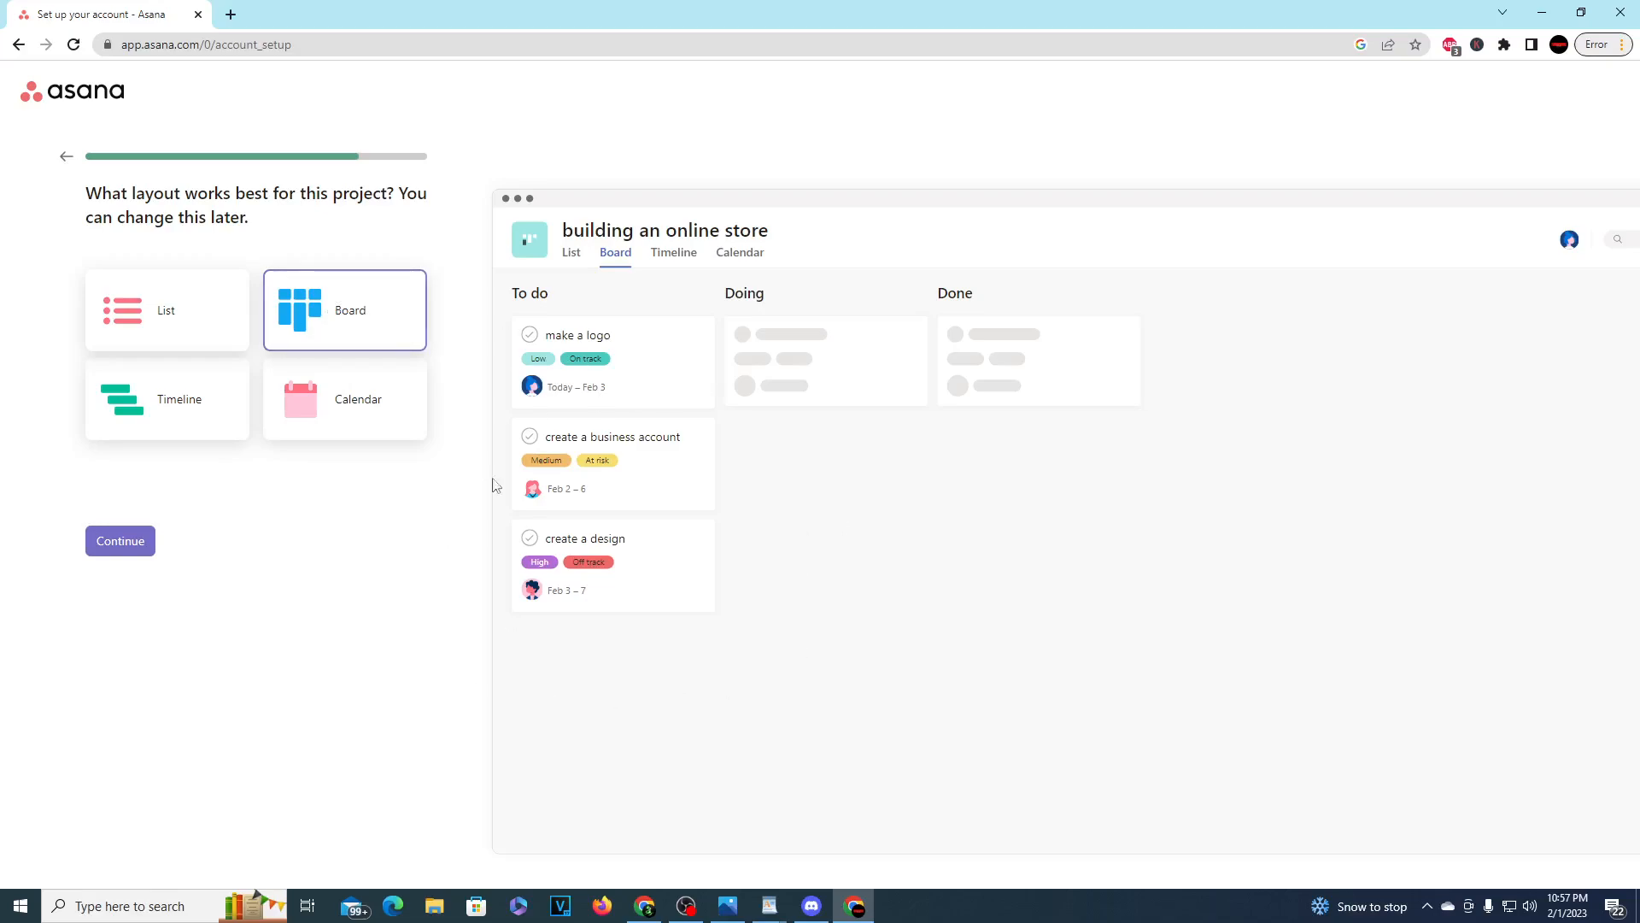
left_click(165, 423)
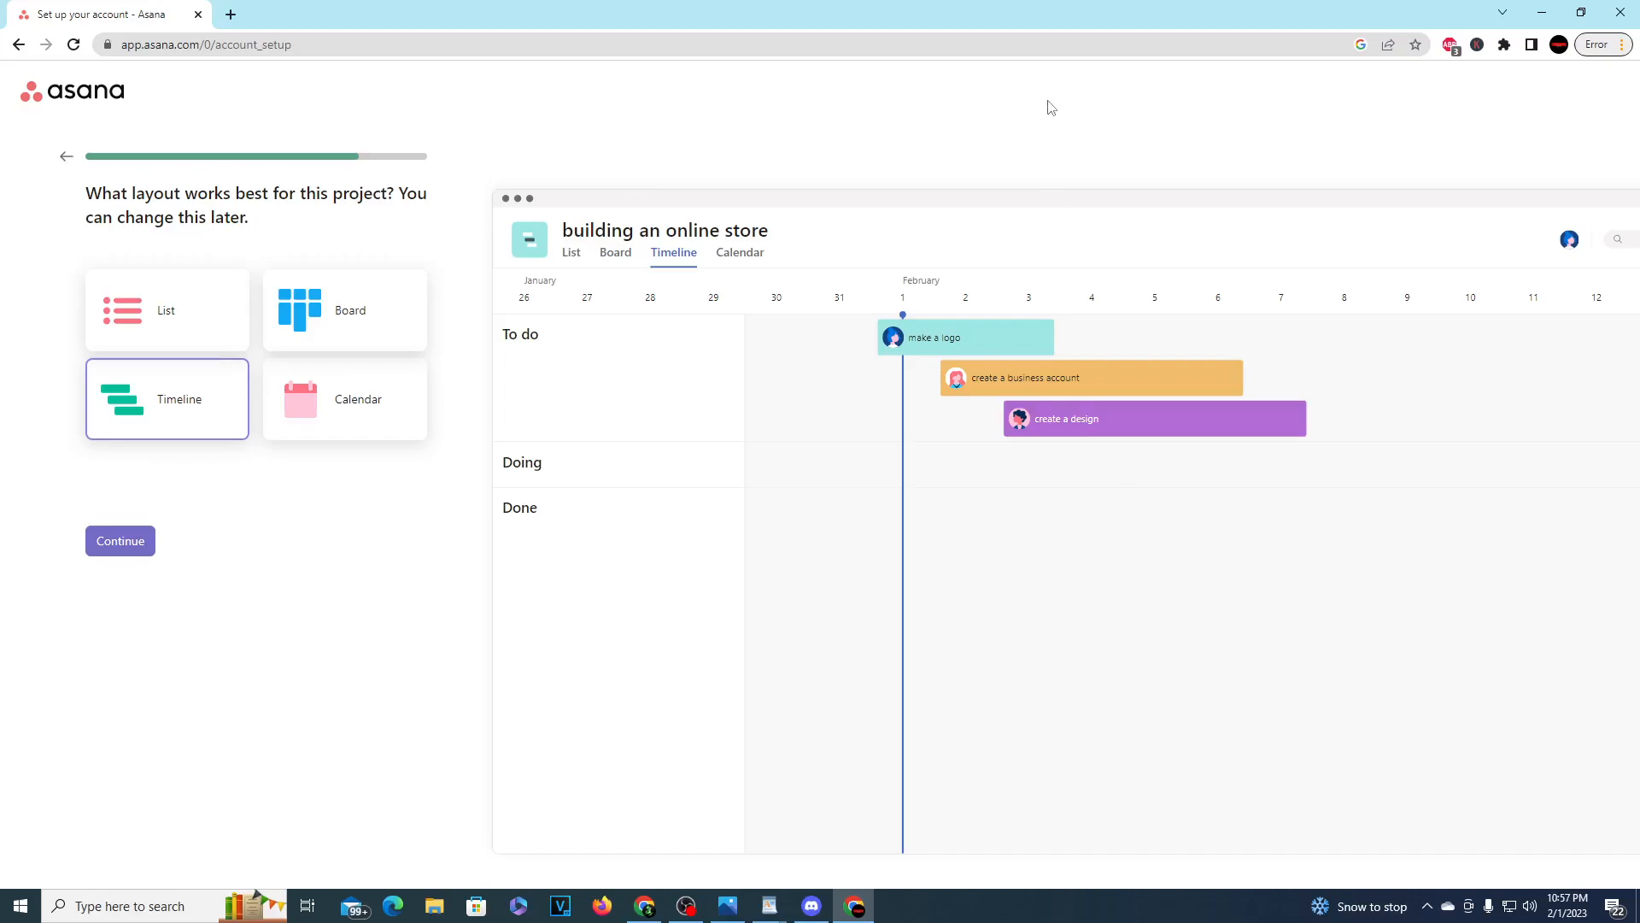
left_click(388, 407)
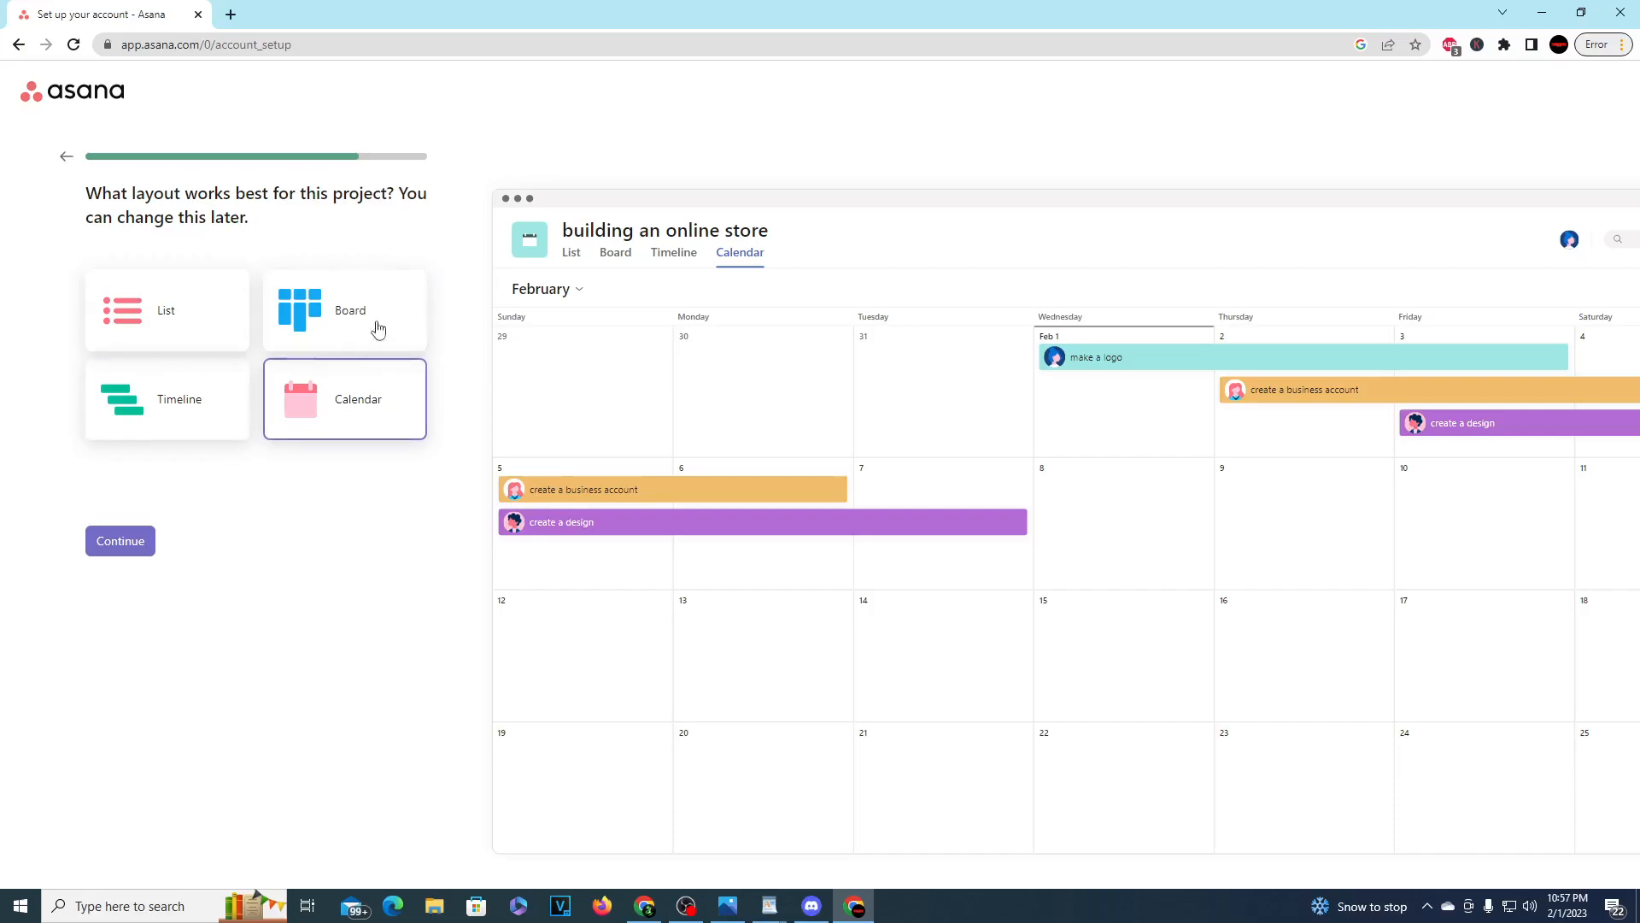
left_click(362, 301)
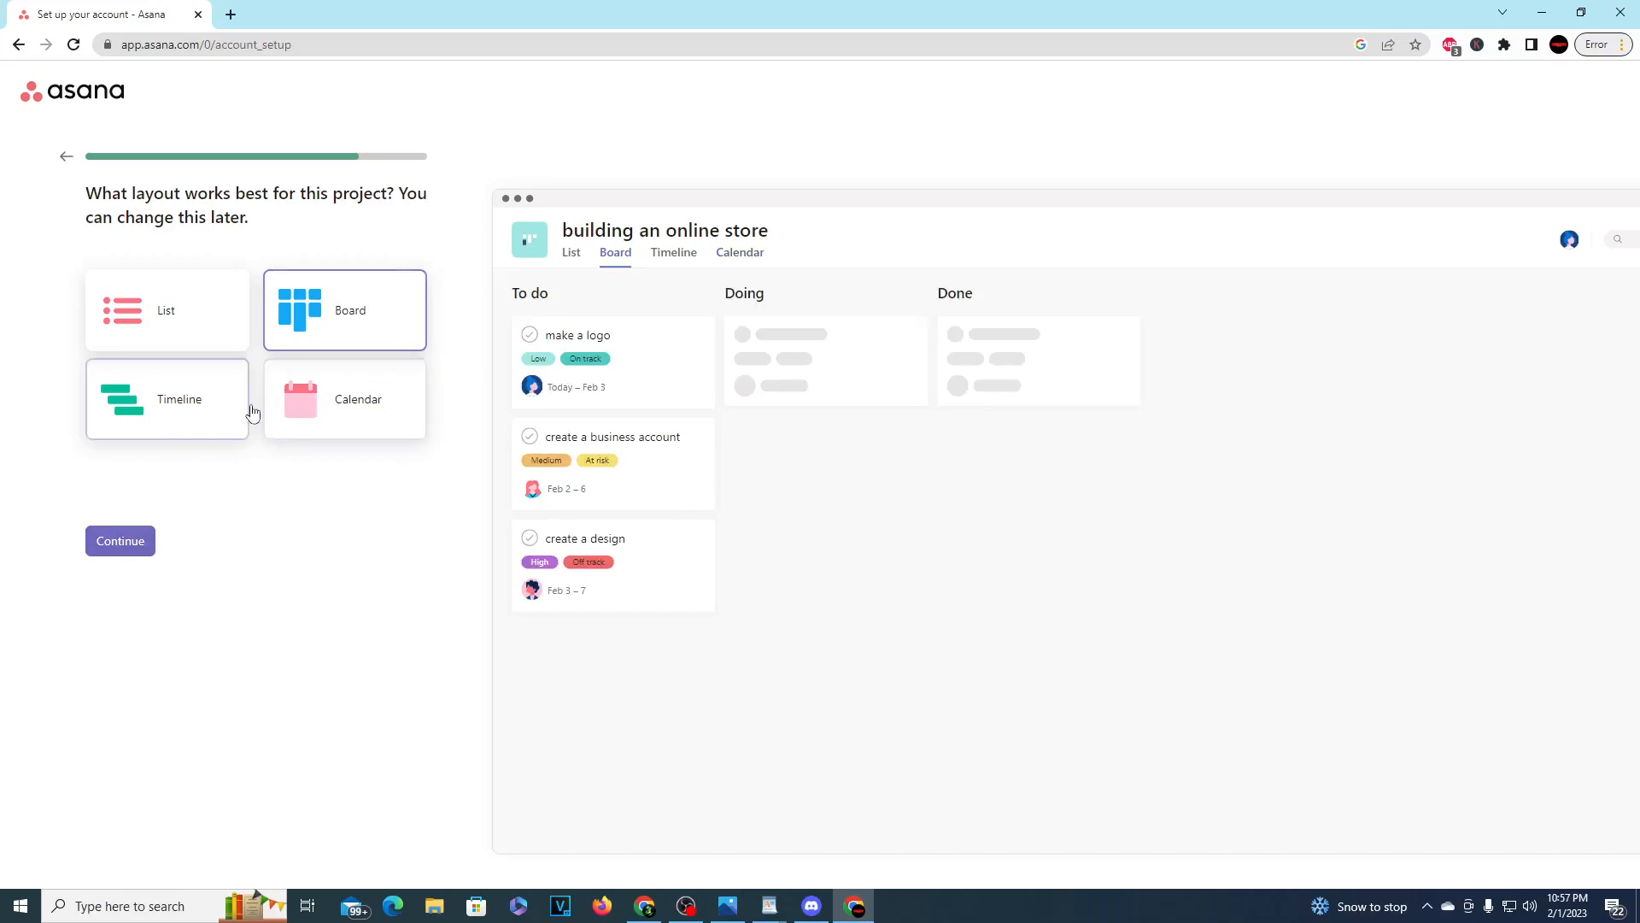
left_click(121, 541)
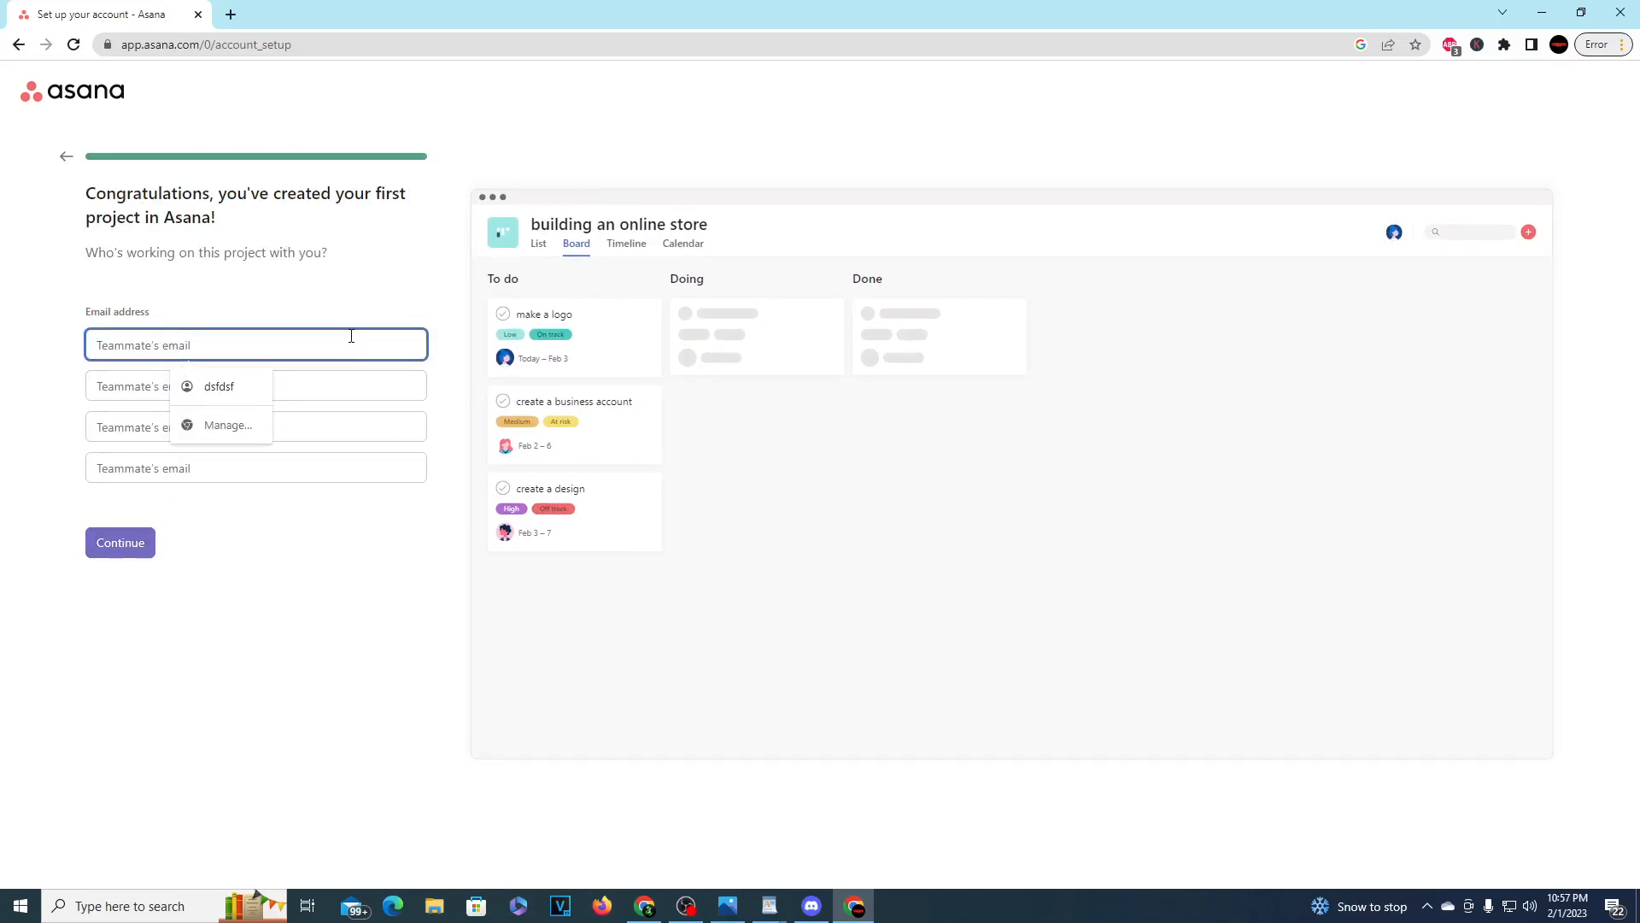
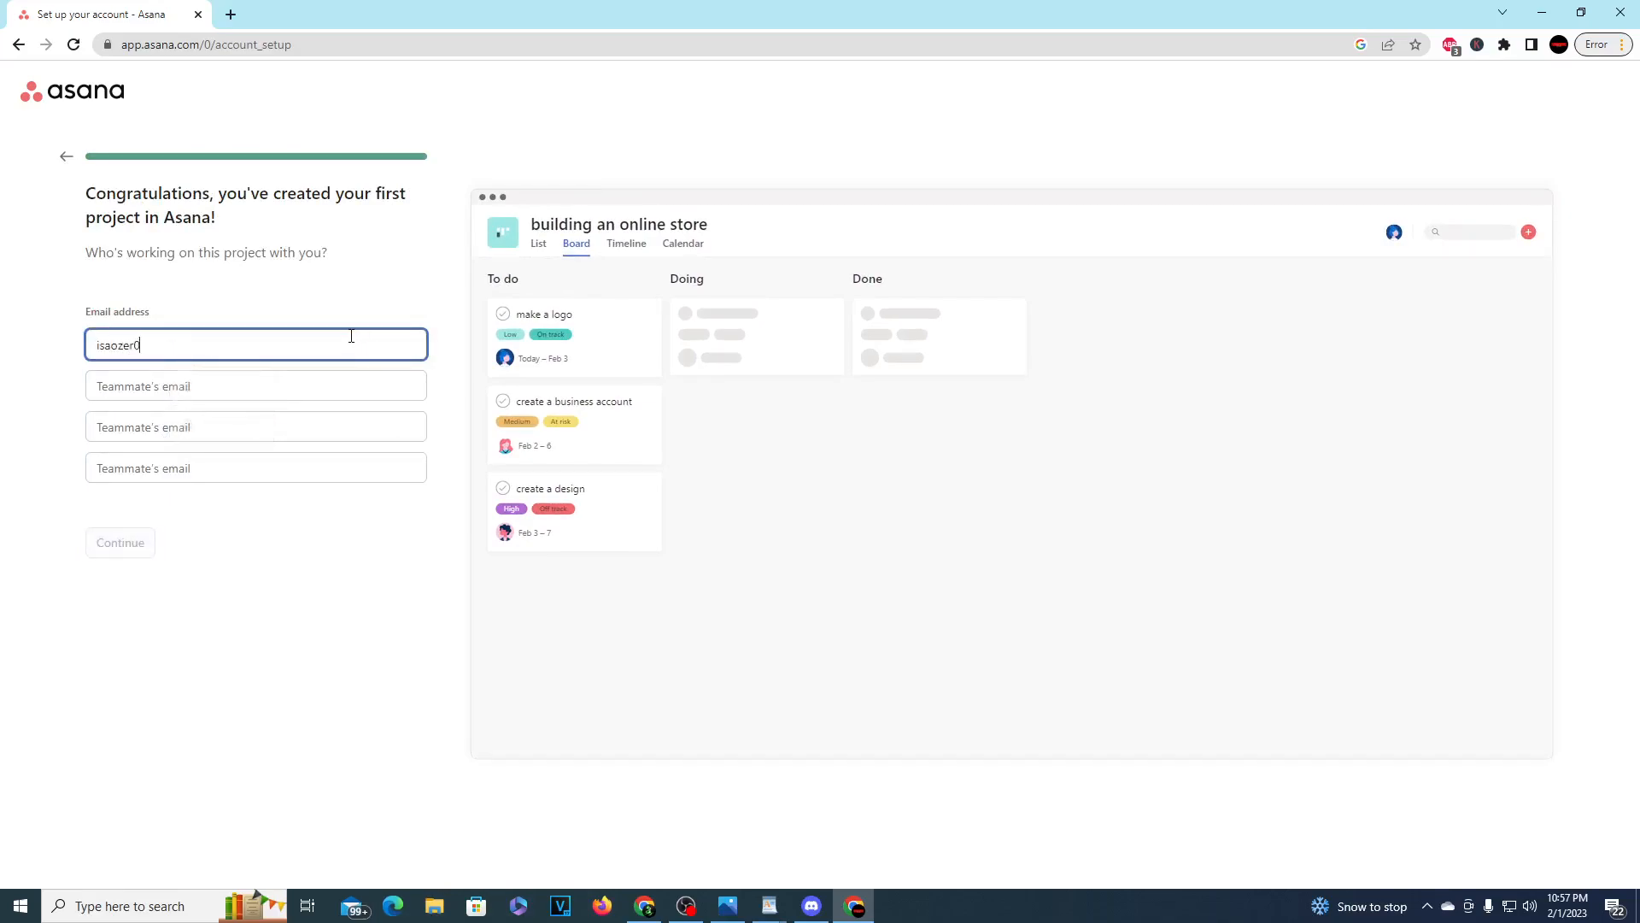
Step: Enter a teammate's email address to invite them to the project and continue
left_click(120, 542)
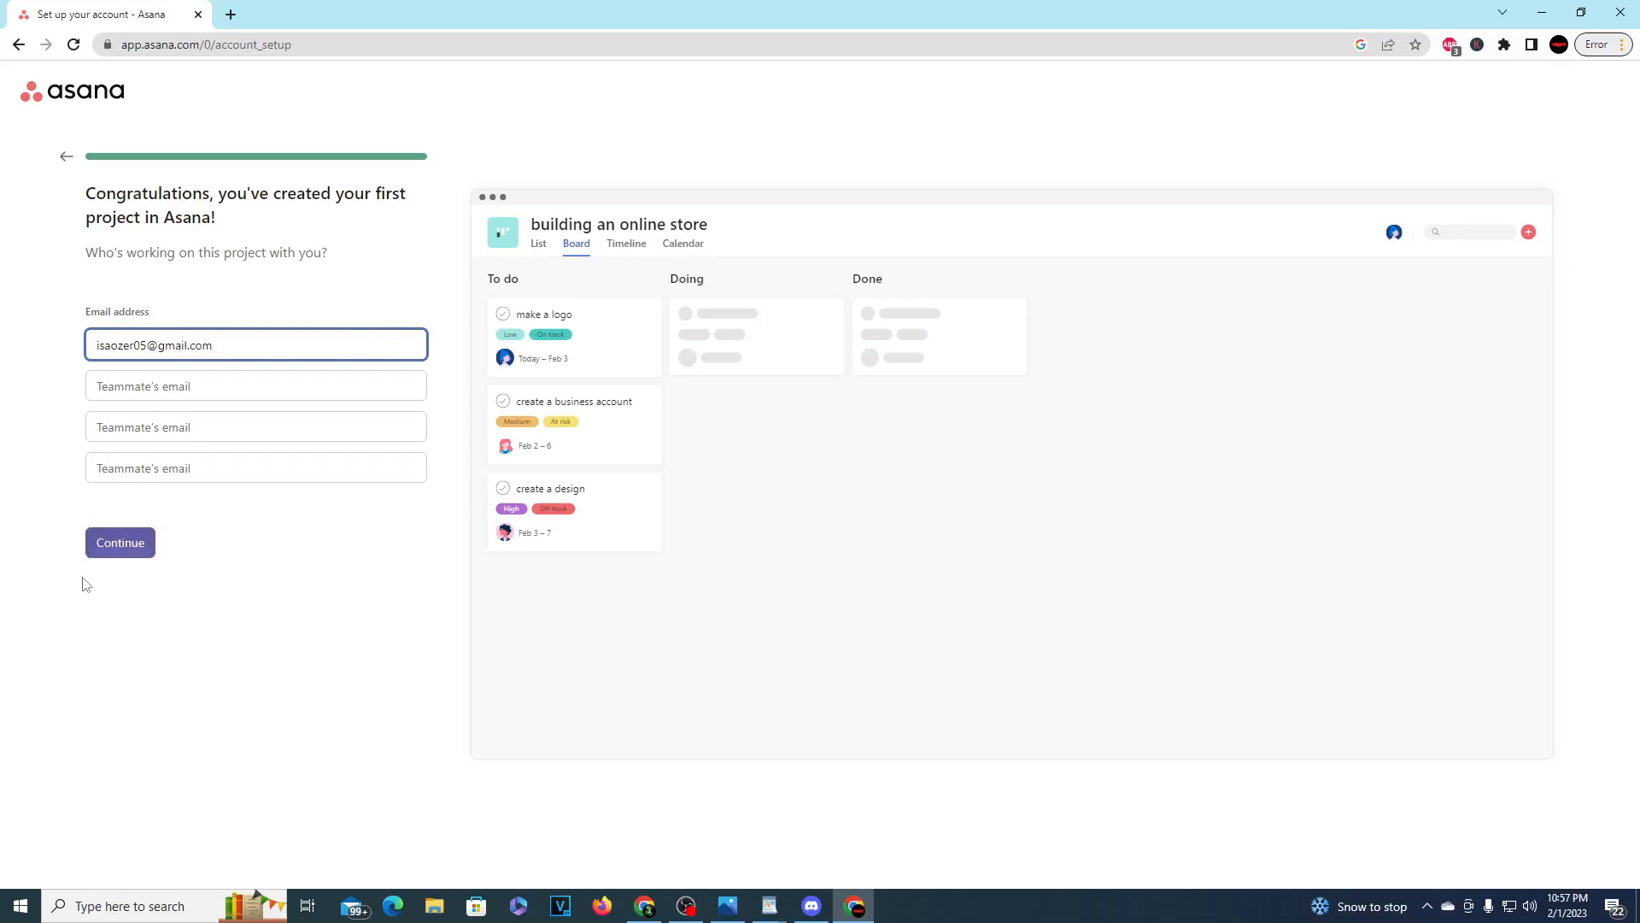
left_click_drag(194, 241, 327, 265)
left_click(327, 265)
left_click_drag(298, 210, 209, 212)
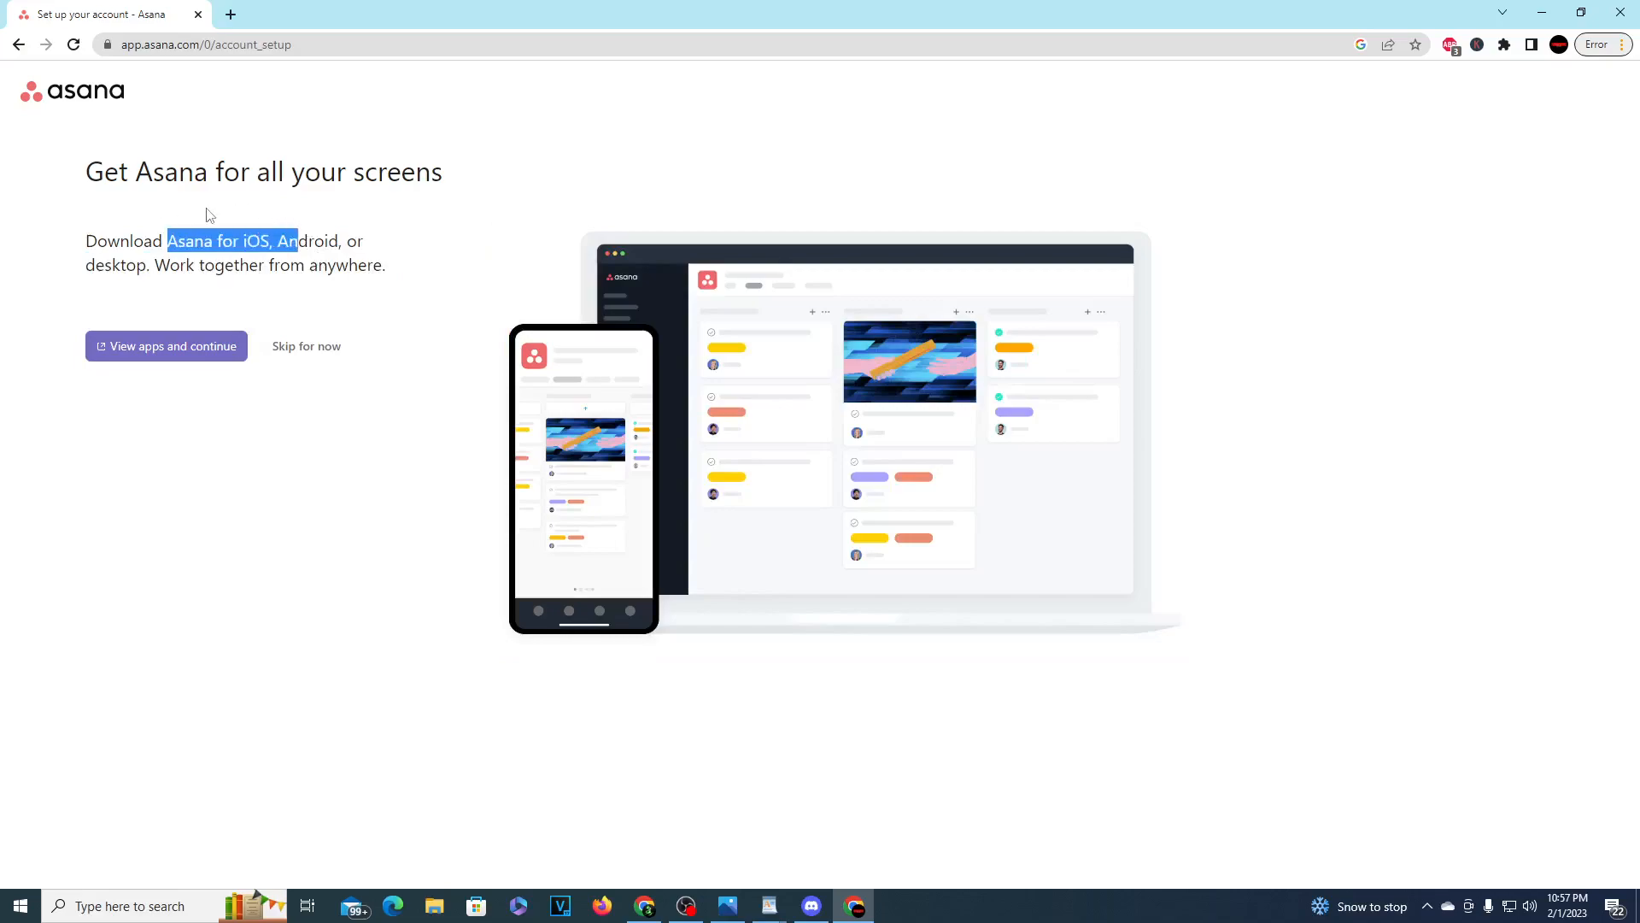
left_click(262, 235)
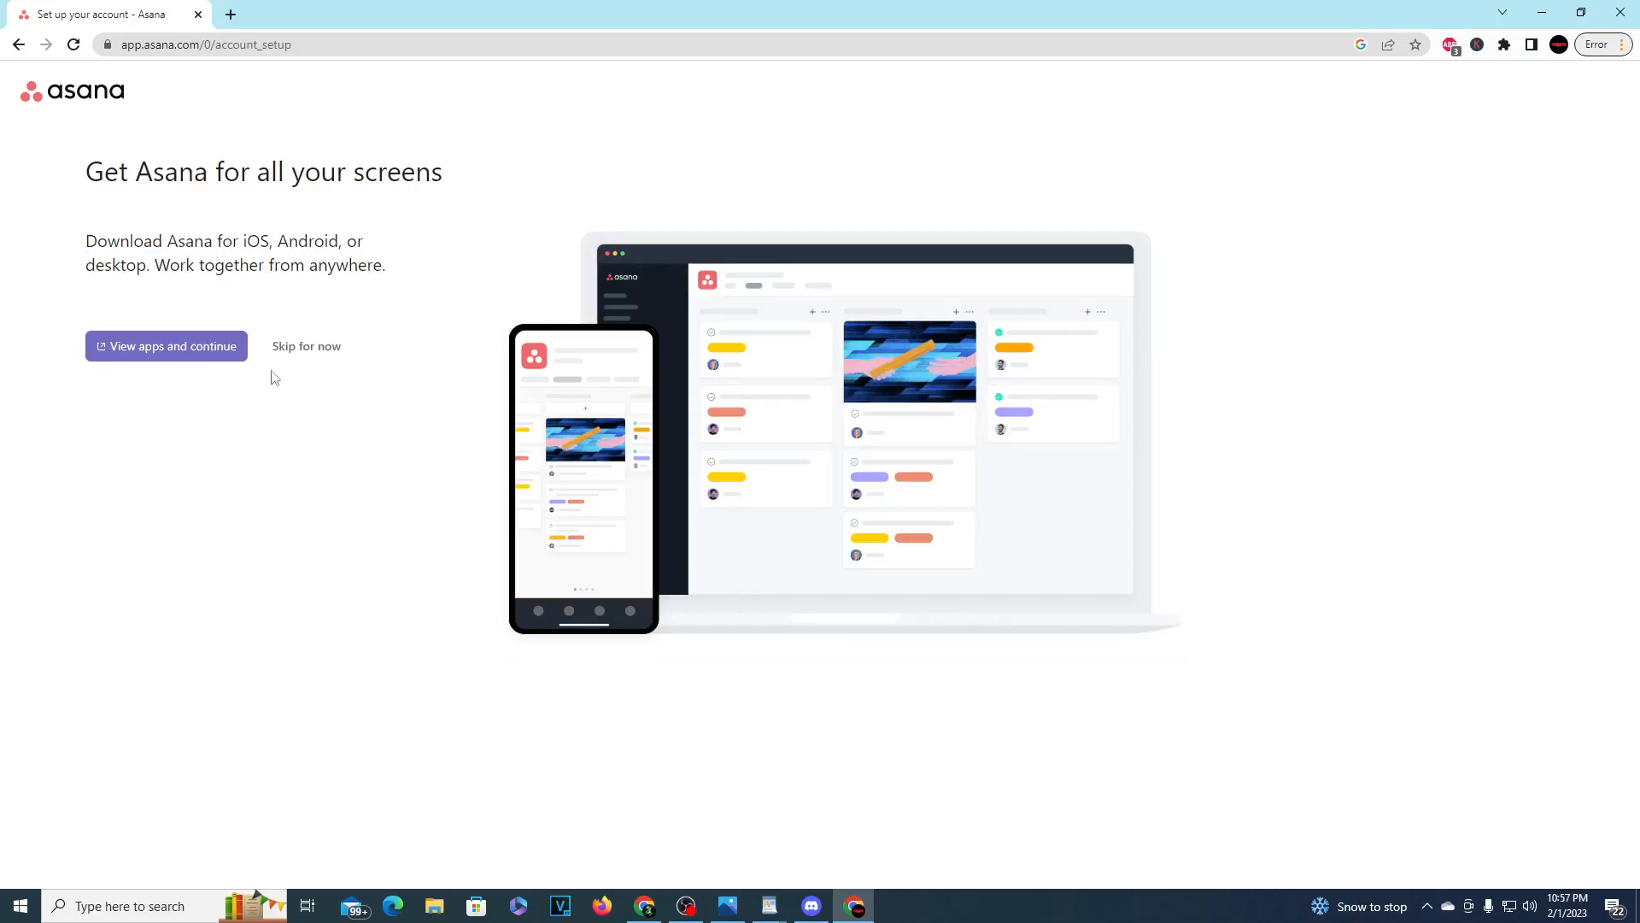
Step: Skip downloading the Asana apps, read the 30-day trial announcement, and dismiss it to reach the project board
left_click(317, 352)
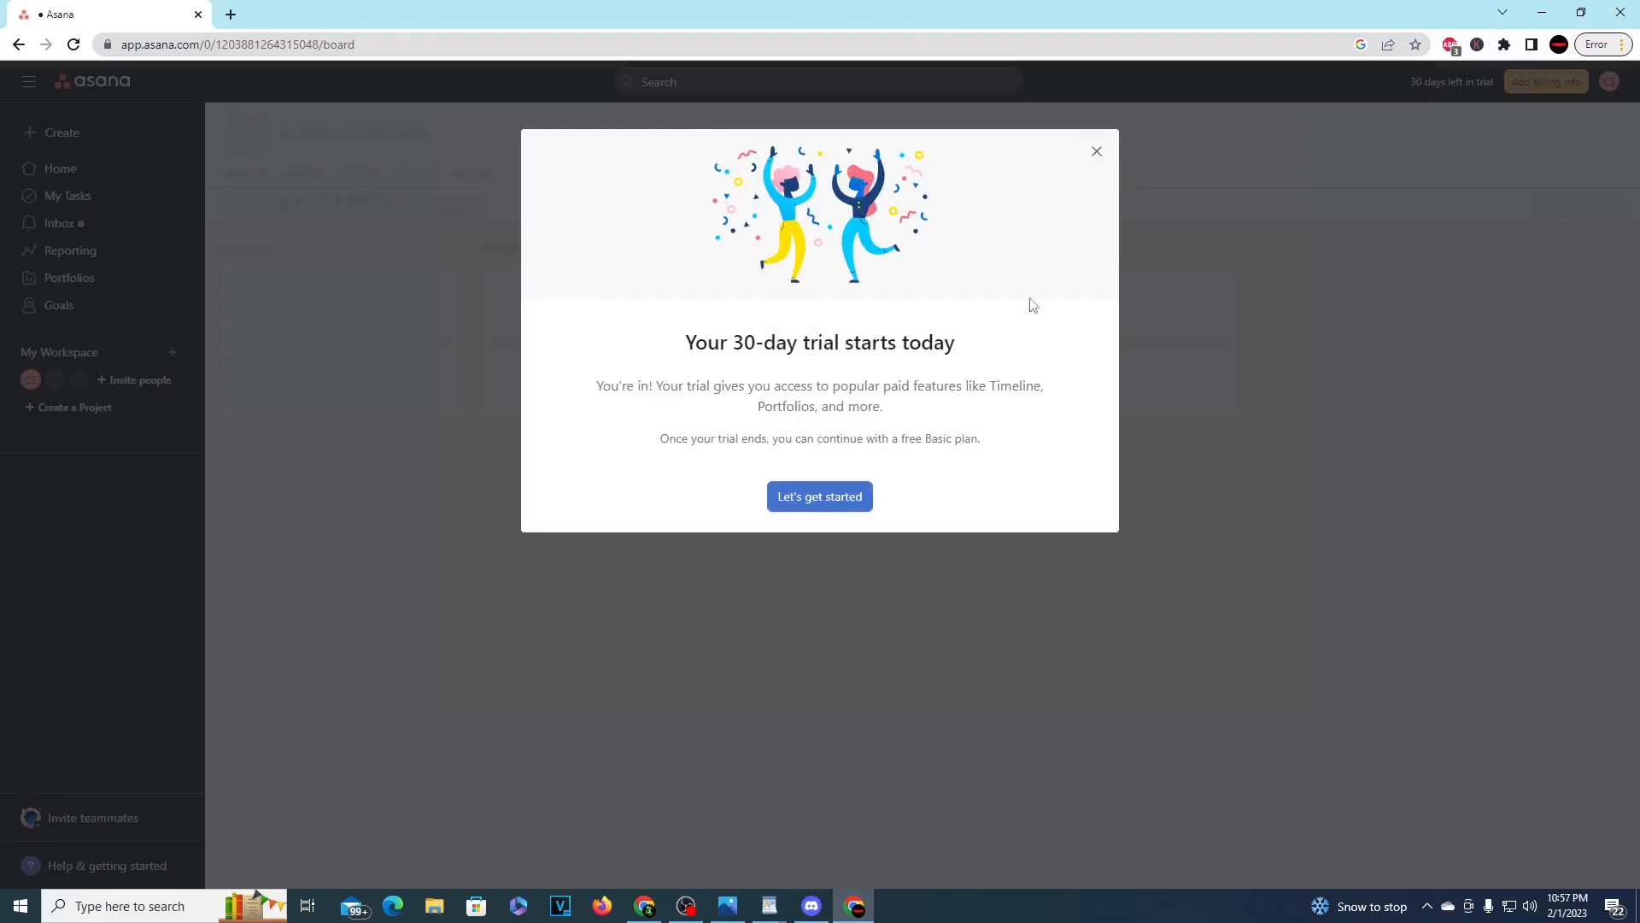
left_click_drag(787, 342, 984, 344)
left_click_drag(719, 340, 1032, 416)
left_click_drag(882, 438, 959, 449)
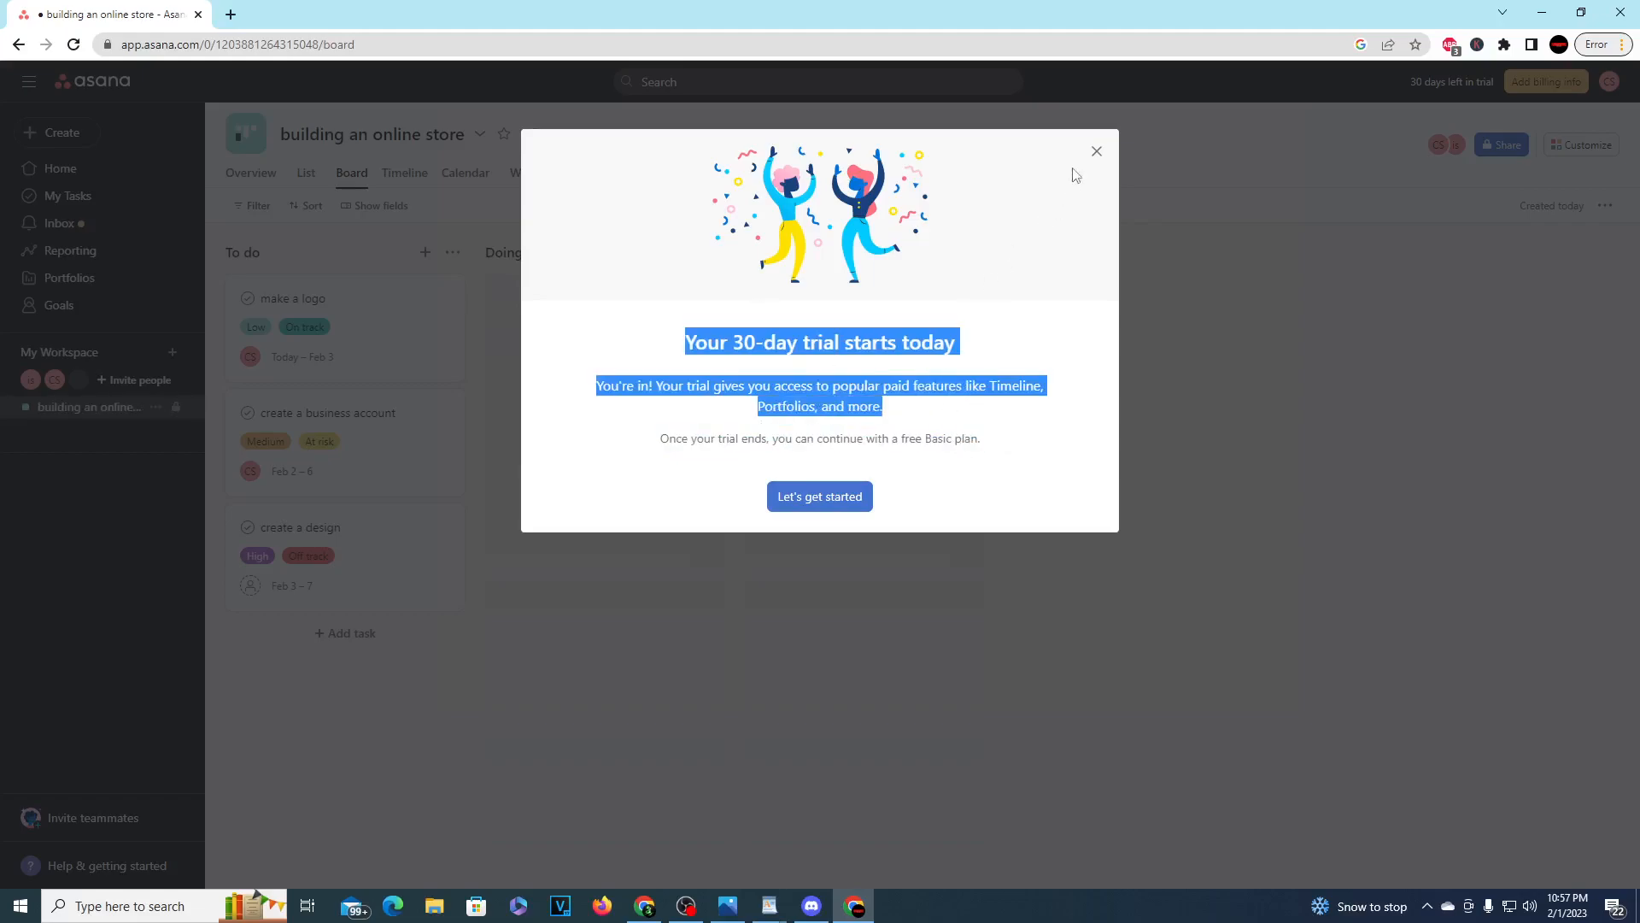
left_click(1097, 151)
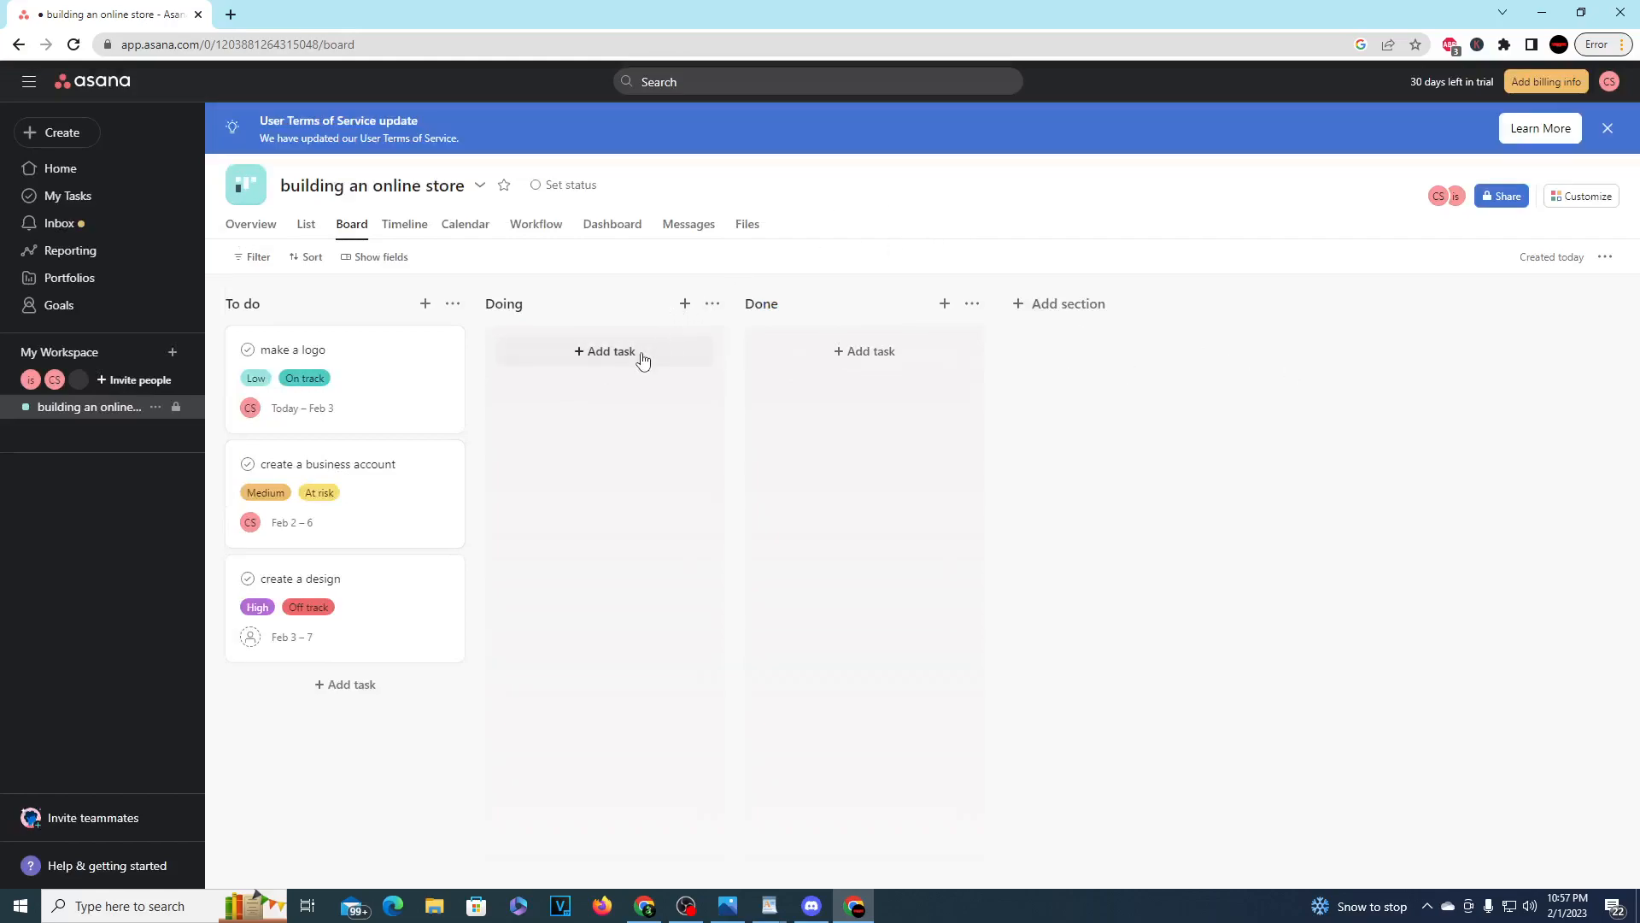
Step: Add a task named "make coffee" to the Doing section, starting 02/07/23 and due 02/09/23
left_click(600, 352)
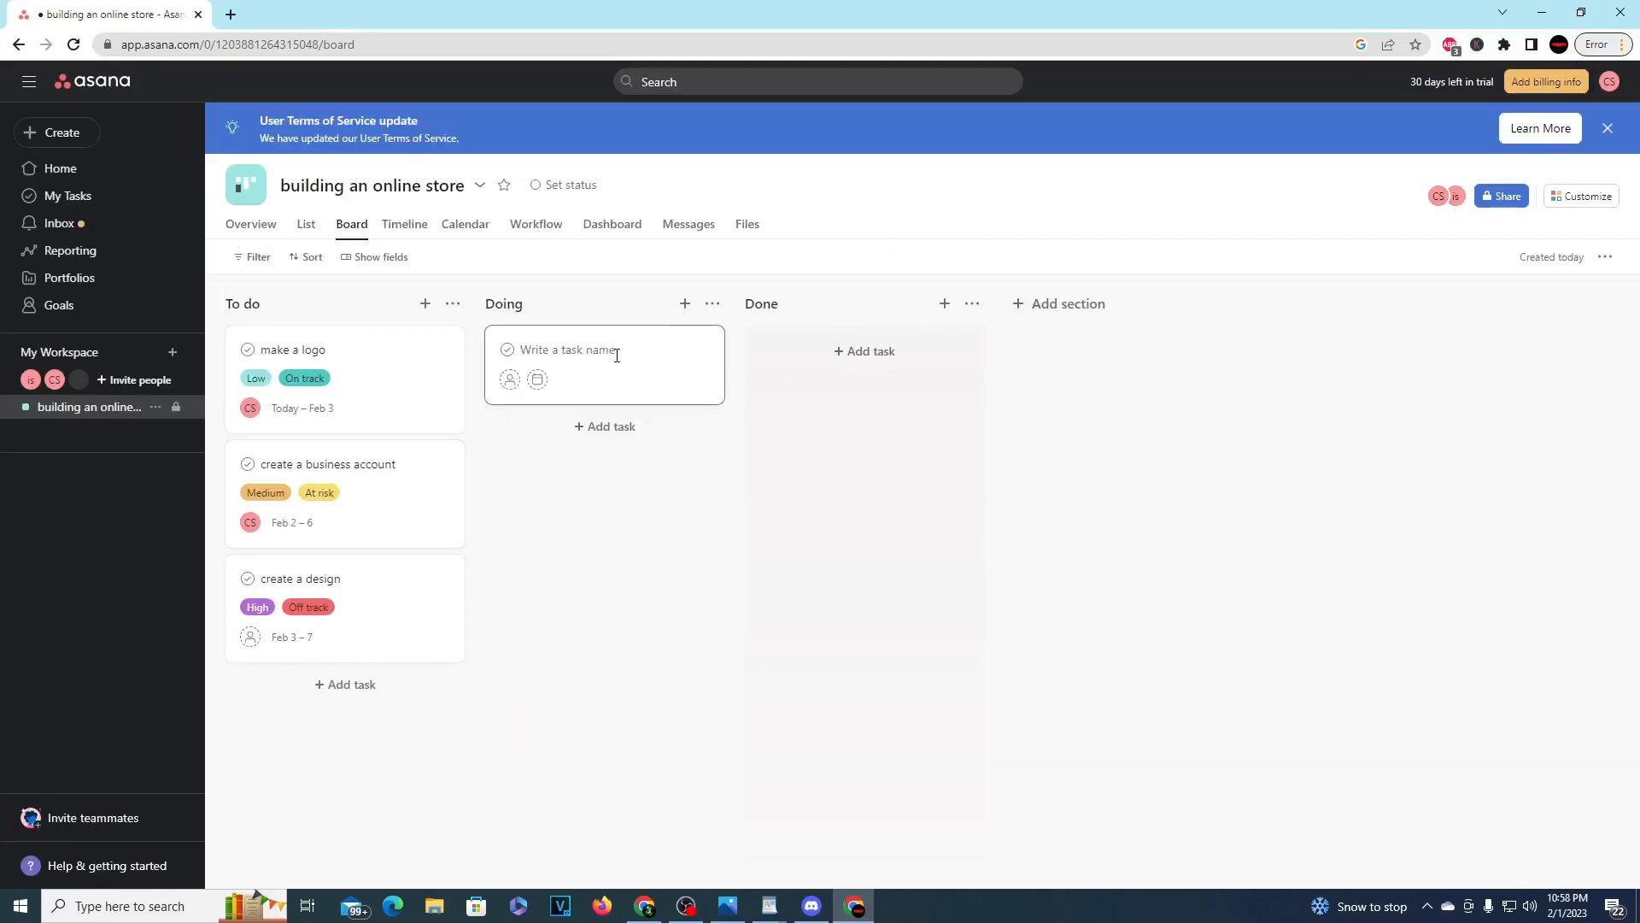
type("make coffee")
left_click(539, 381)
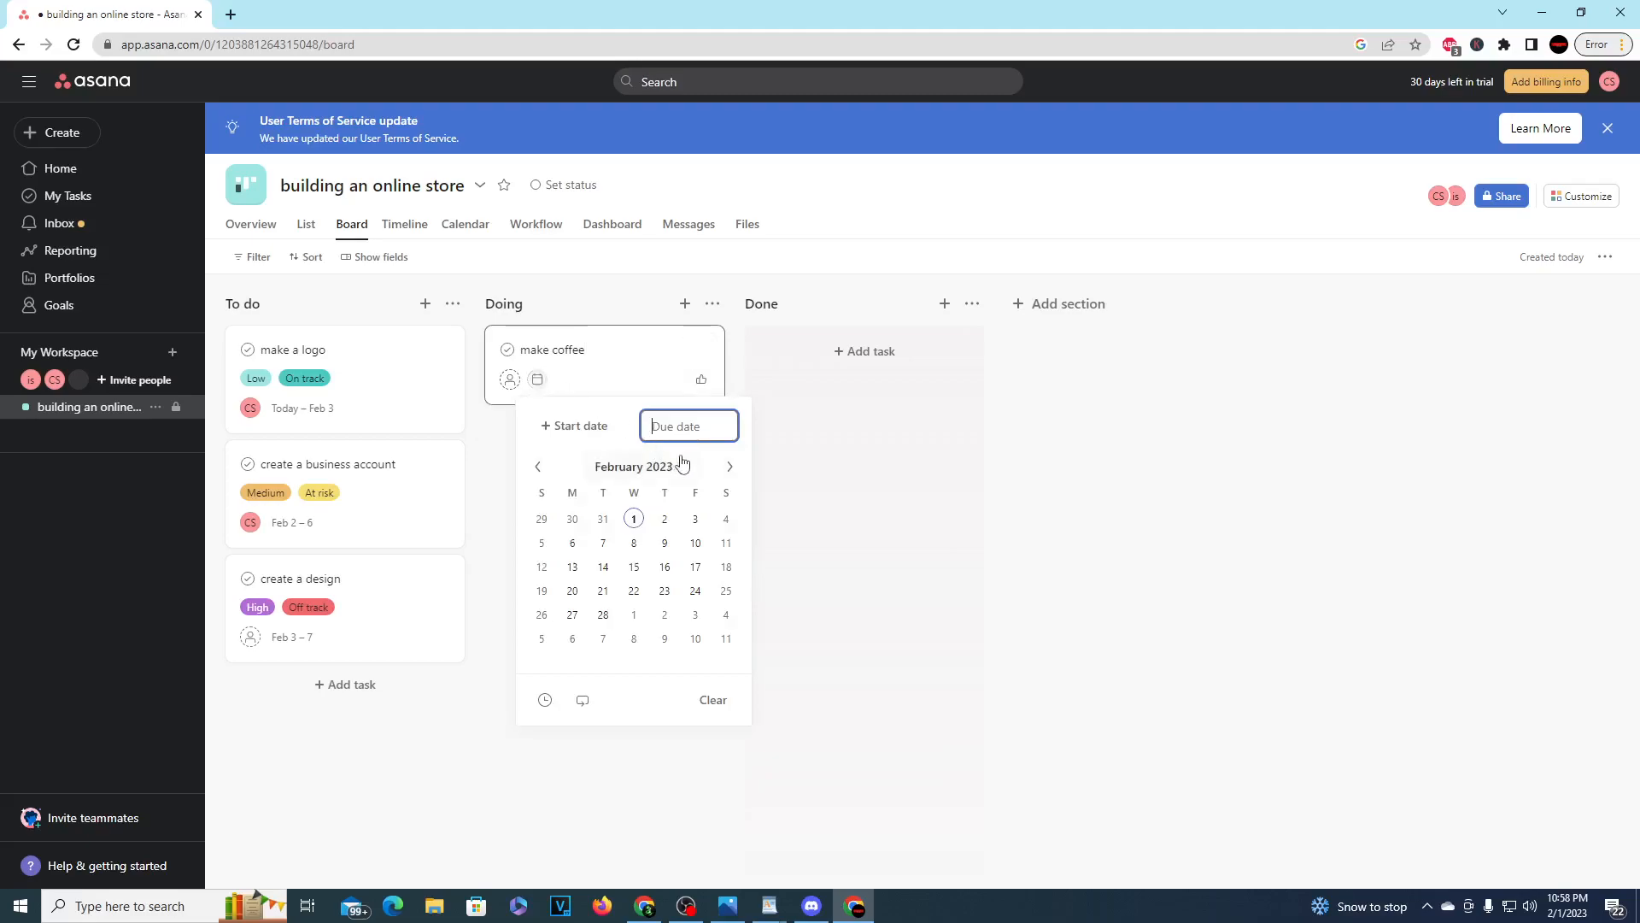
left_click(665, 544)
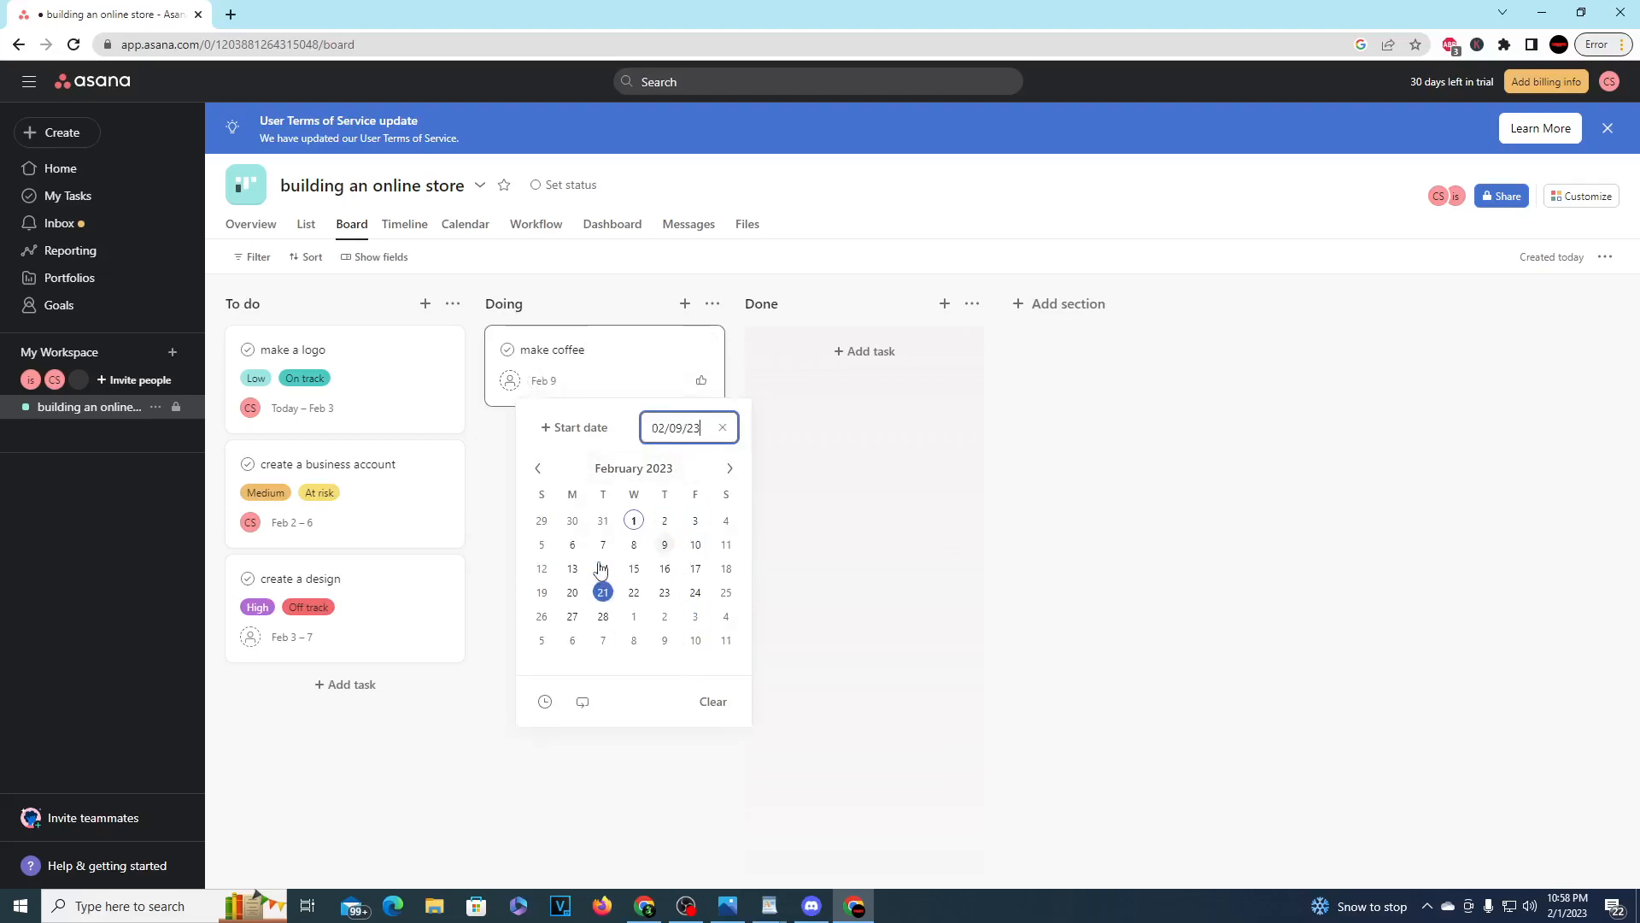
left_click(595, 428)
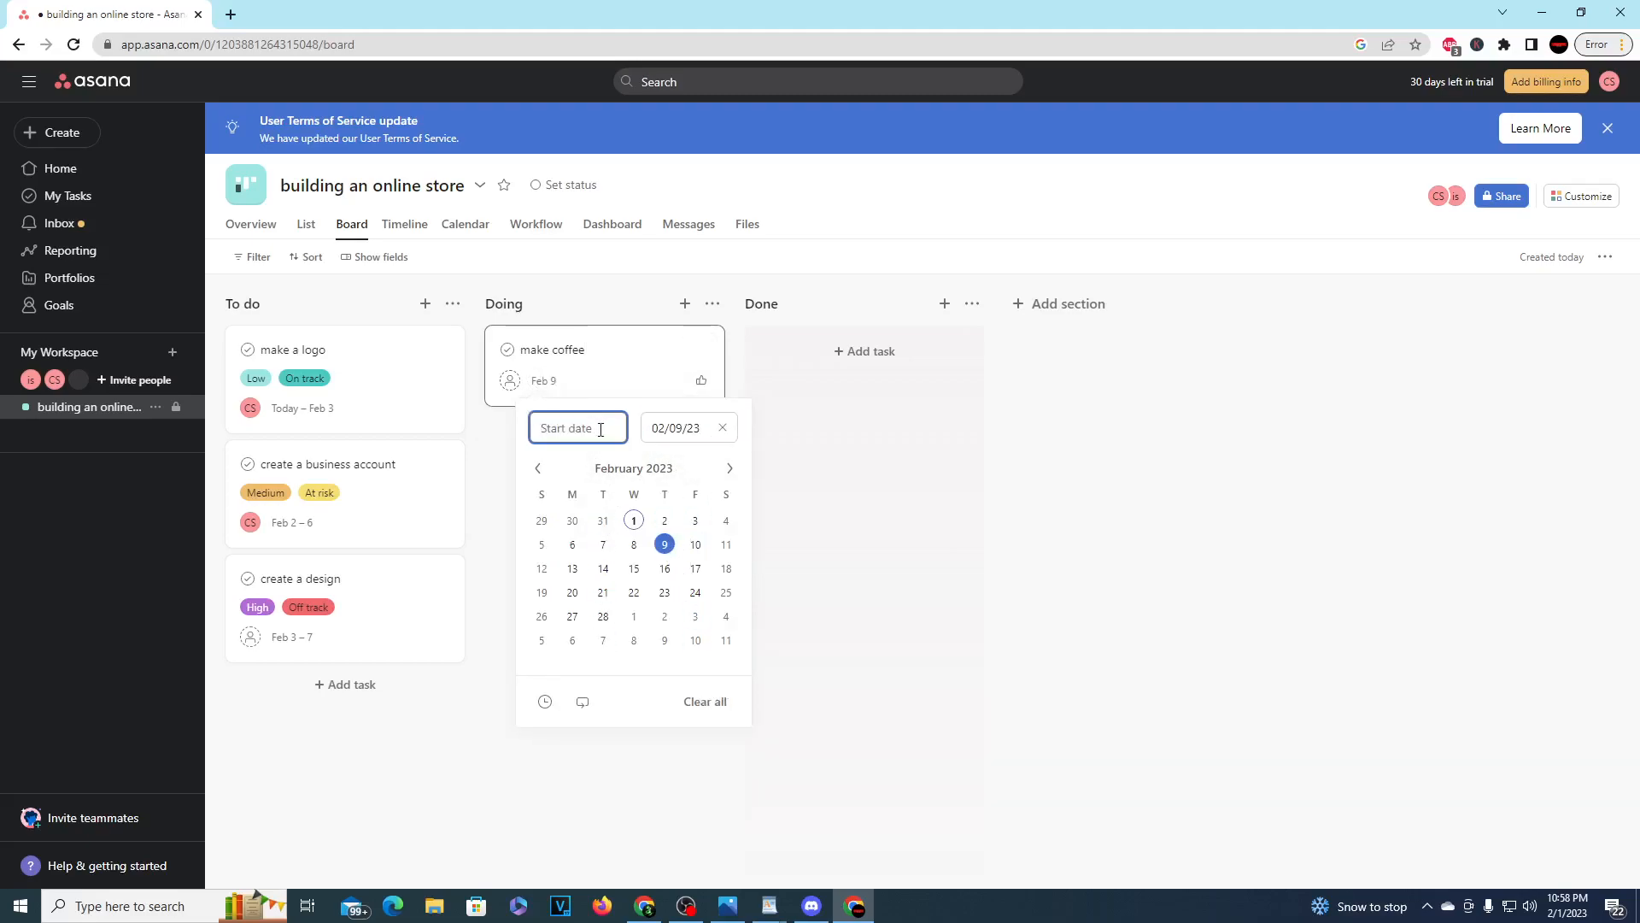
left_click(604, 546)
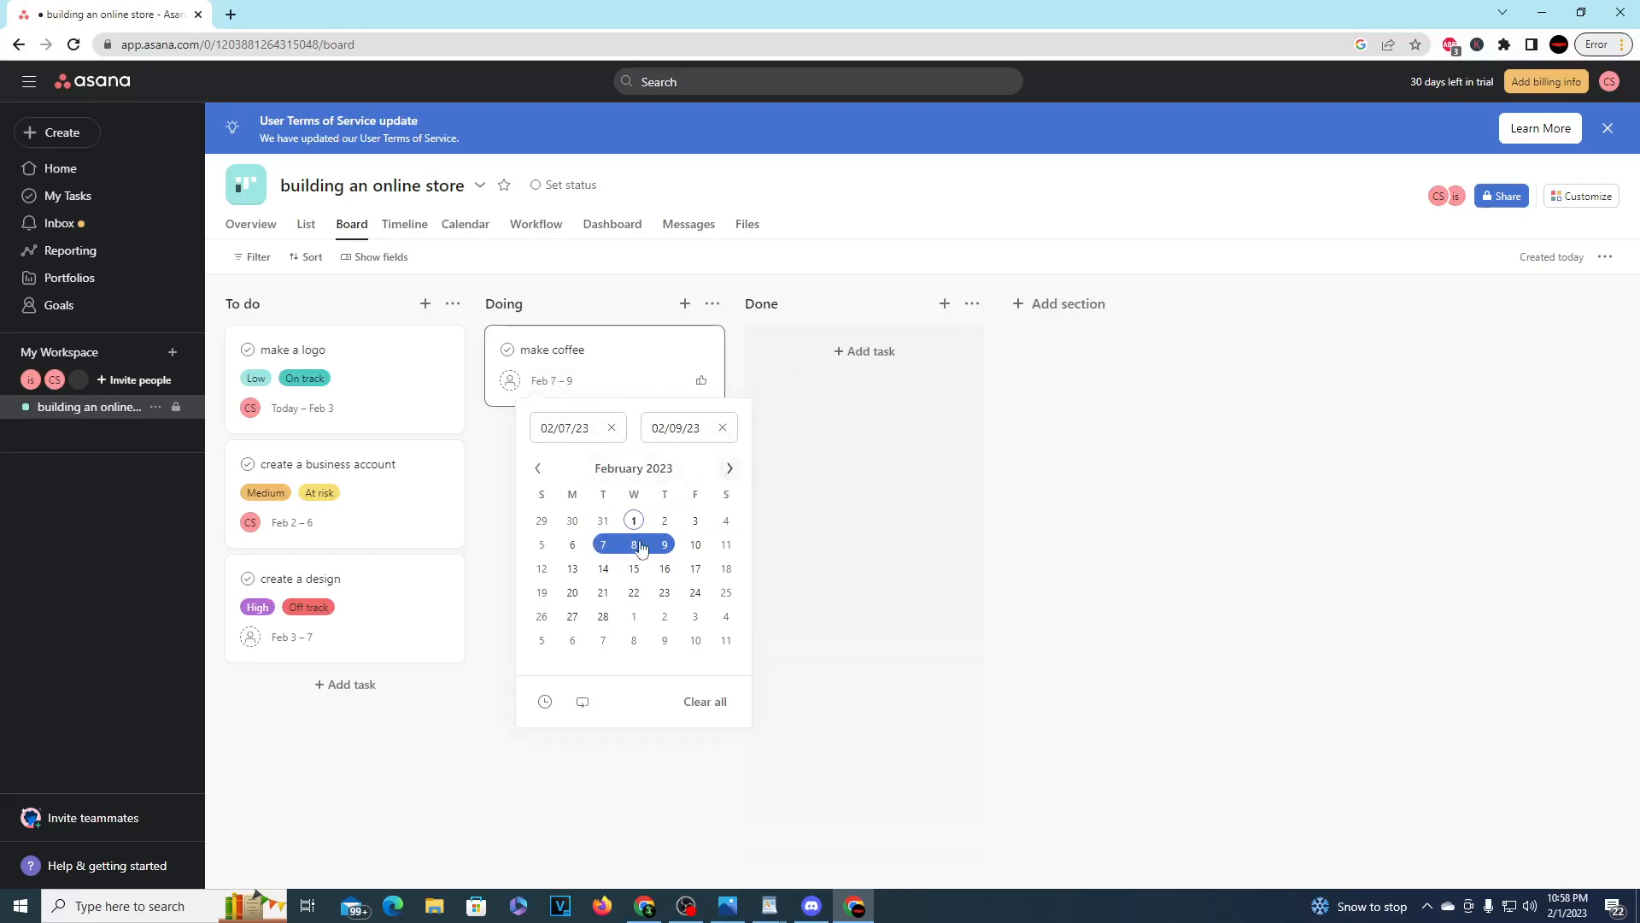
Step: Set the "make coffee" task's due time to 11:30pm and assign the task to the invited teammate
left_click(546, 702)
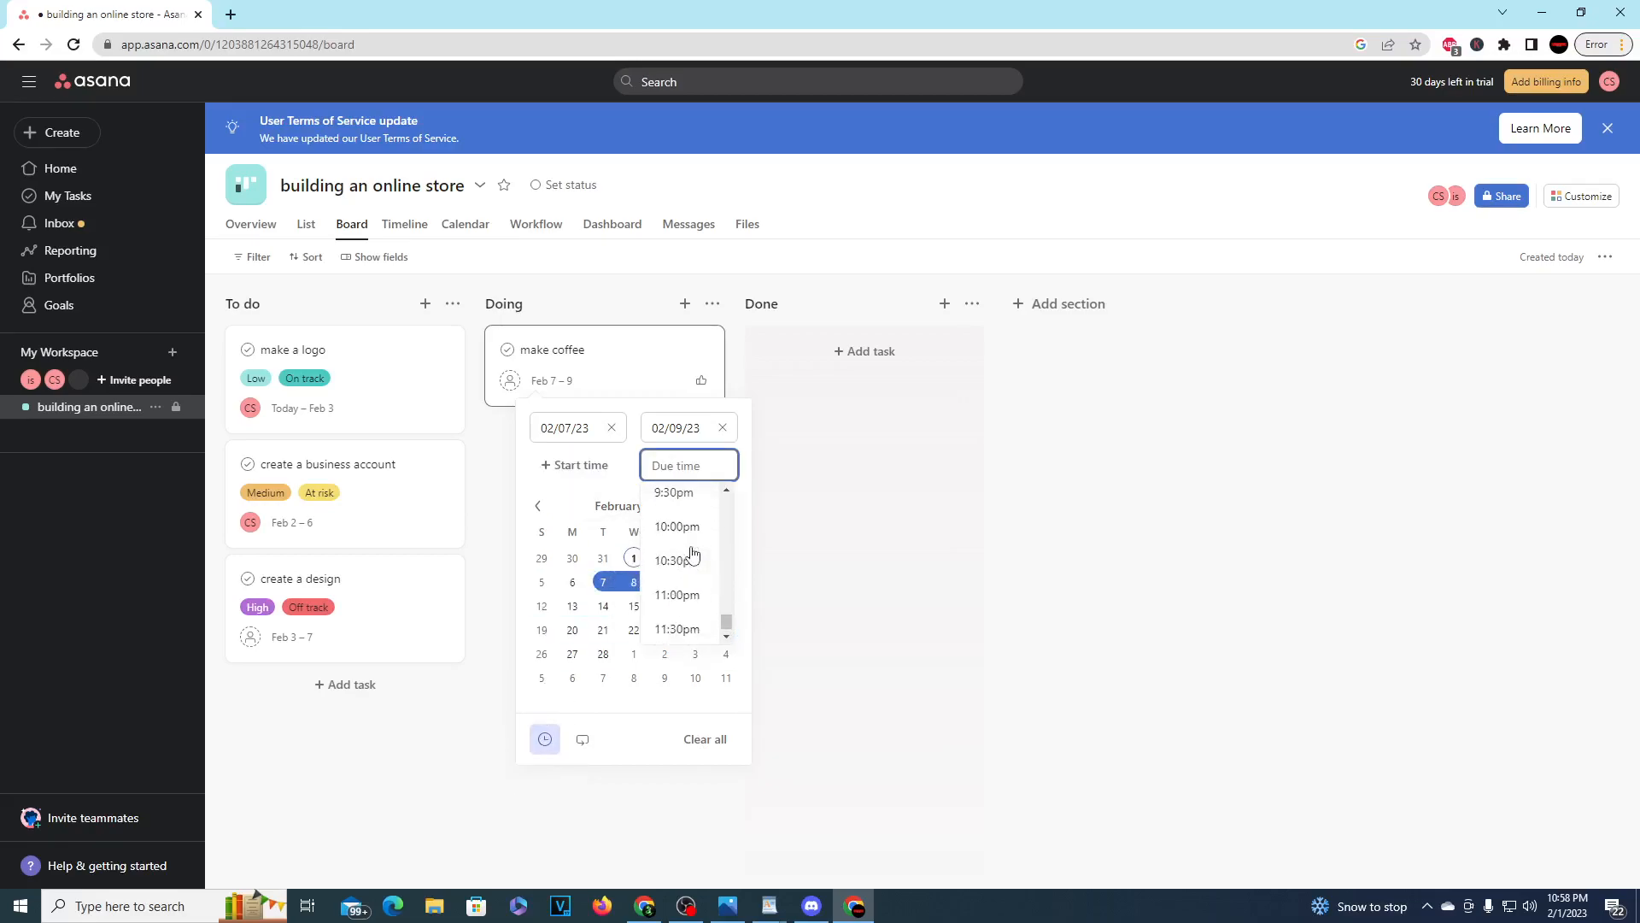
left_click(694, 628)
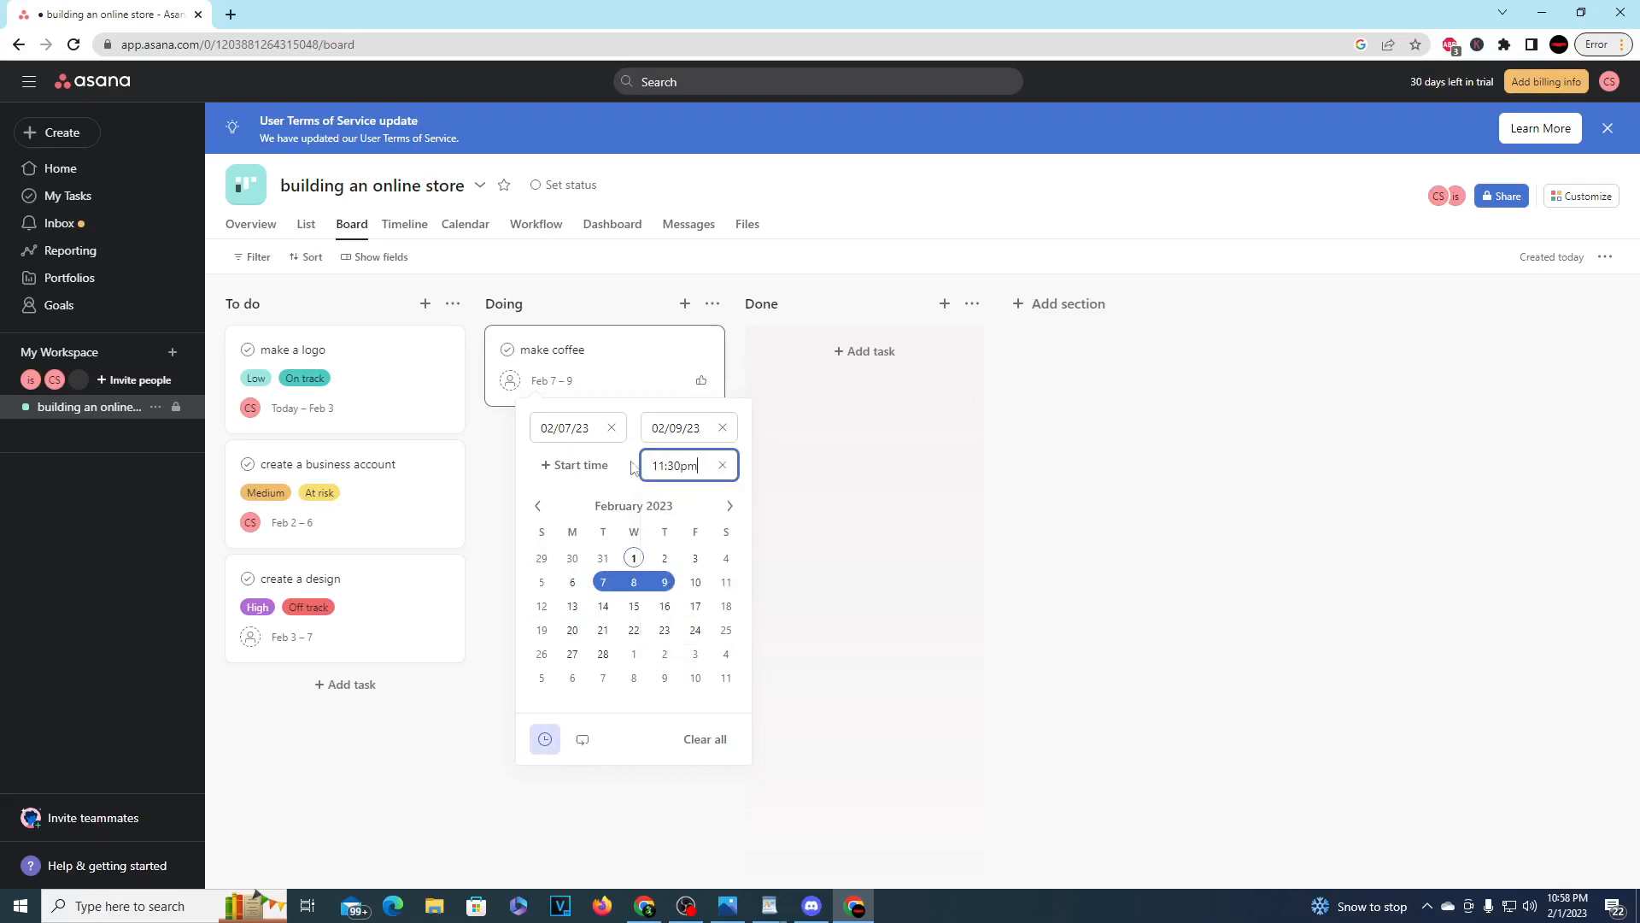
left_click(639, 381)
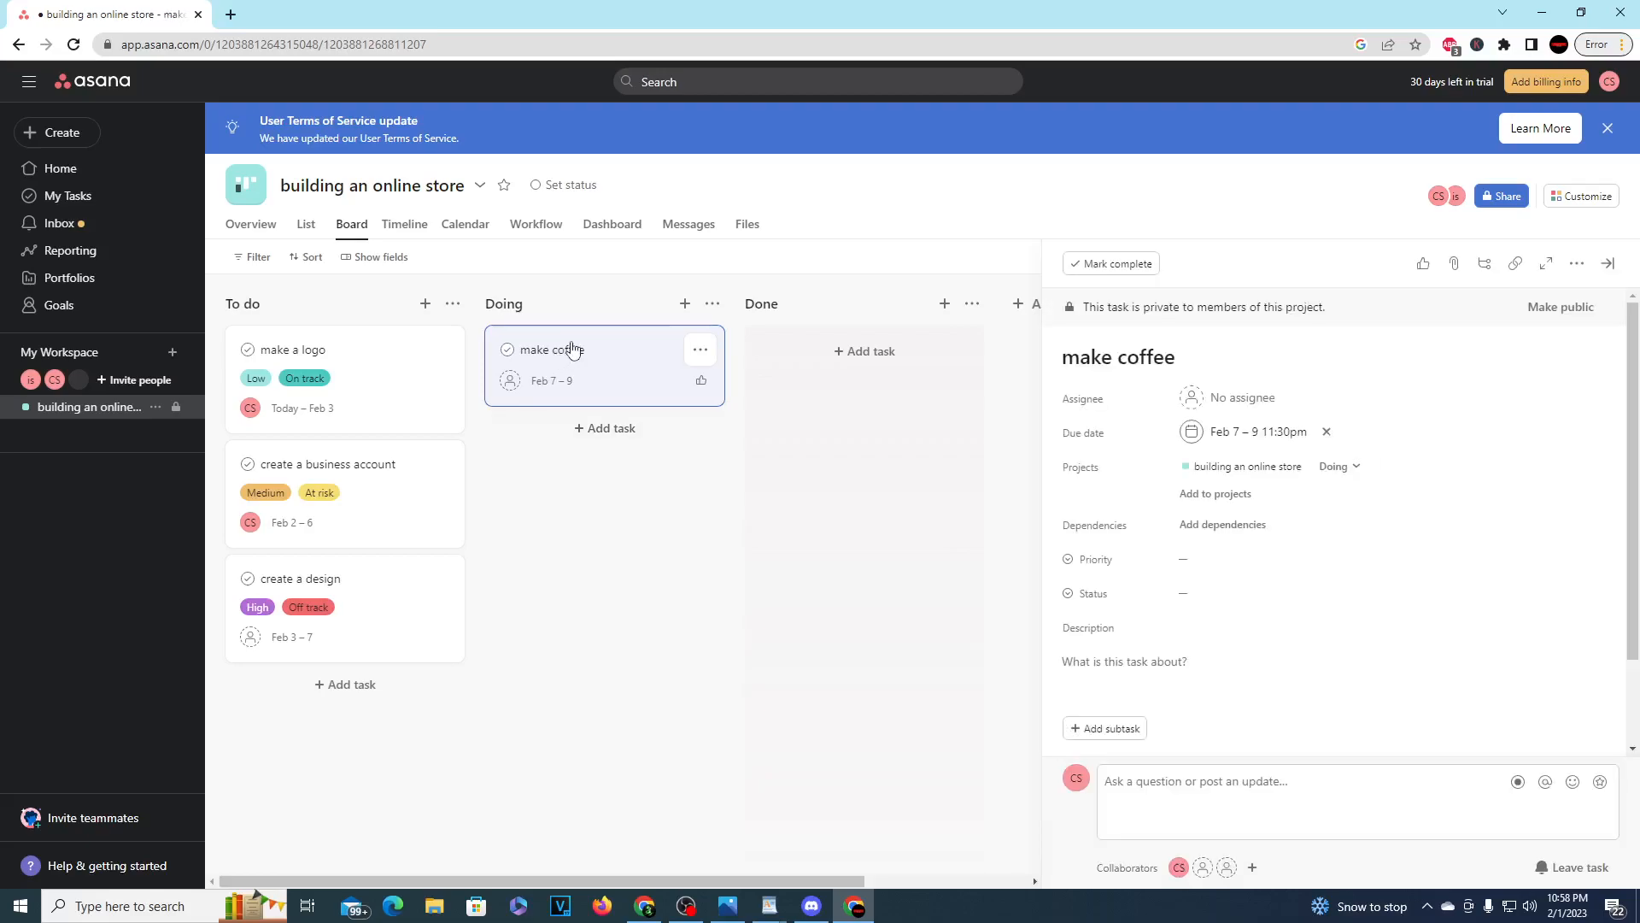
left_click(510, 381)
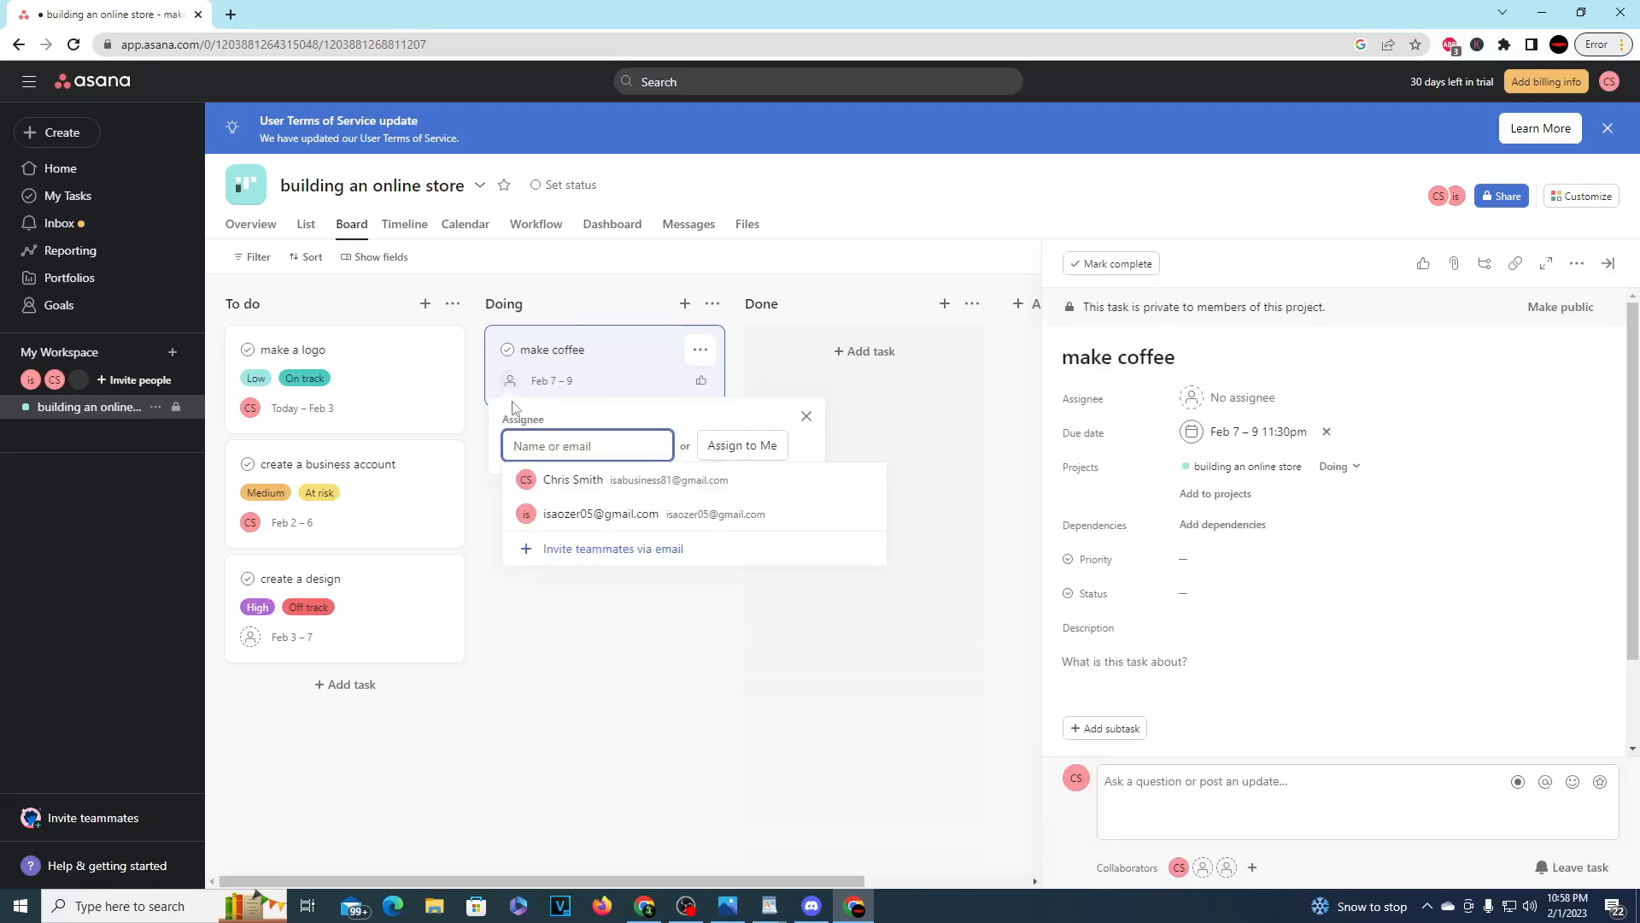
left_click(589, 513)
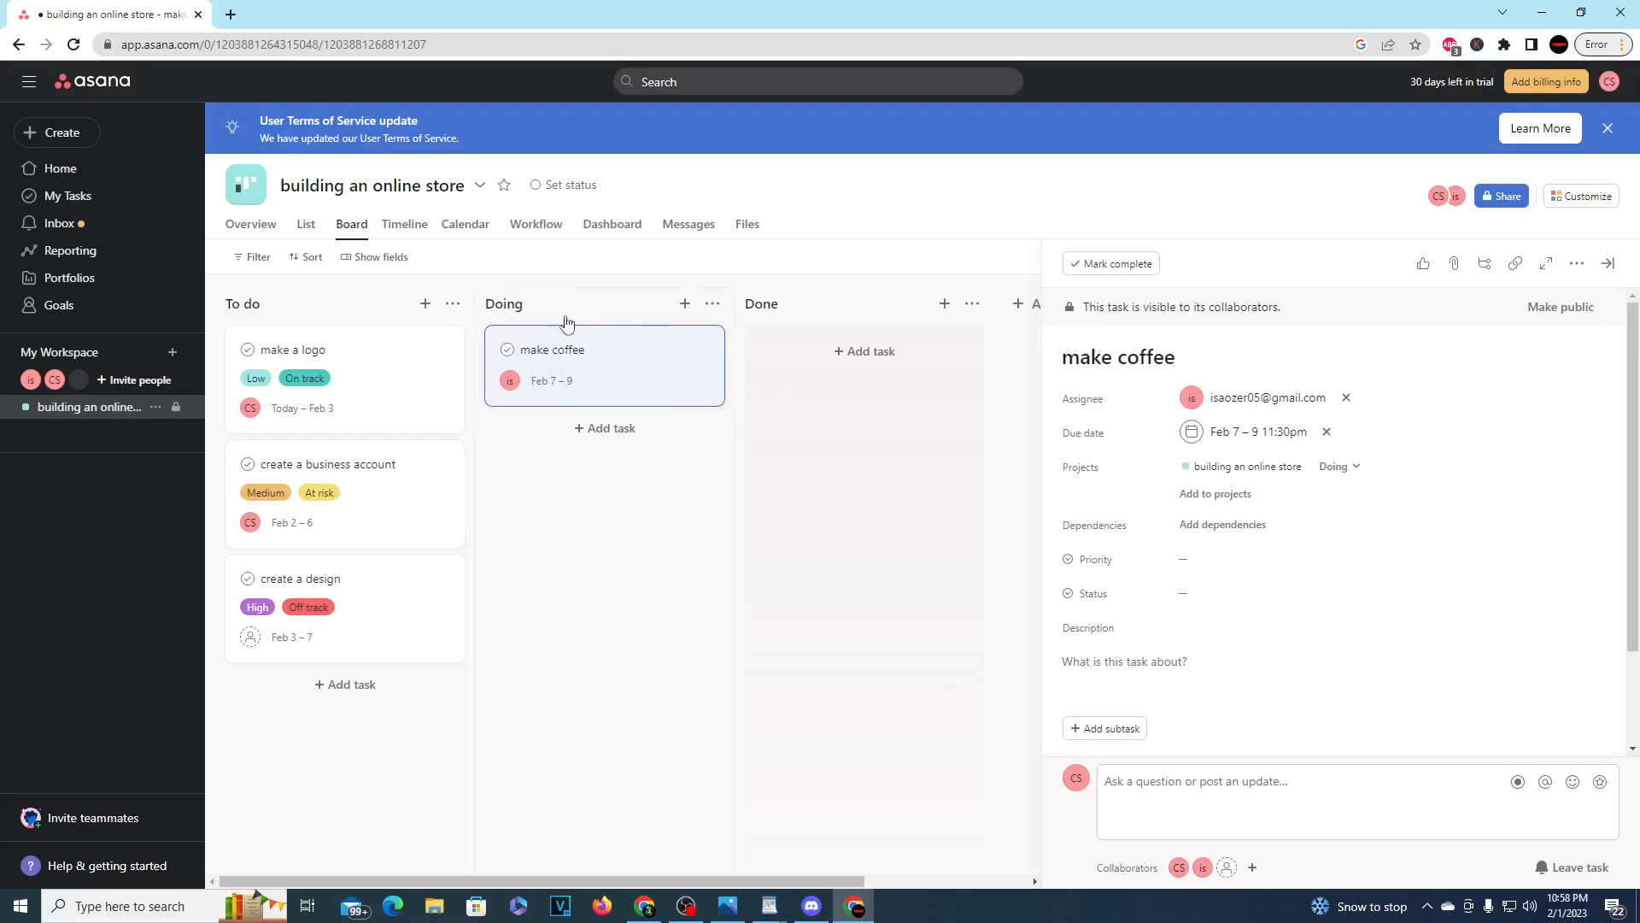
left_click(754, 479)
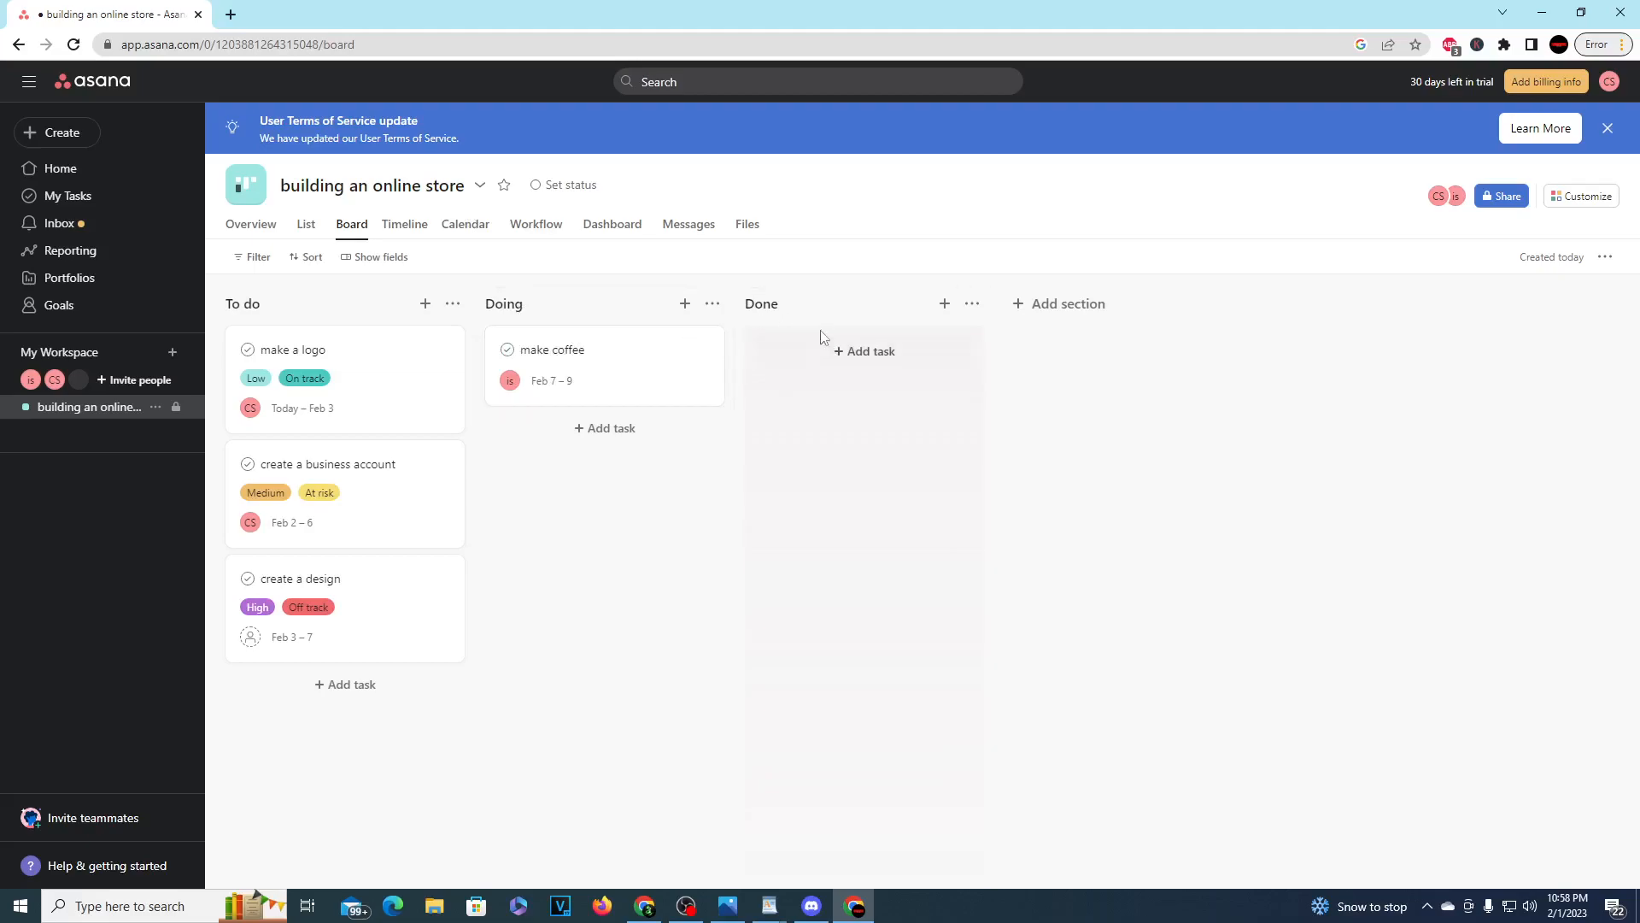
Step: Move the "make a logo" task from To do to the Done section of the board
left_click_drag(296, 387, 841, 385)
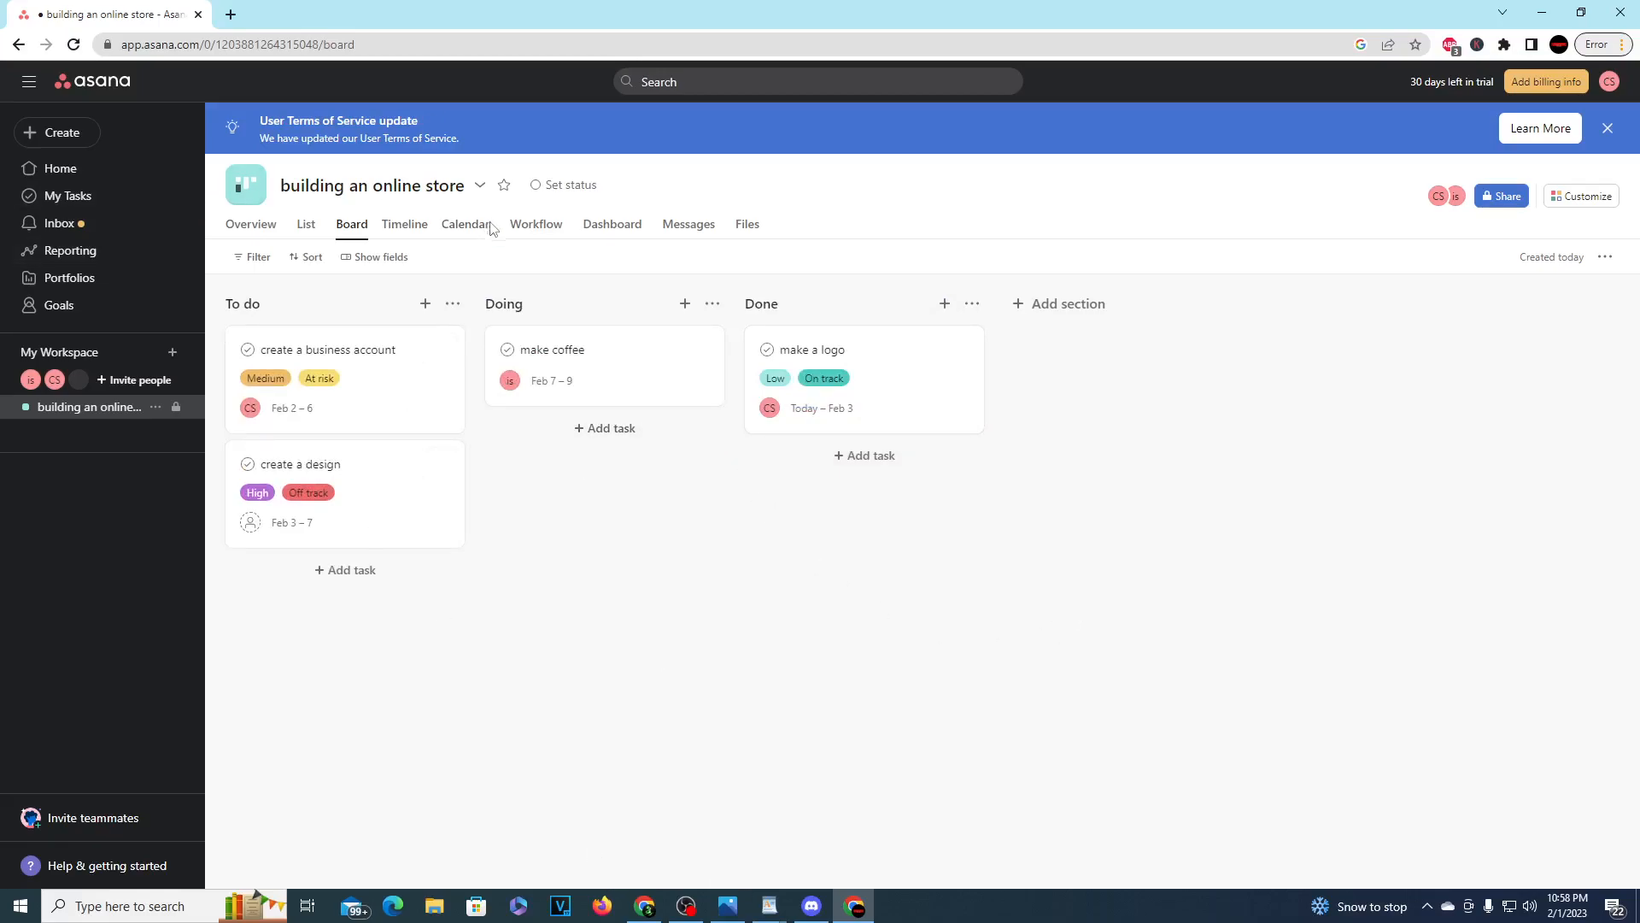
Step: View the project's tasks in the List, Timeline and Calendar layouts
left_click(298, 231)
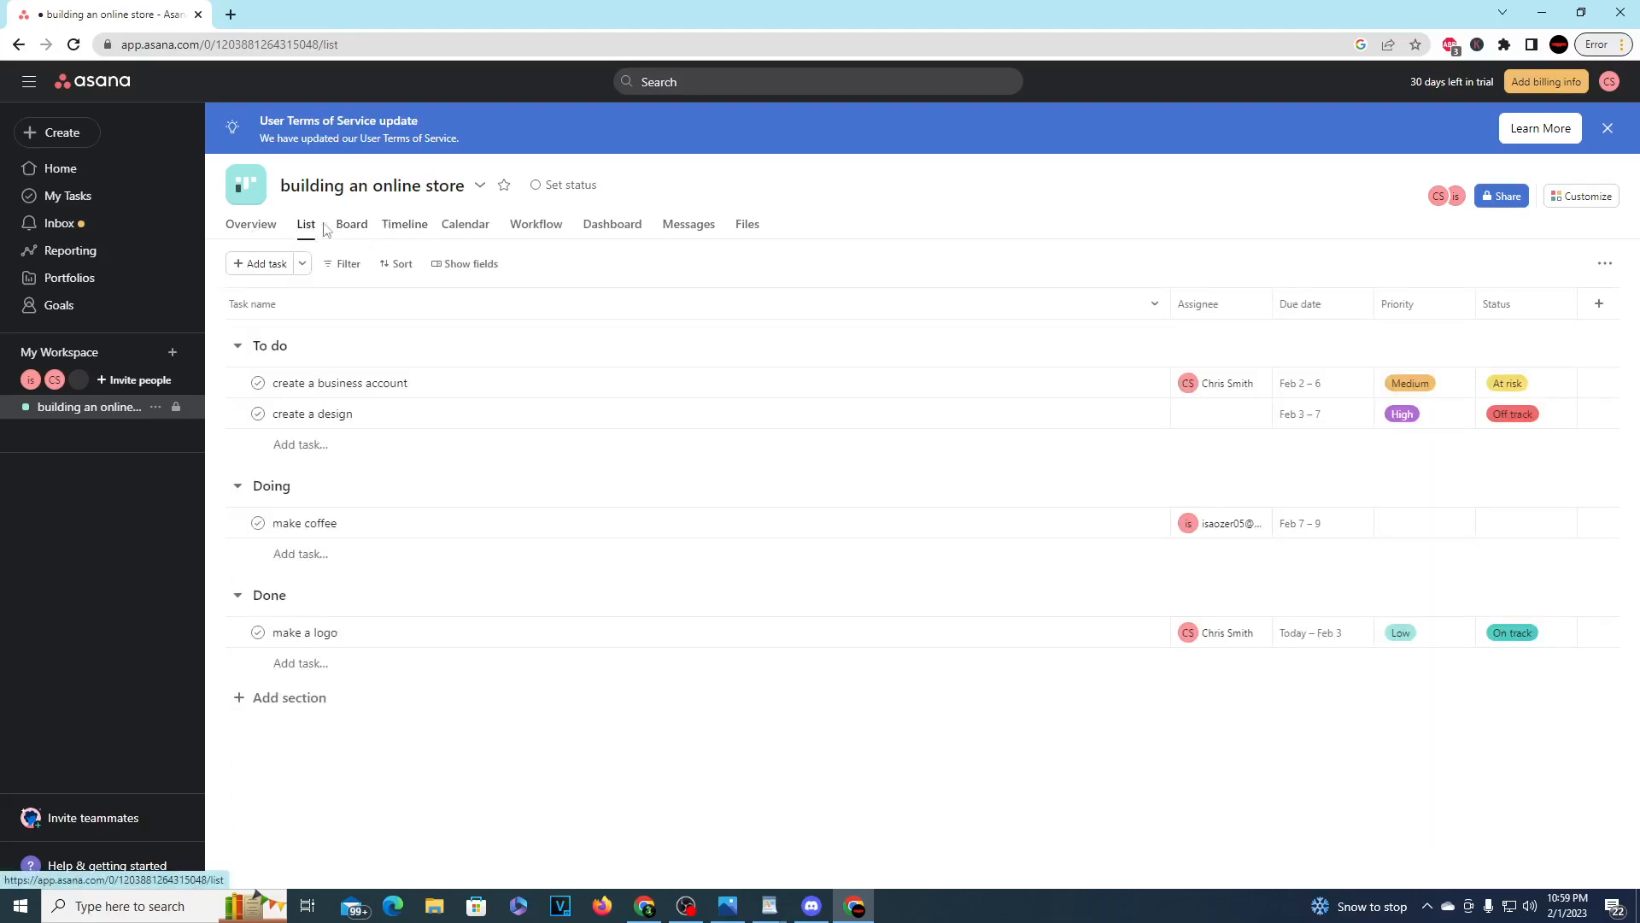
left_click(405, 227)
left_click(464, 228)
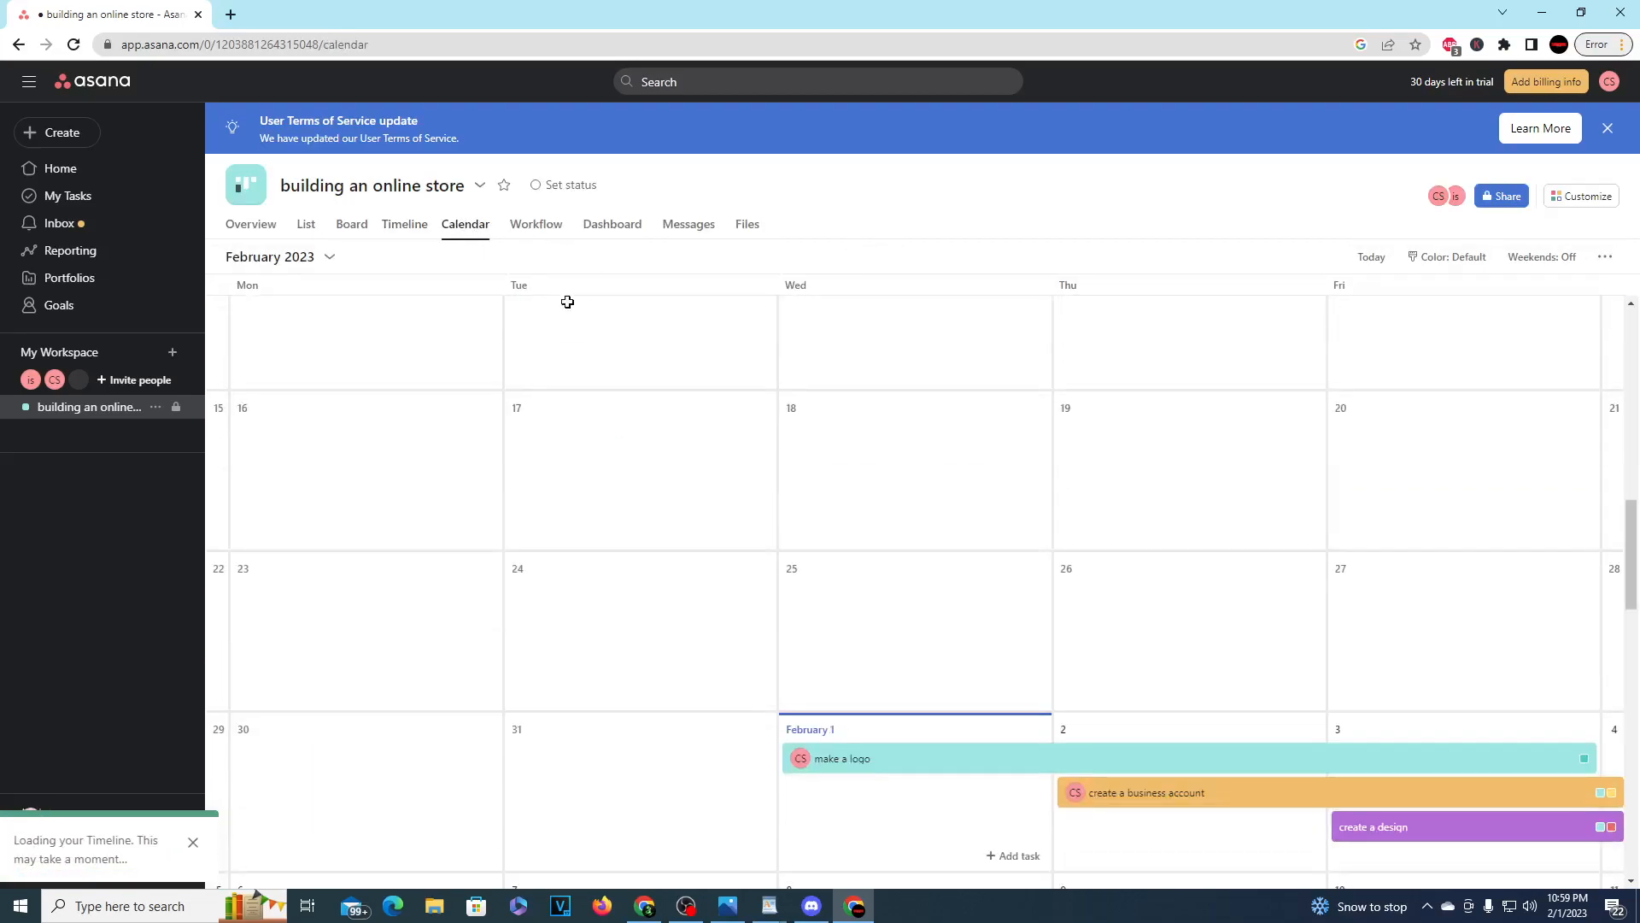
Step: Explore the project's Workflow builder, skipping the task intake setup and previewing the Assign task rule for the To do section
left_click(538, 225)
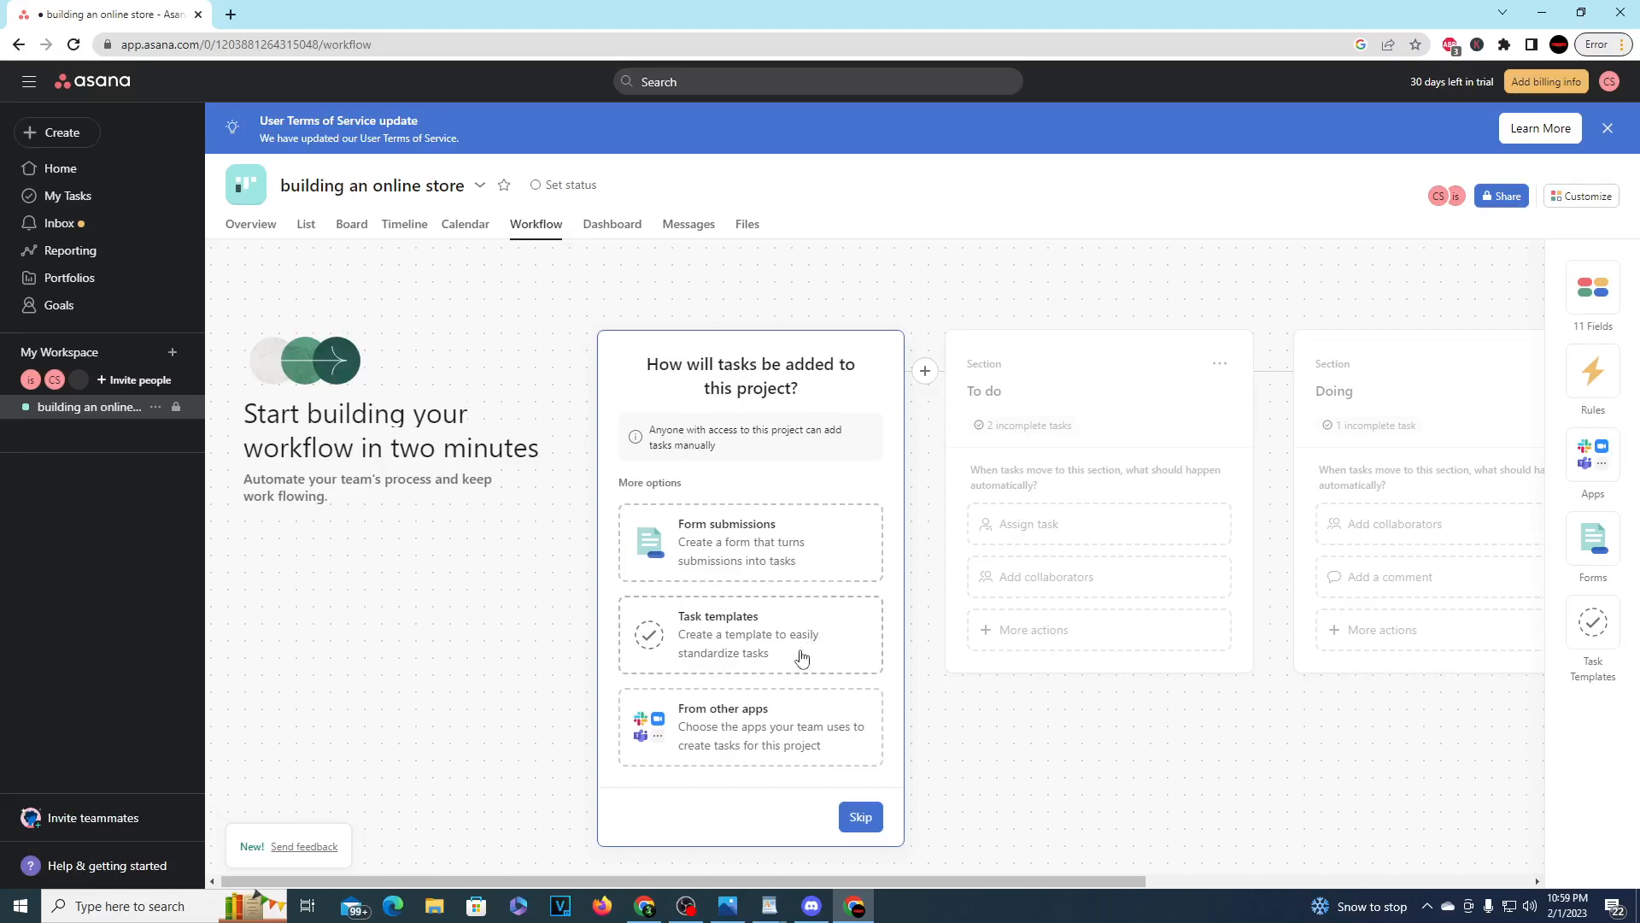
left_click(860, 817)
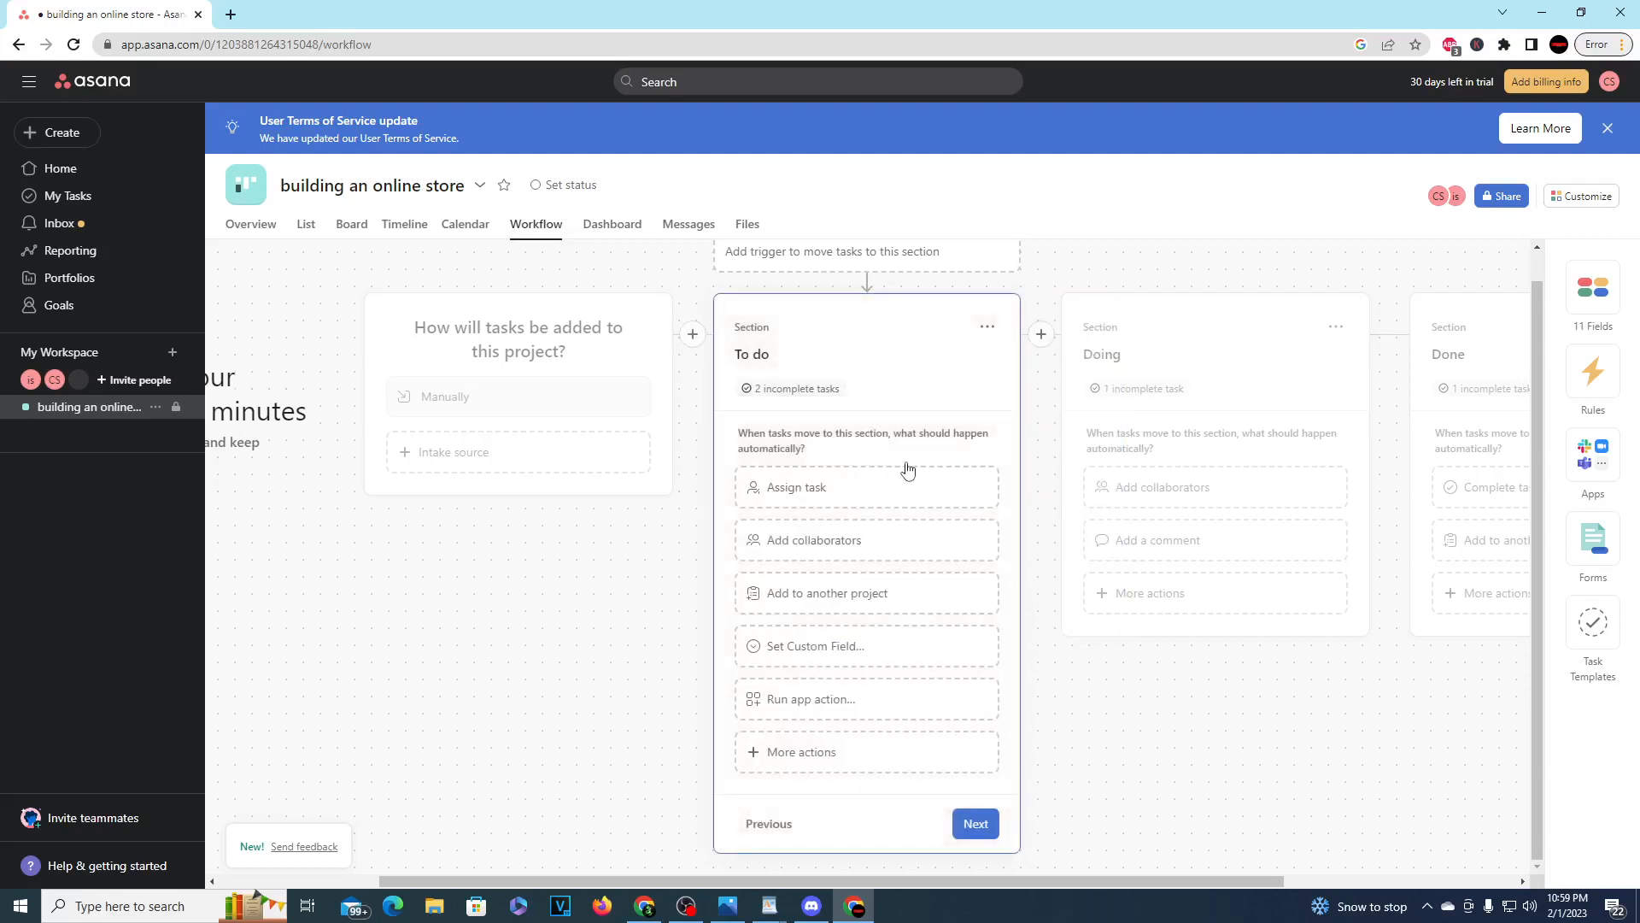
scroll(864, 438, "up", 1)
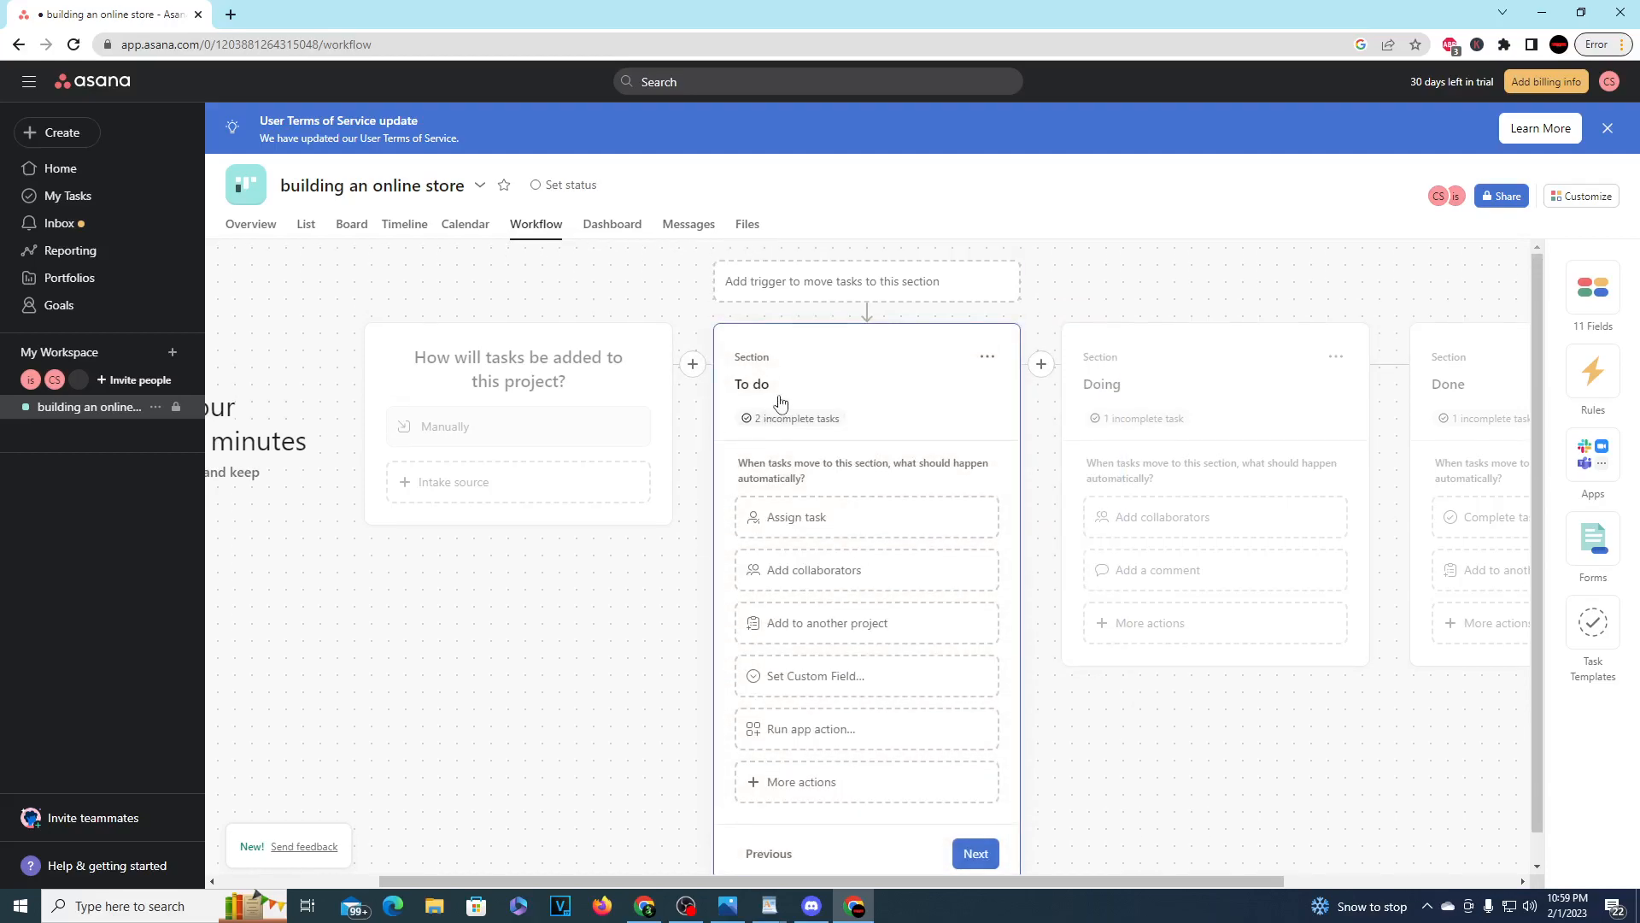
left_click(783, 530)
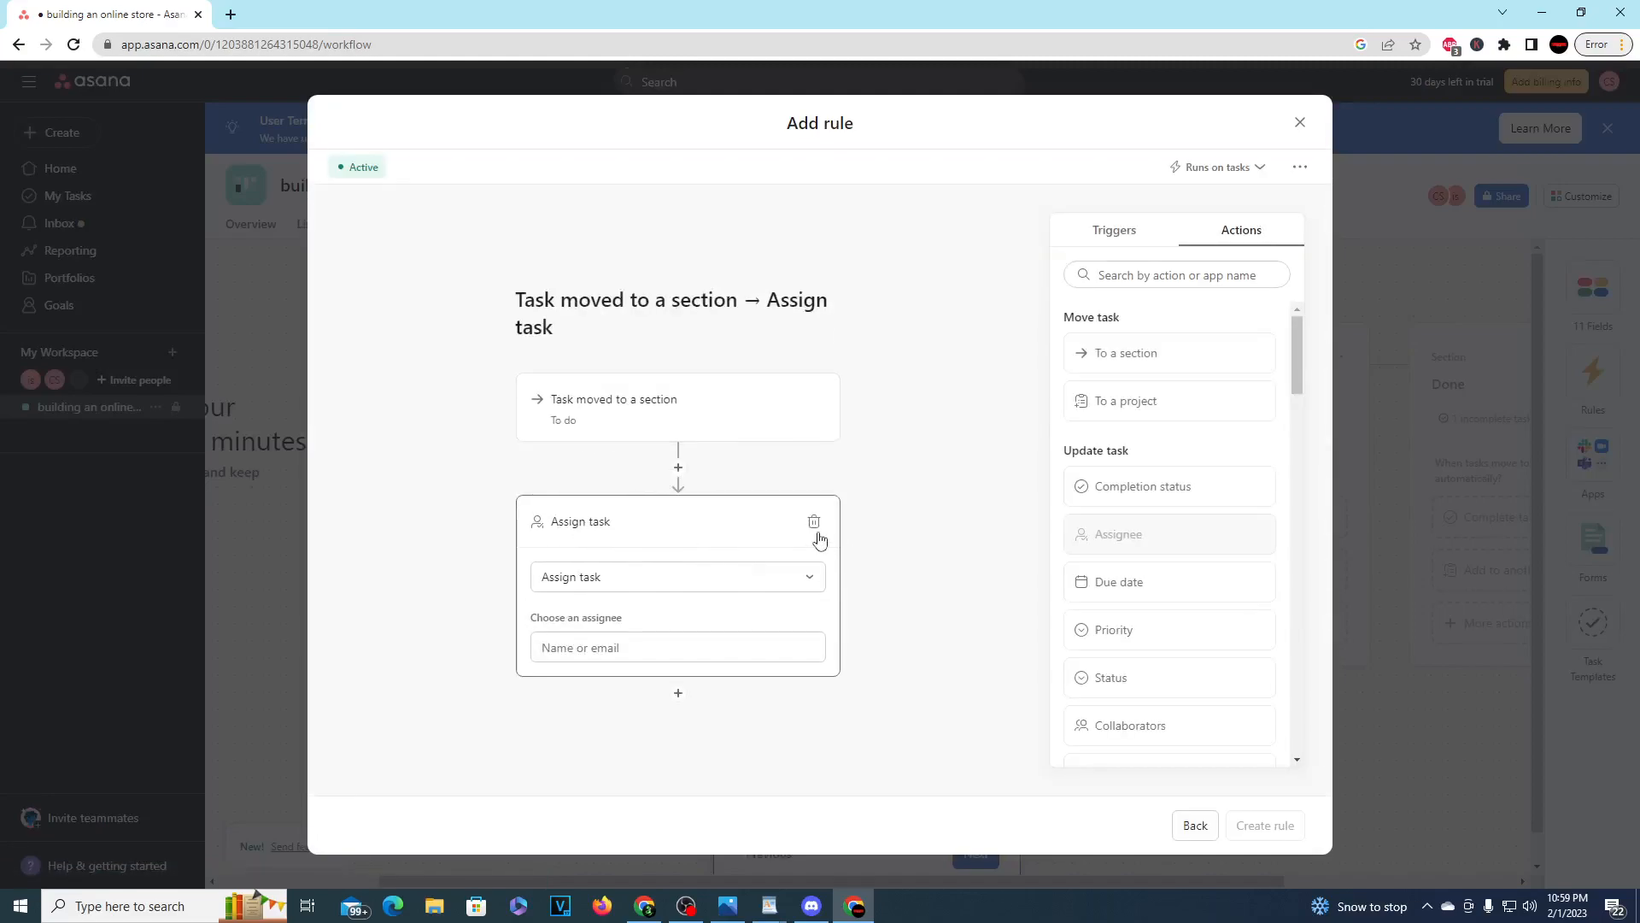
left_click(1301, 124)
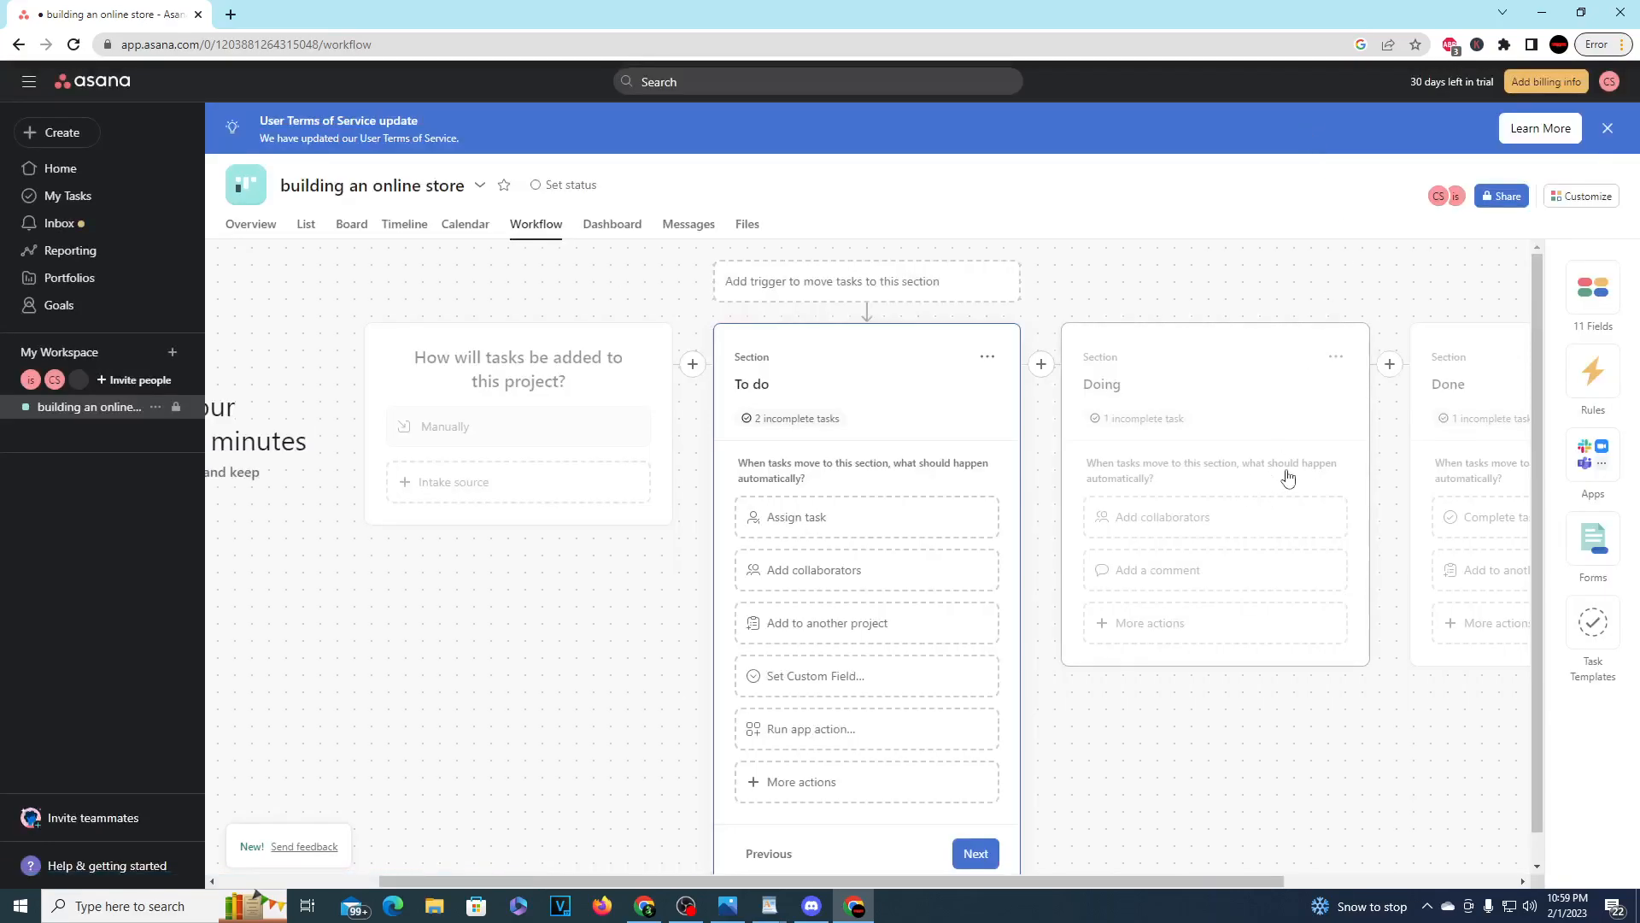
Step: Look through the workspace's Home, Inbox, Reporting and Portfolios pages
left_click(86, 170)
left_click(103, 227)
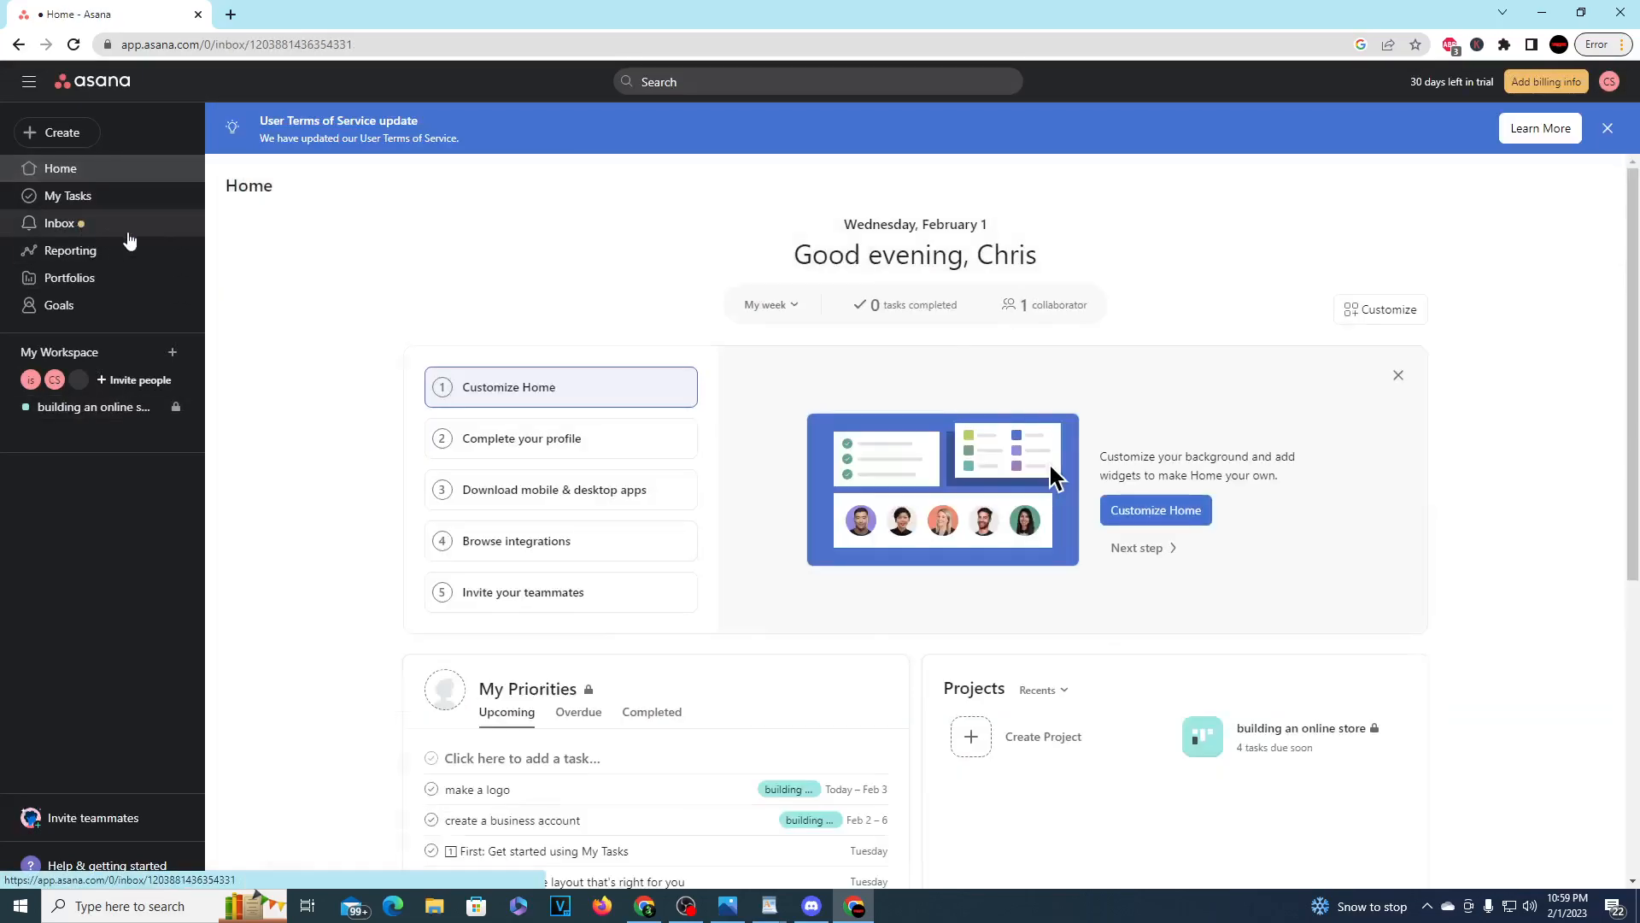
left_click(147, 259)
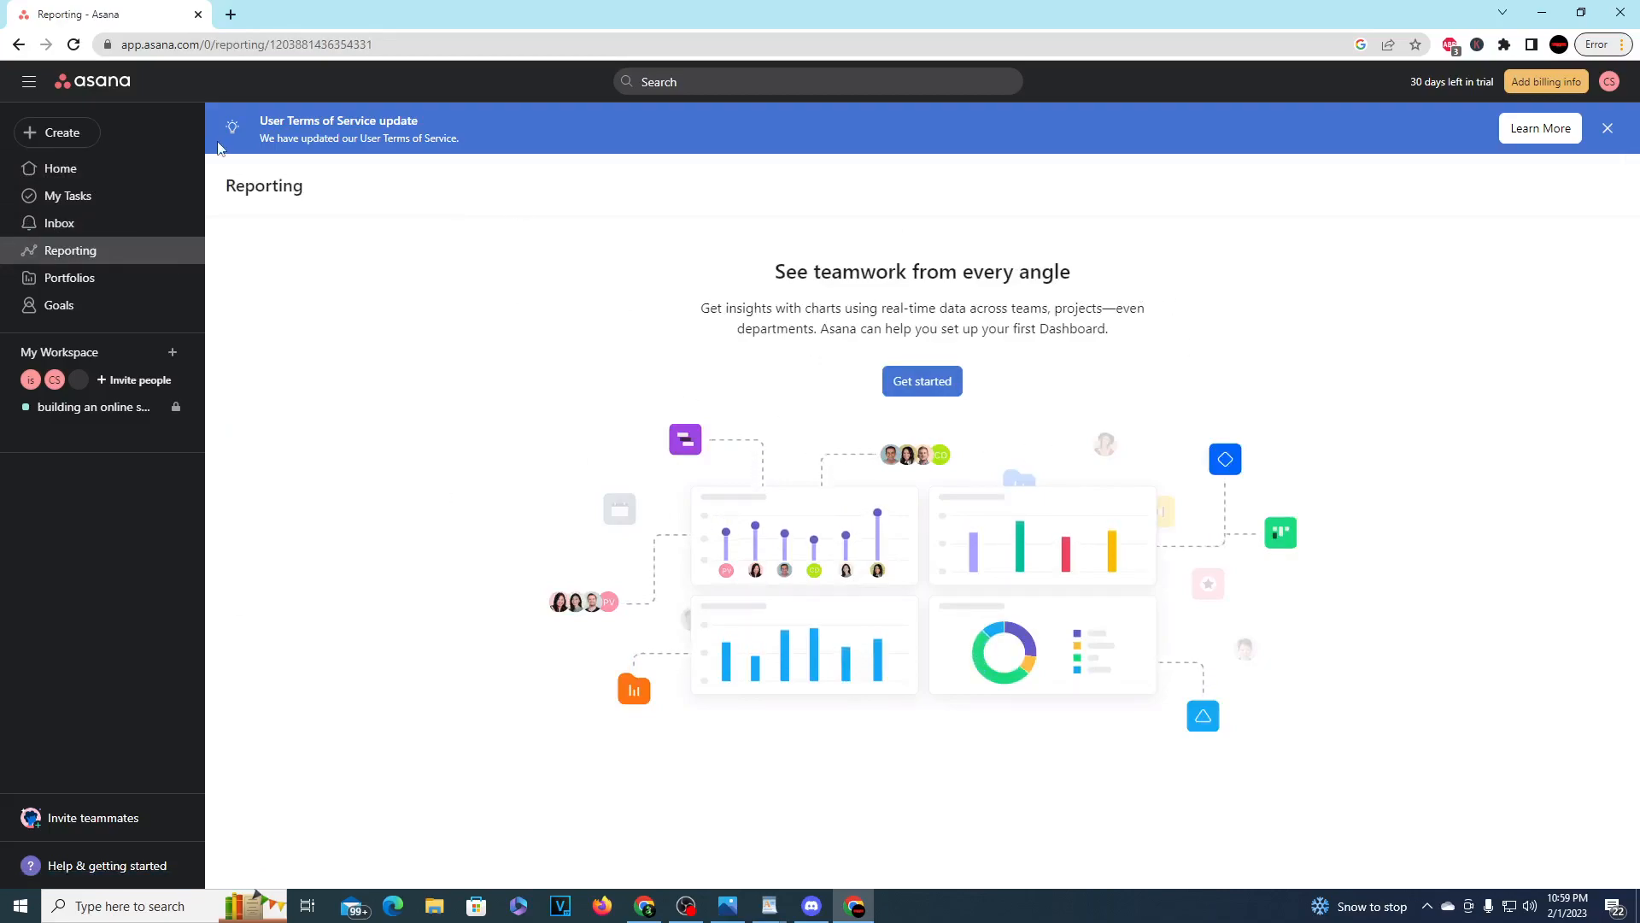
left_click_drag(236, 187, 338, 201)
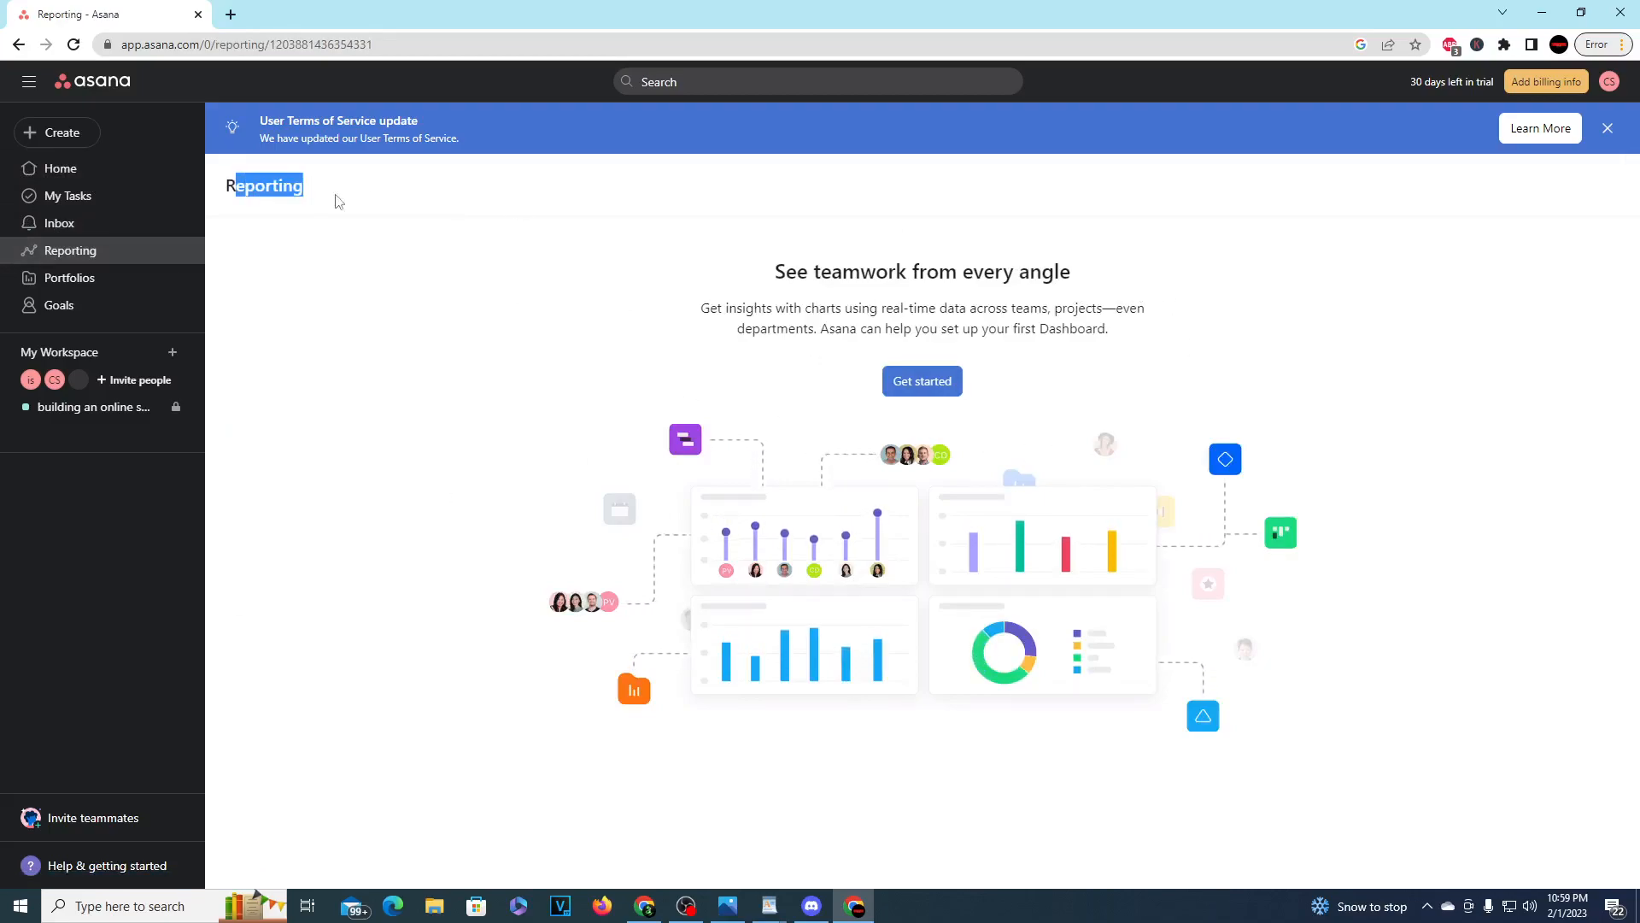
left_click(124, 280)
left_click_drag(886, 246, 1160, 302)
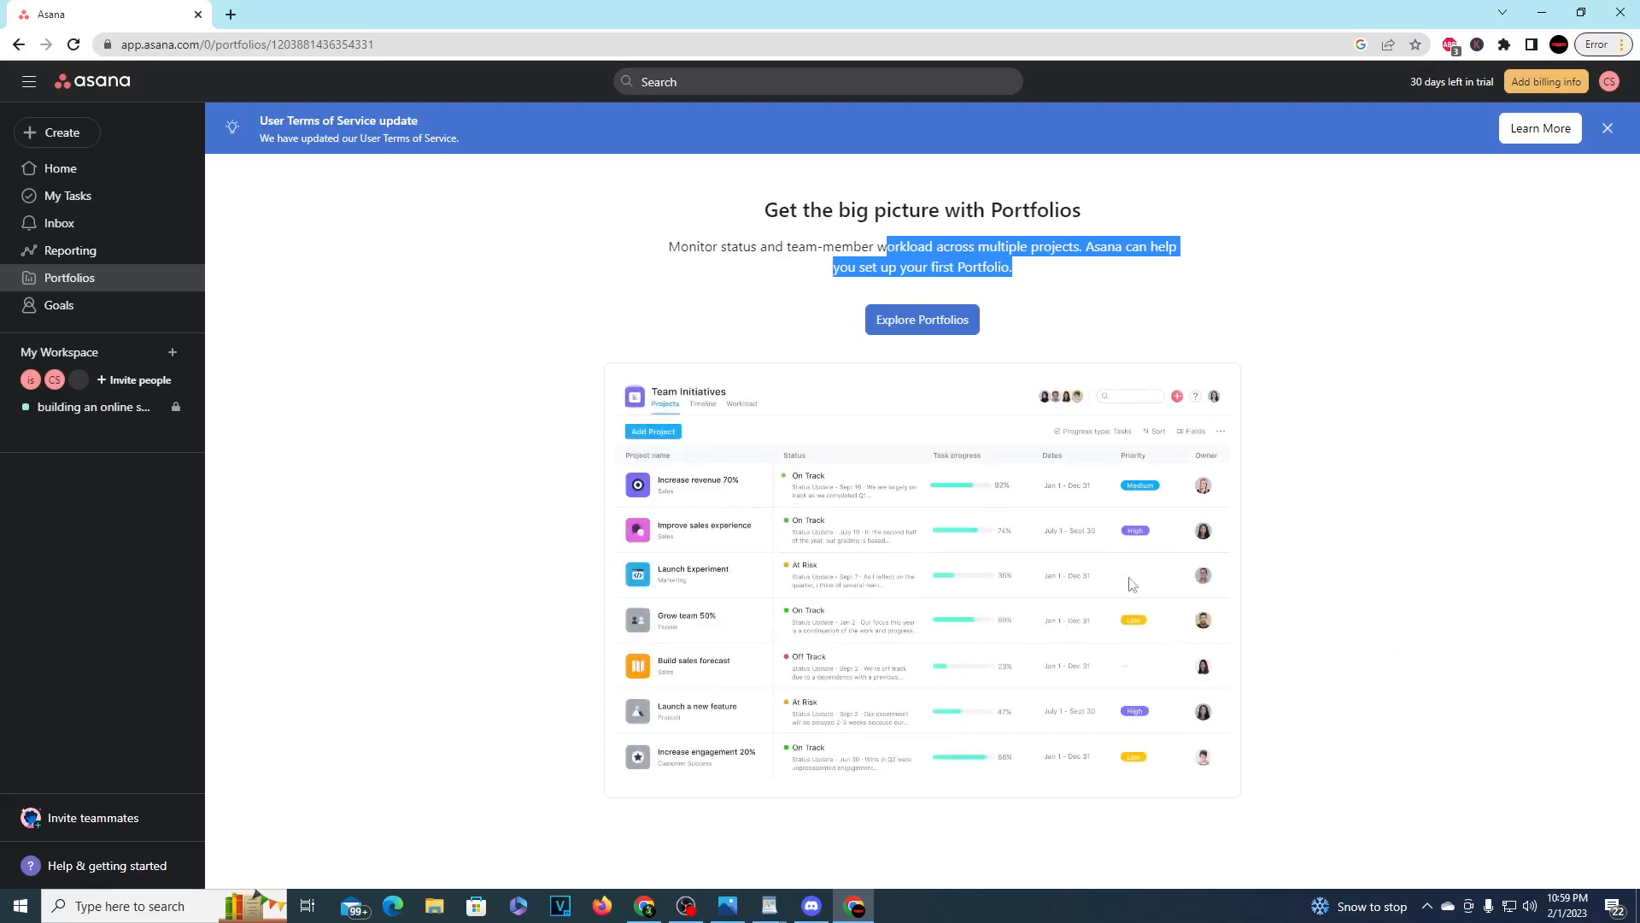
Step: Start a new company goal for the workspace titled "finish website and reach 20k in sales"
left_click(94, 313)
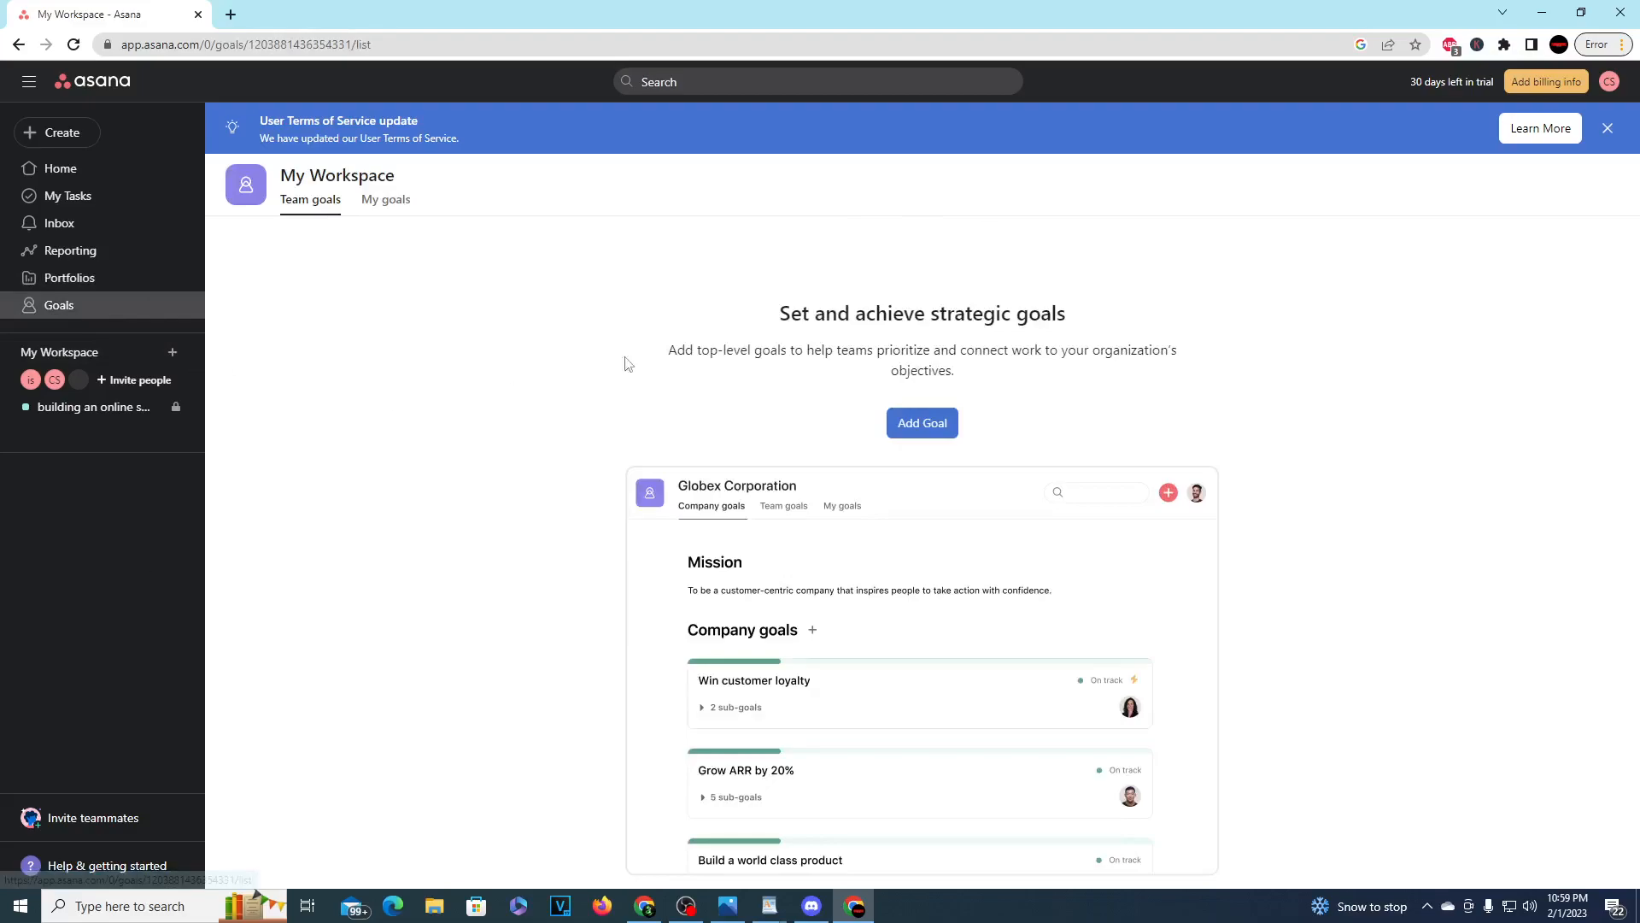
left_click(928, 424)
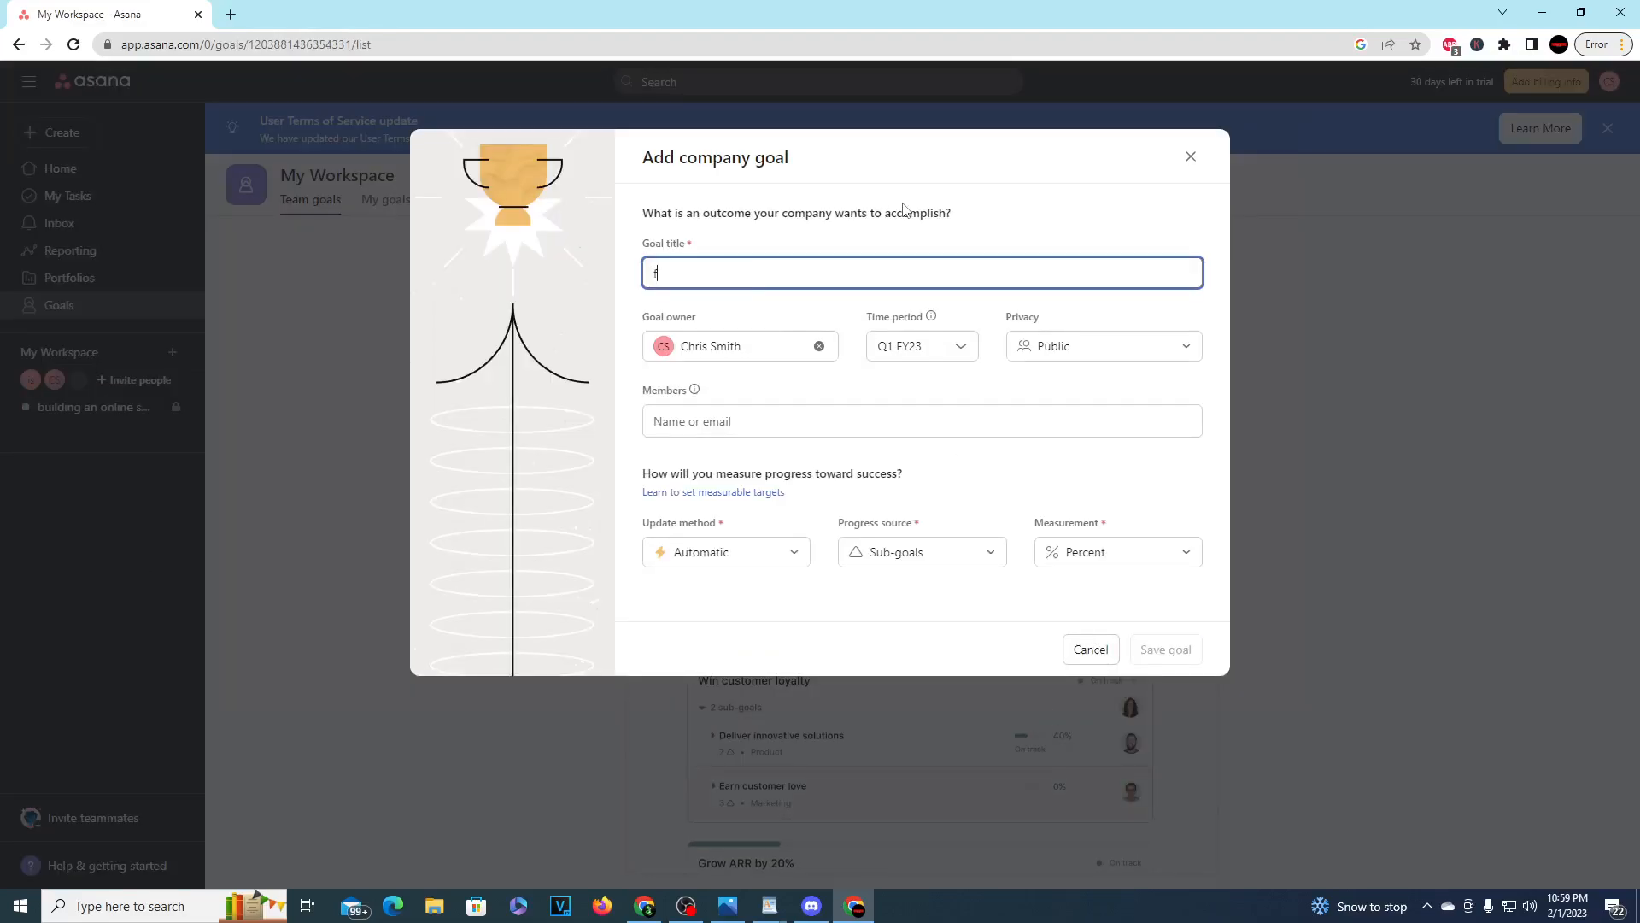
type("finsh ")
type("ish")
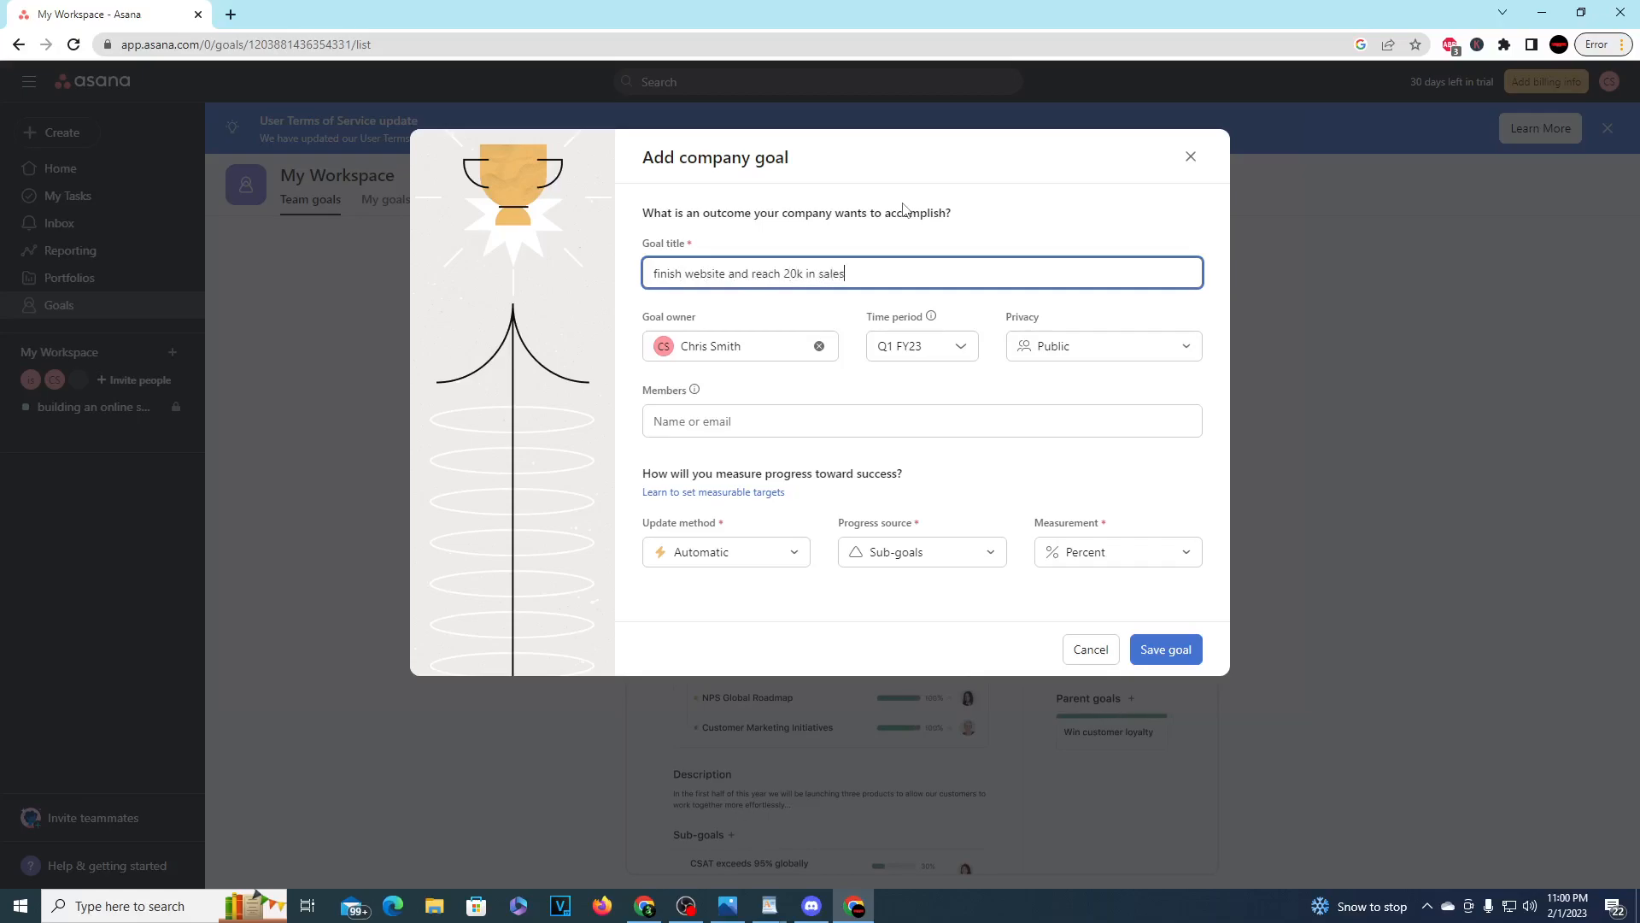
Step: Review the goal's privacy, update method and measurement options, keep Public, Automatic and Percent, and save the goal
left_click(1022, 348)
left_click(1019, 398)
left_click(926, 420)
left_click(579, 491)
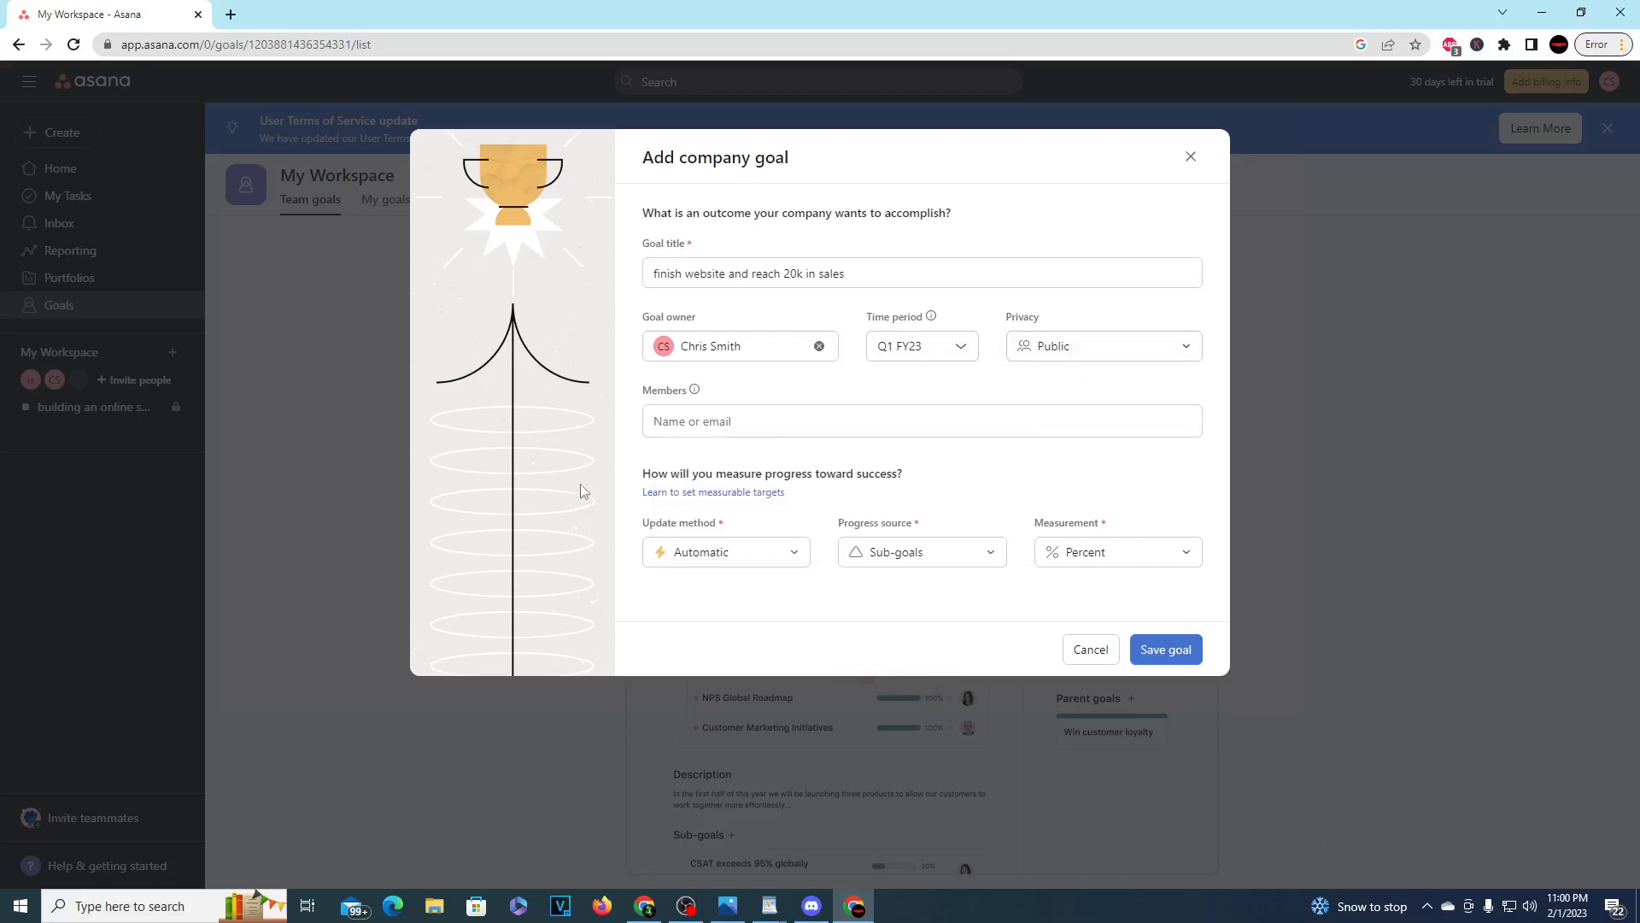
left_click(773, 553)
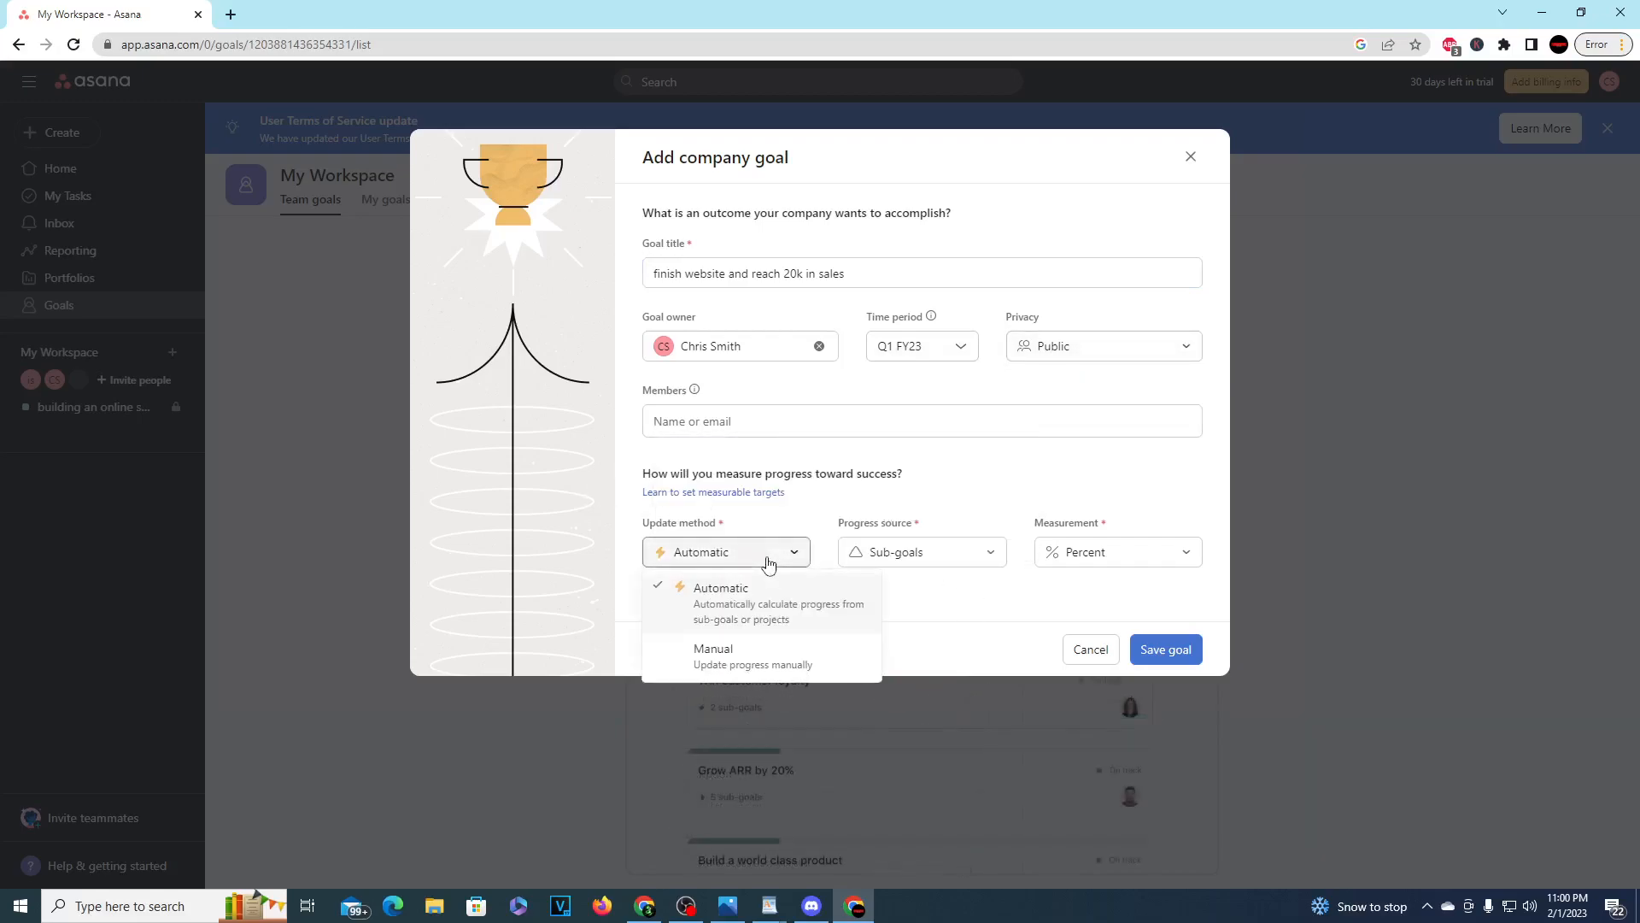
left_click(936, 616)
left_click(1179, 551)
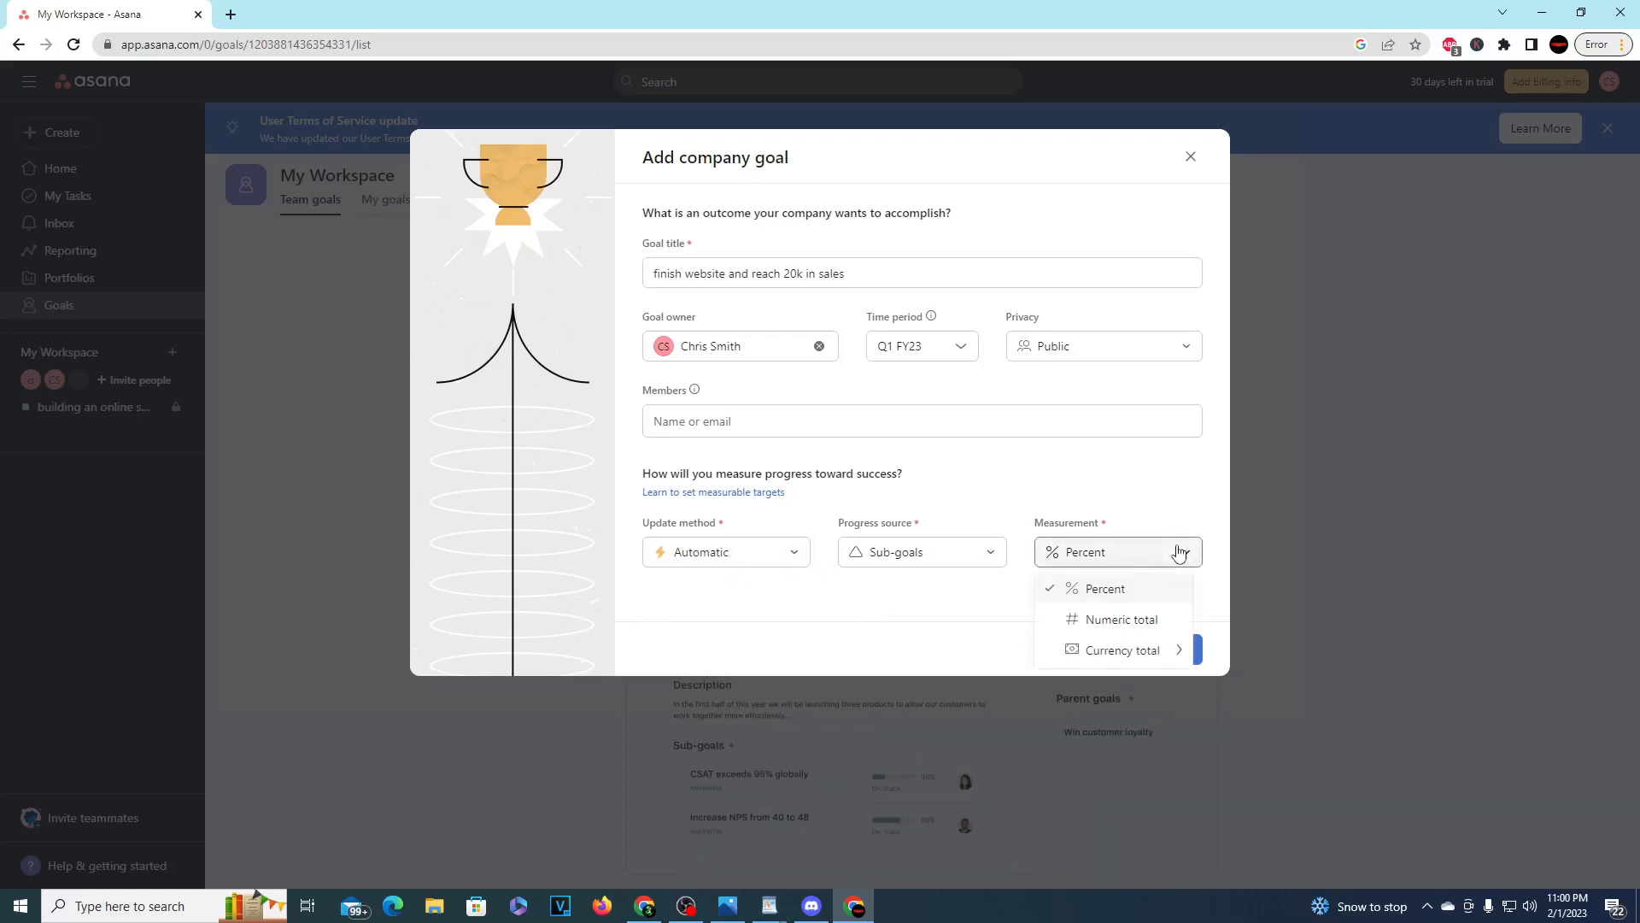
left_click(1009, 626)
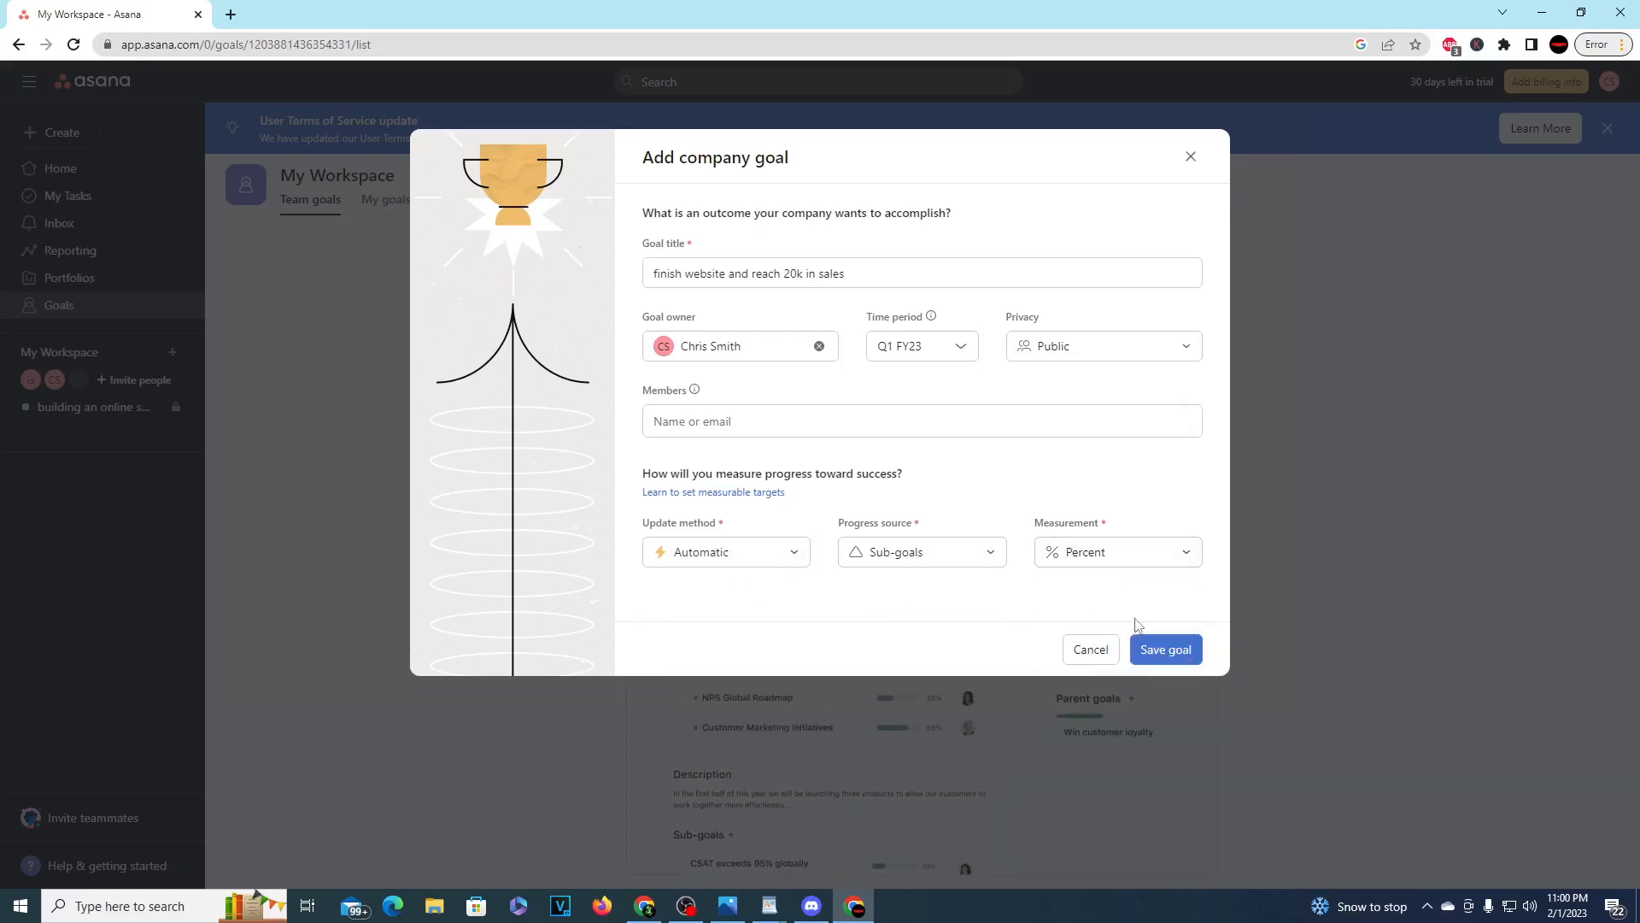
left_click(1164, 650)
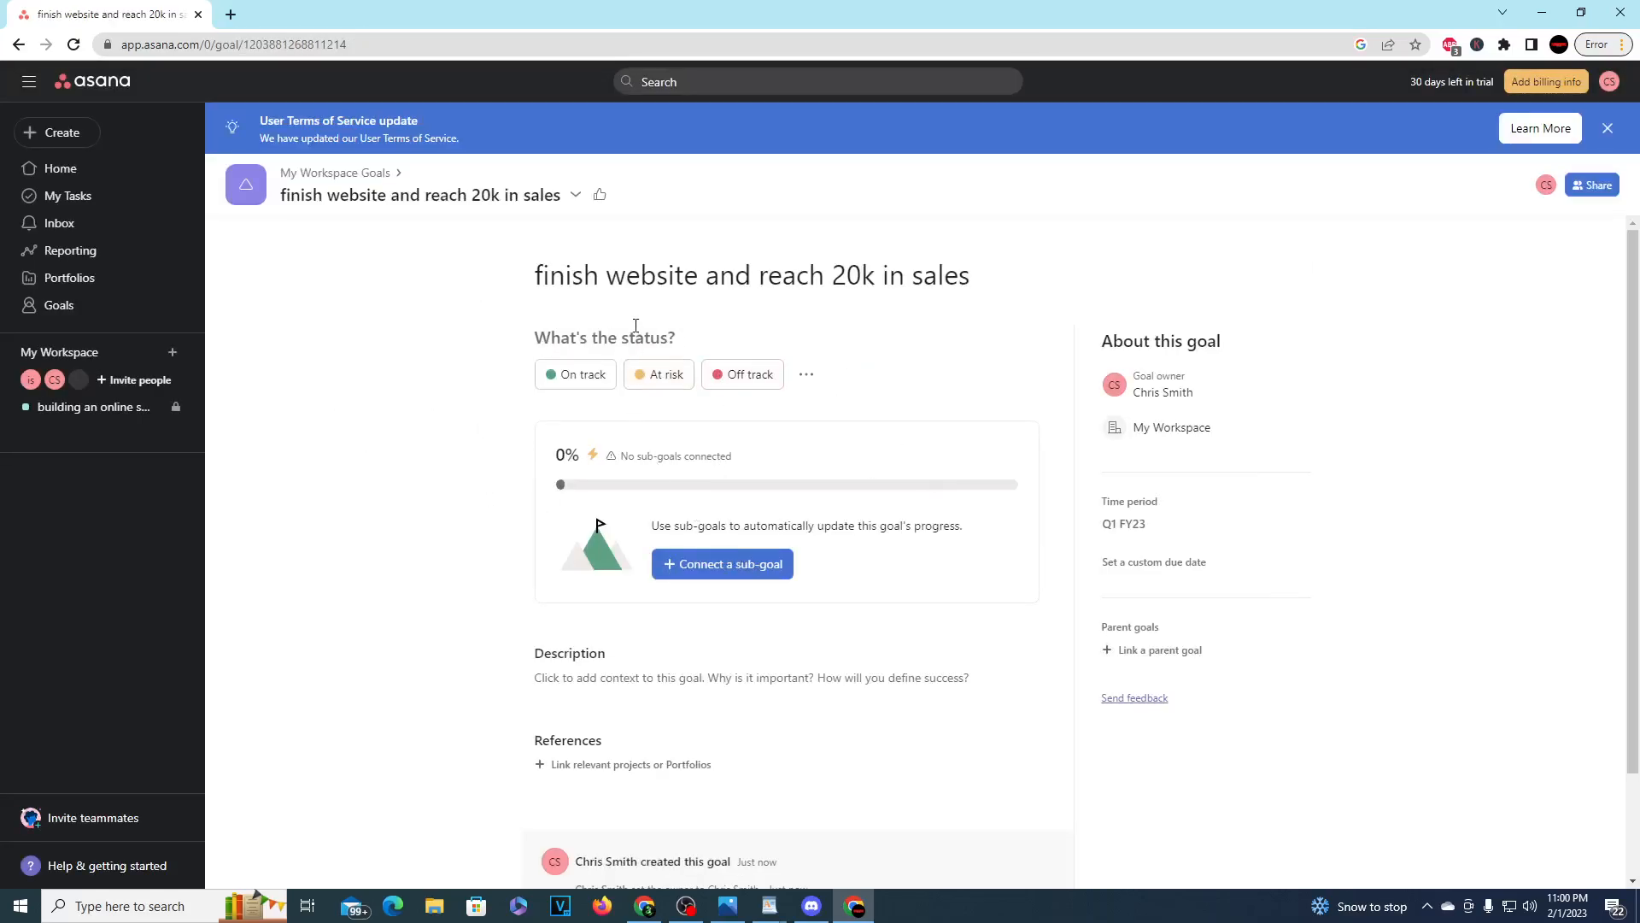
Step: Start an On track status update for the goal and look through its Summary, What we've accomplished, What's blocked and Next steps sections
left_click(579, 380)
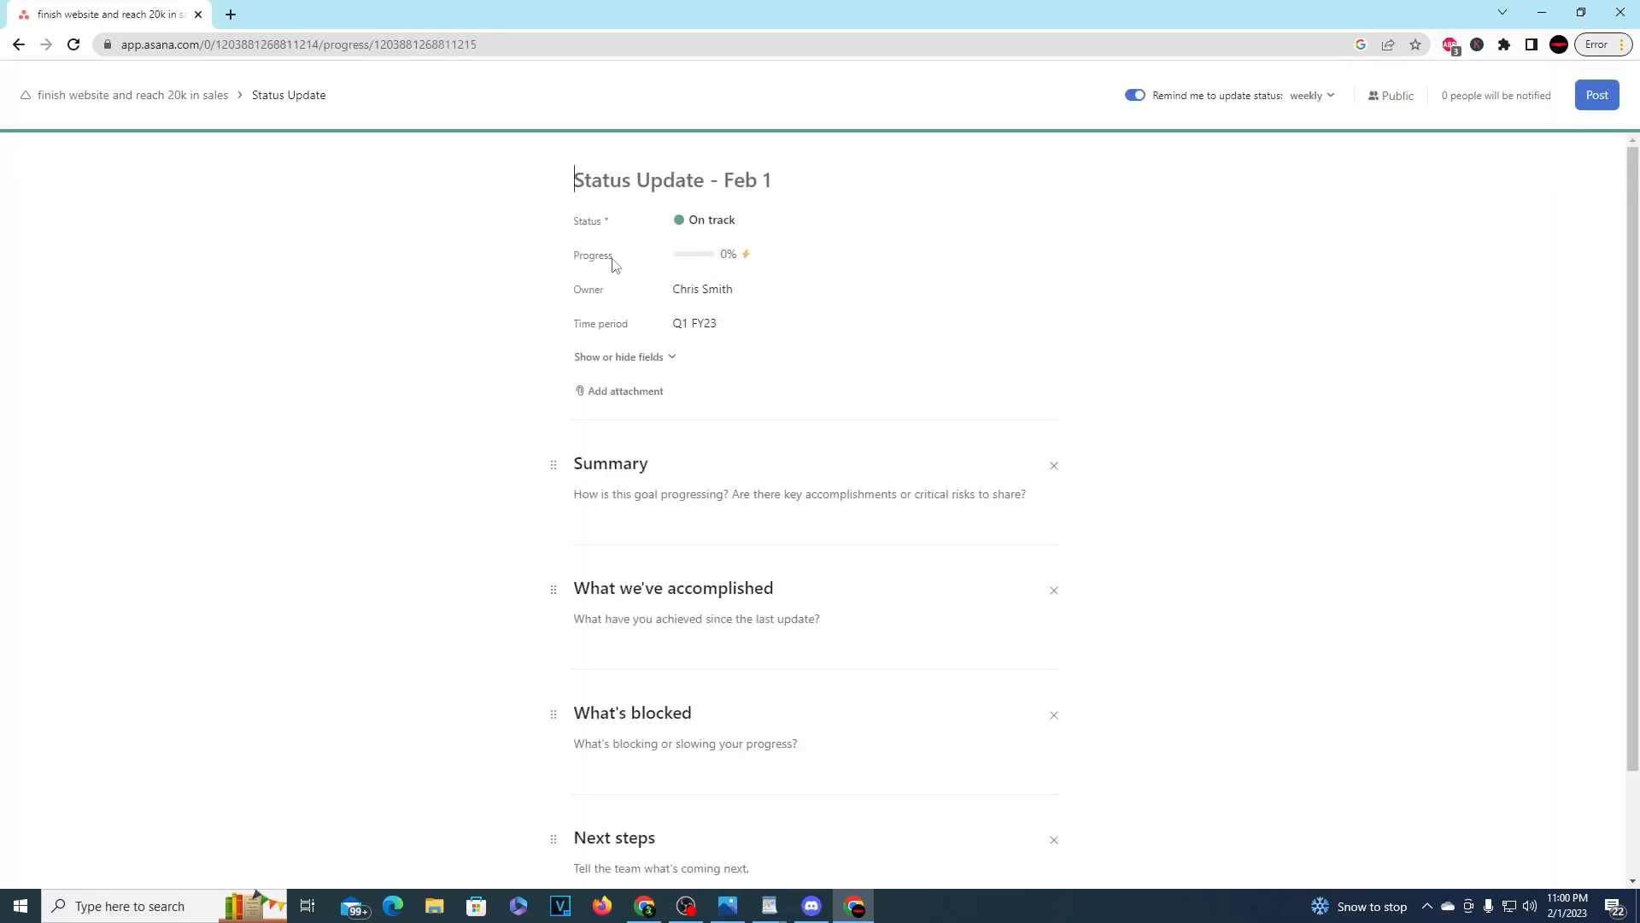
scroll(784, 285, "down", 2)
scroll(768, 304, "up", 2)
scroll(666, 444, "down", 1)
left_click(674, 409)
left_click(696, 492)
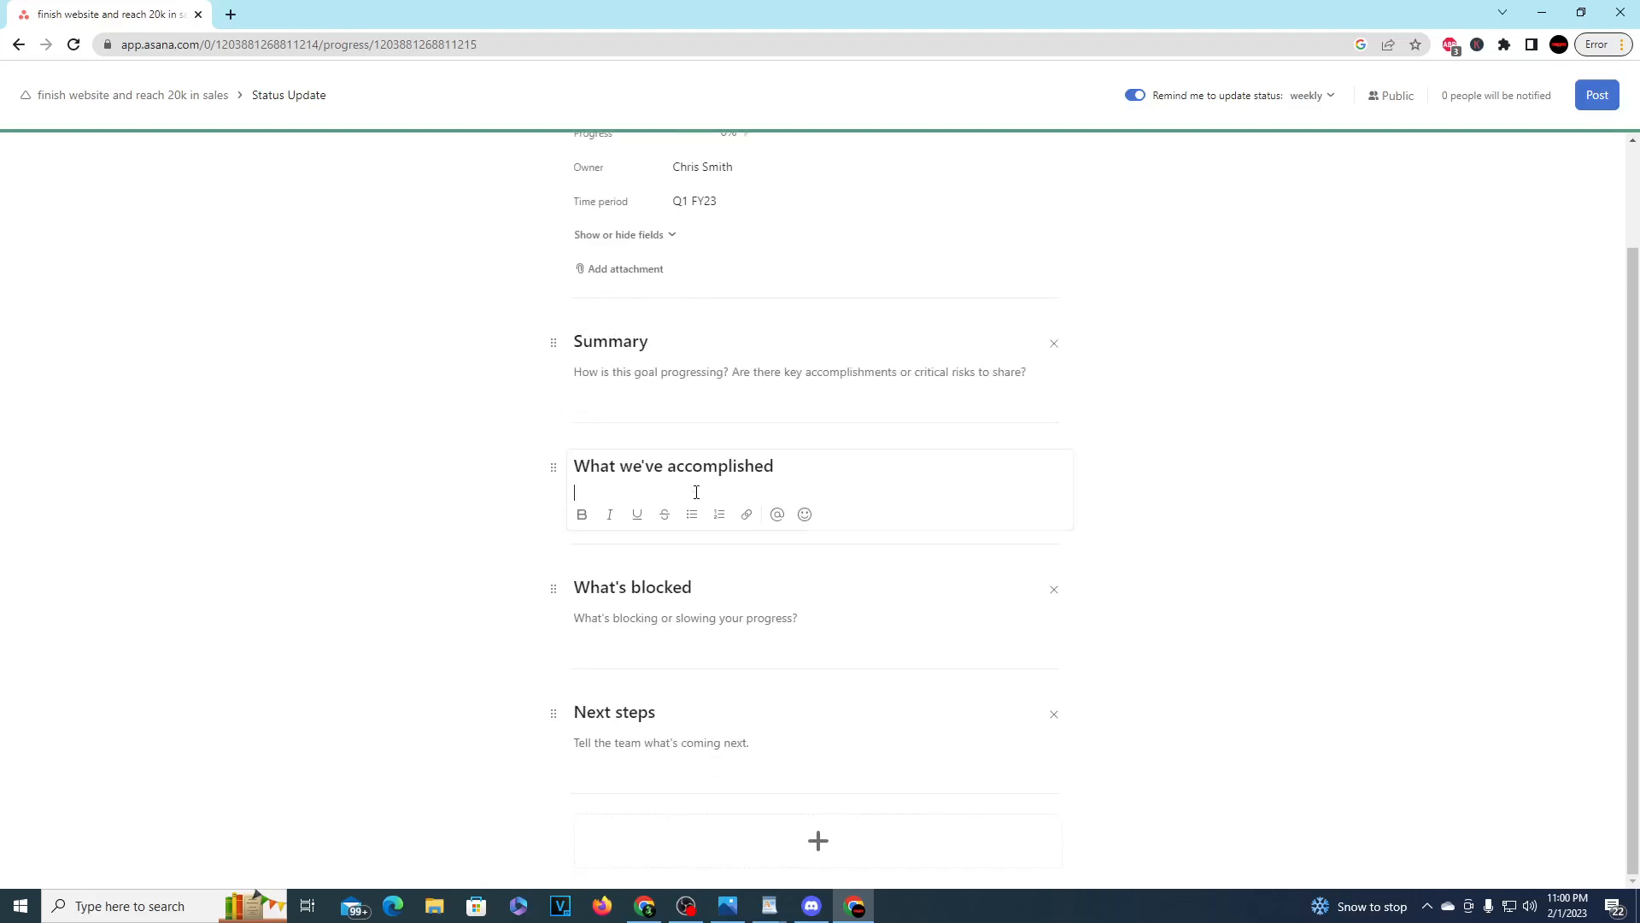
left_click(829, 651)
left_click(835, 732)
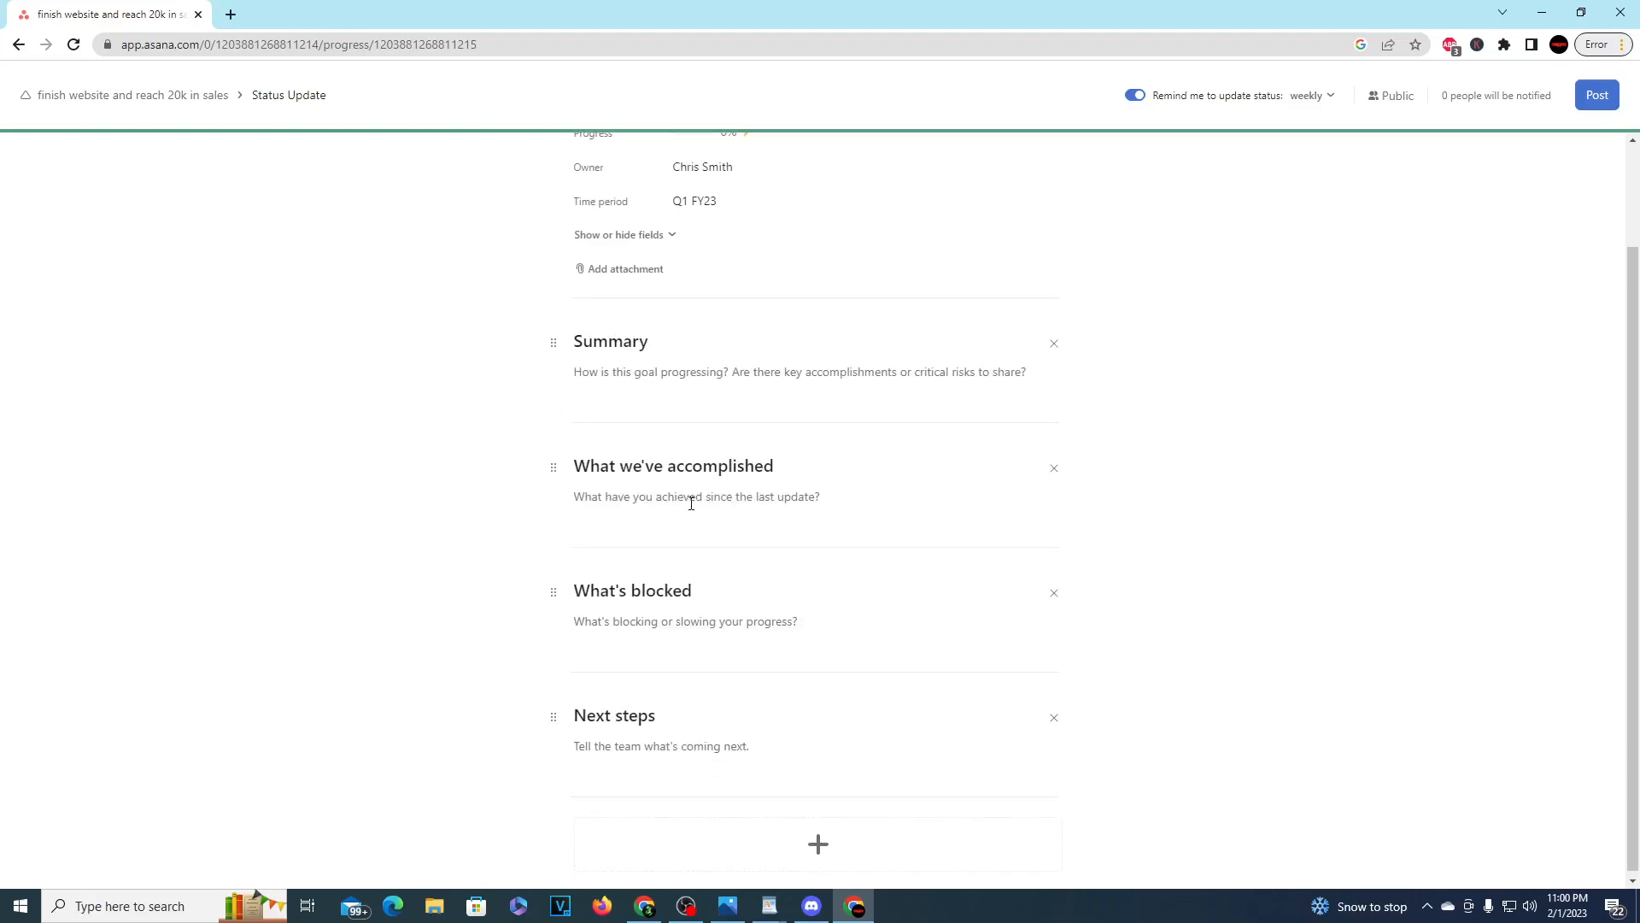
left_click(667, 371)
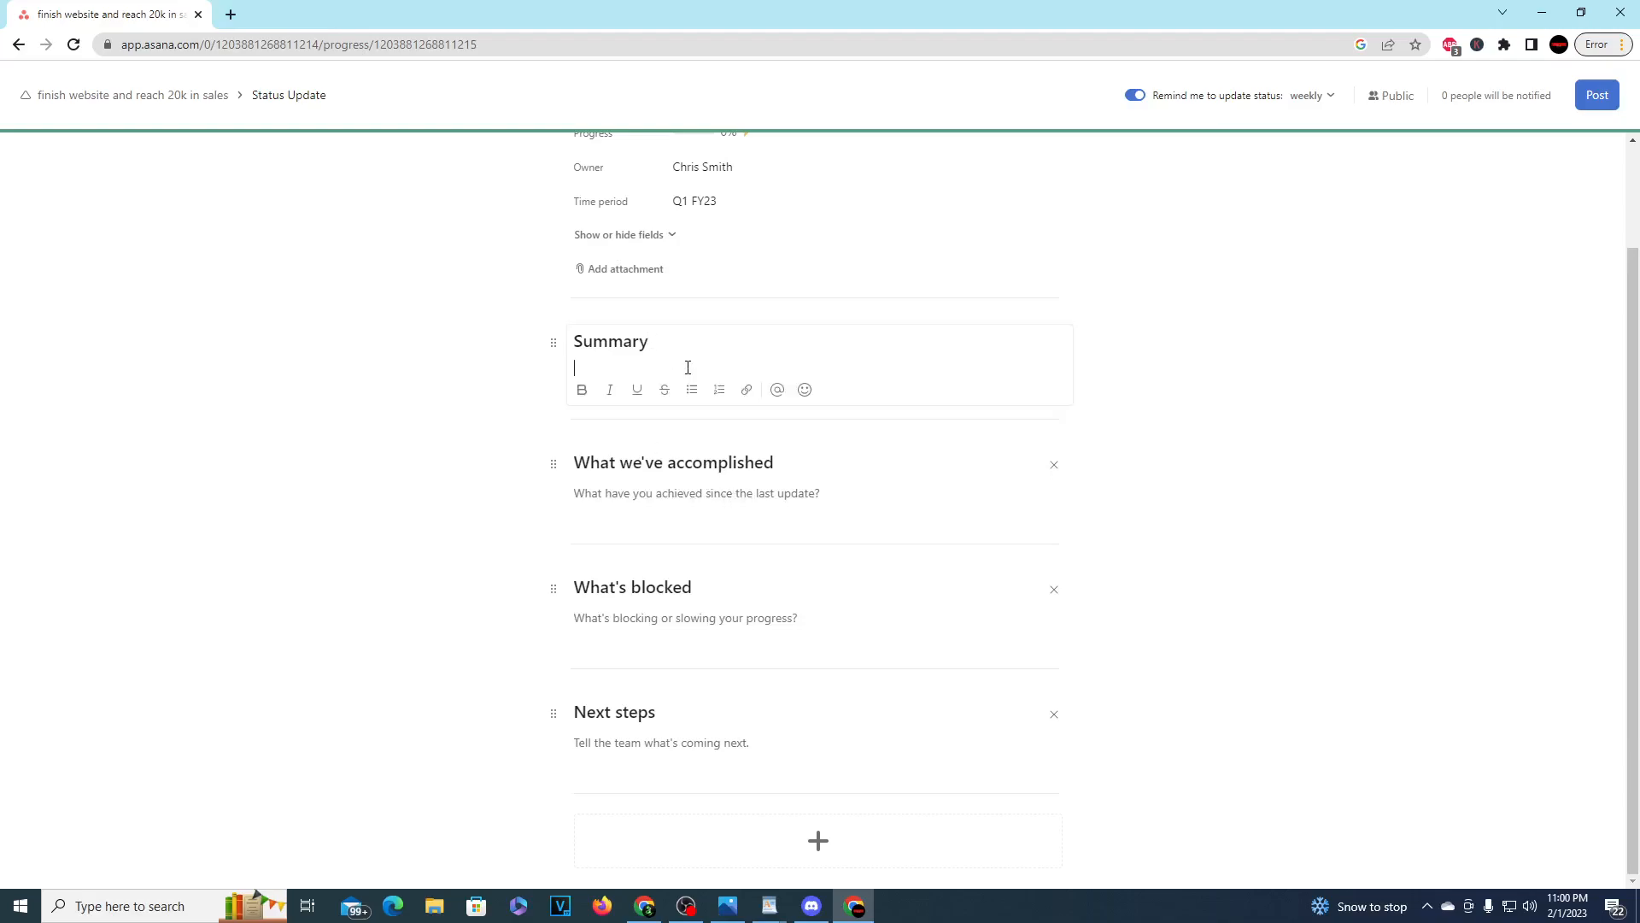
scroll(772, 489, "up", 2)
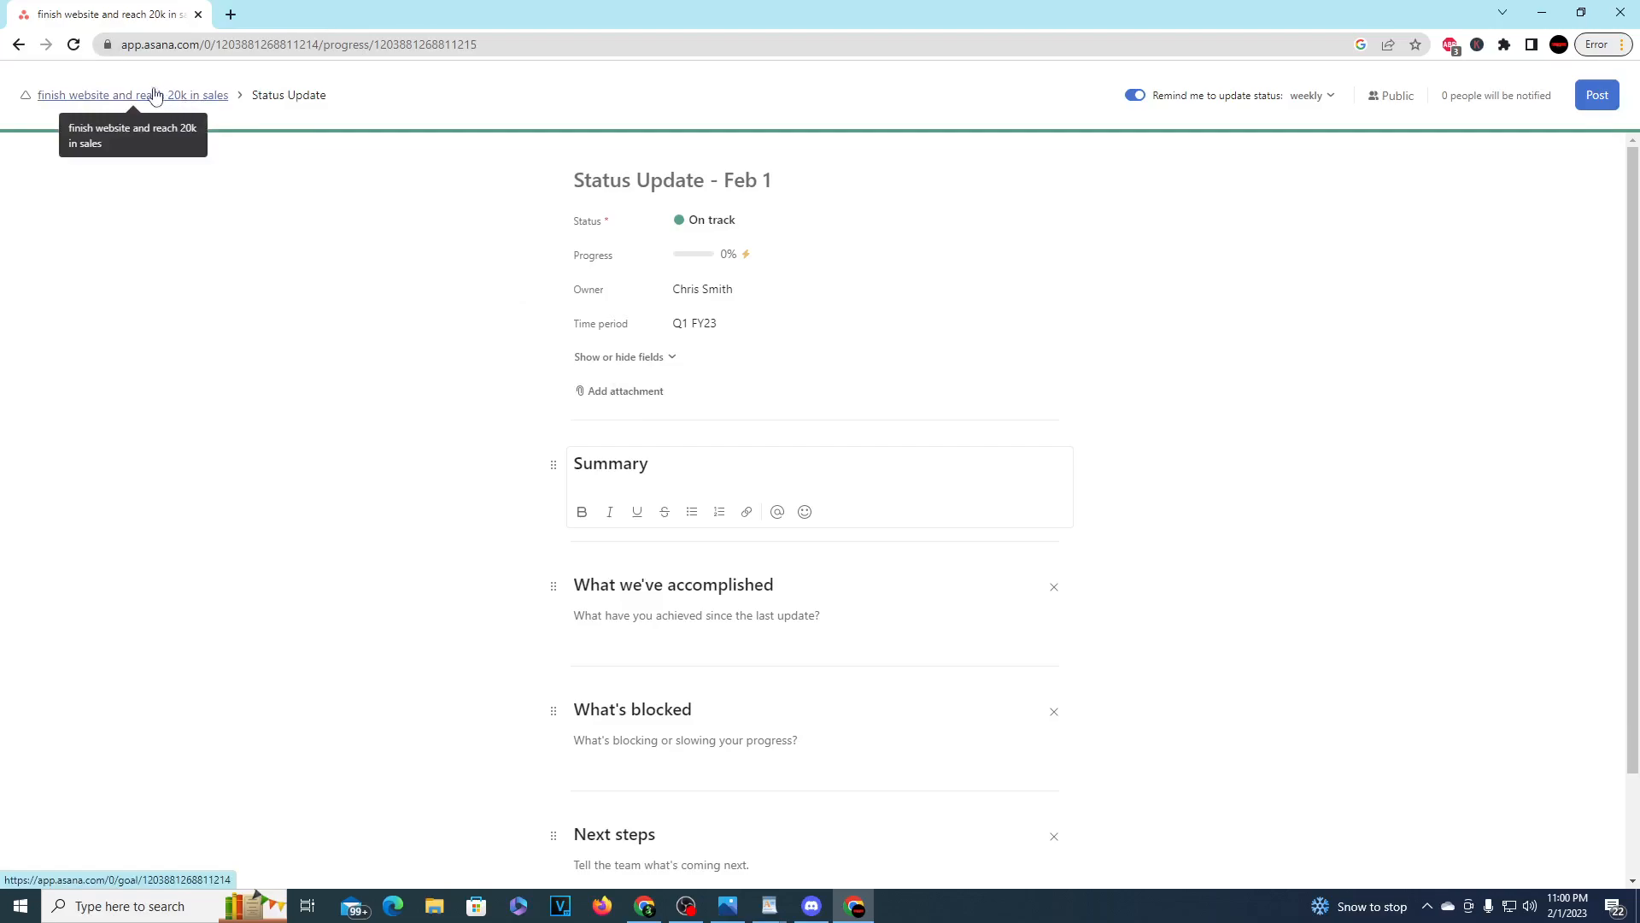
Step: Review how often reminders to update the goal's status can be sent, keeping the weekly frequency
left_click_drag(1219, 96, 1284, 99)
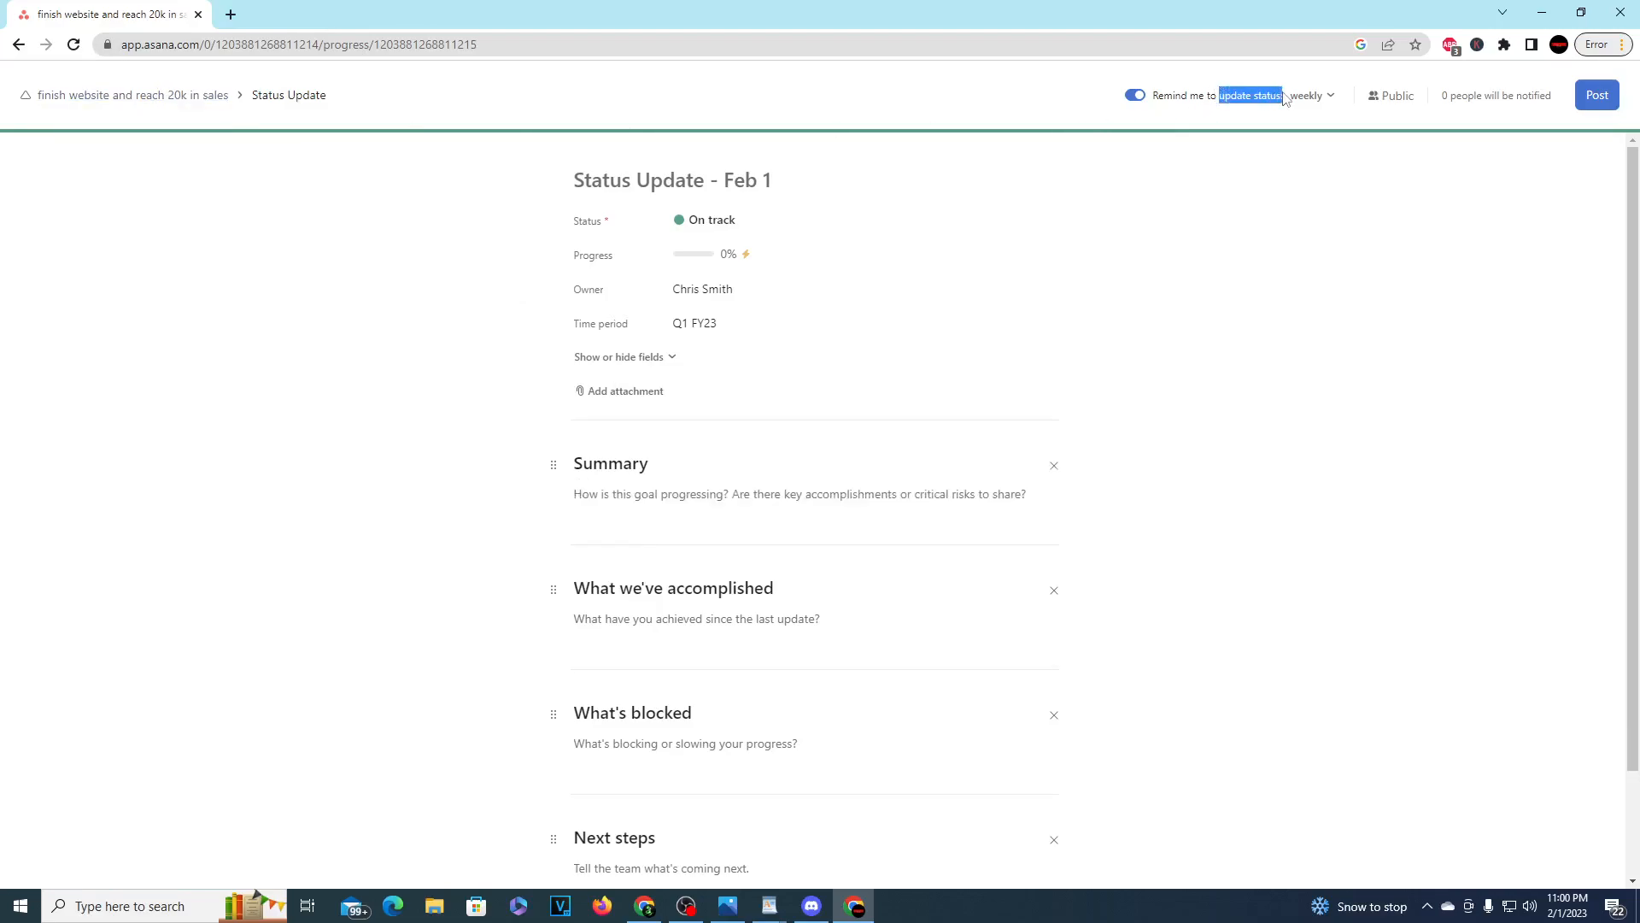
left_click(1307, 96)
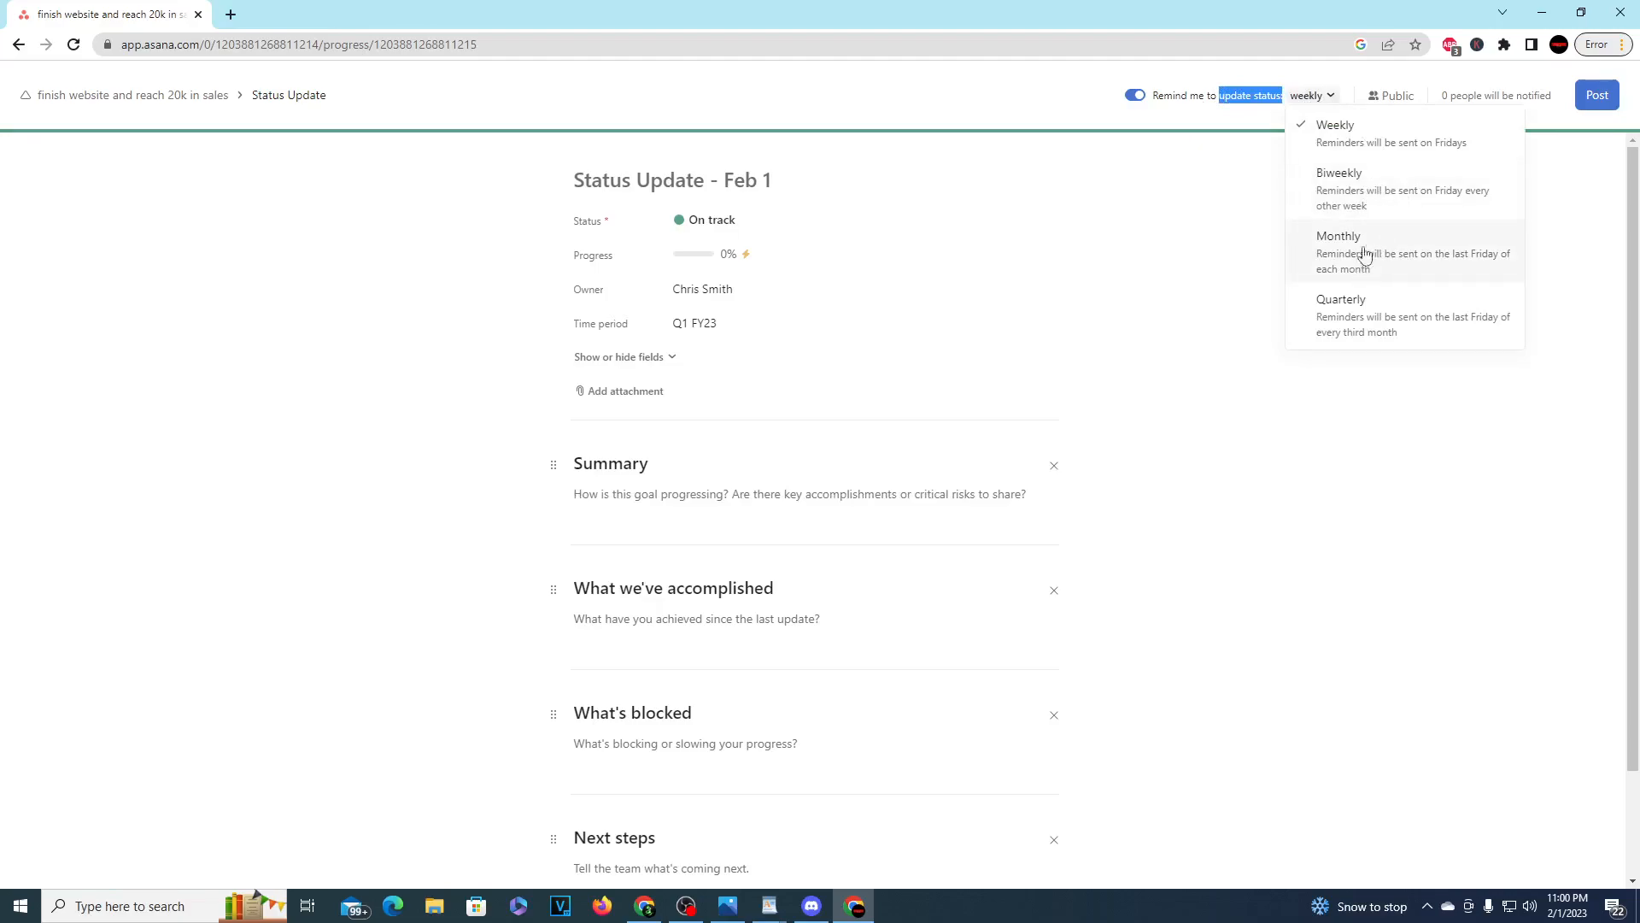
left_click(1102, 293)
left_click_drag(1209, 101, 1284, 103)
Step: Fill in the status update's Summary with "This week we worked on setting everything up"
scroll(609, 358, "down", 2)
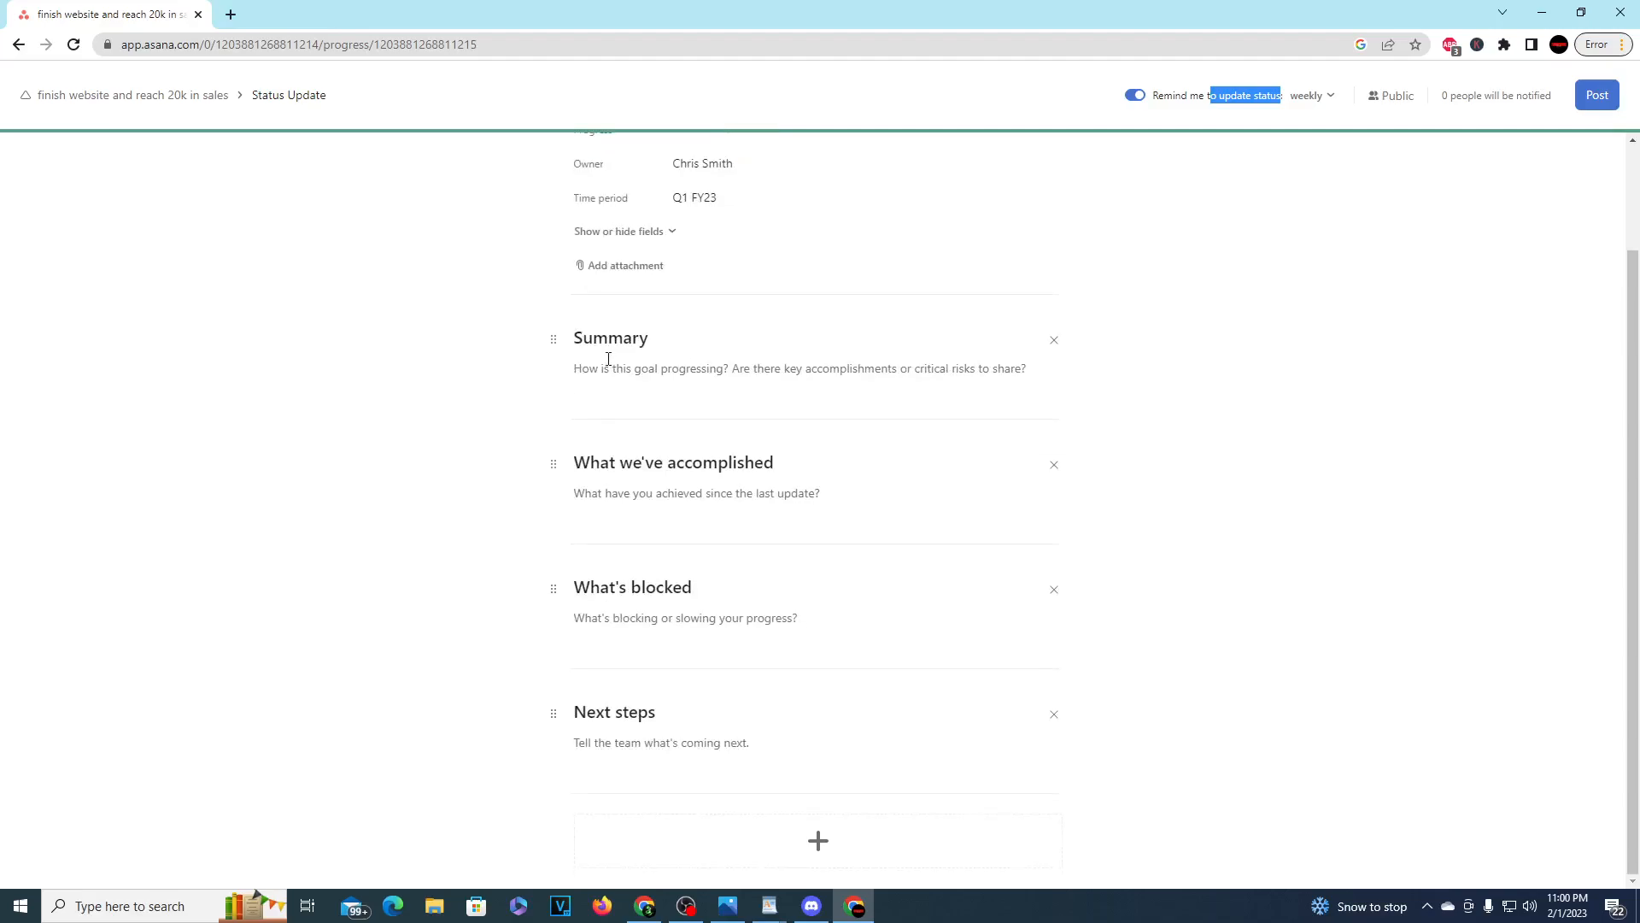
left_click(673, 371)
type("W")
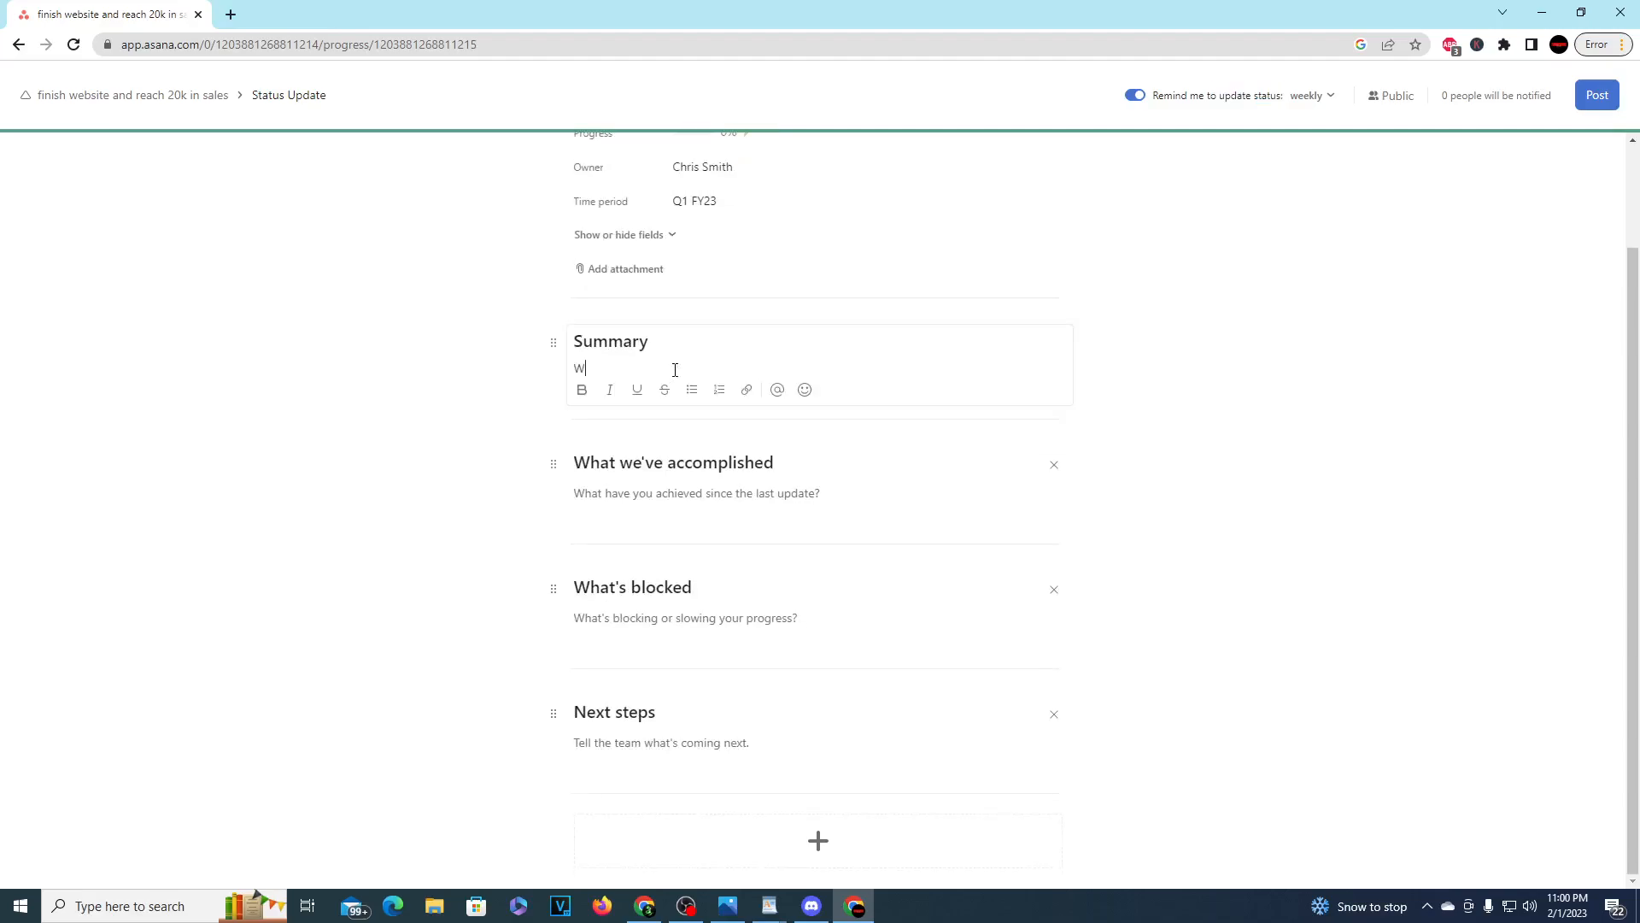
key("BackSpace")
type("TOda")
type("This week we wor")
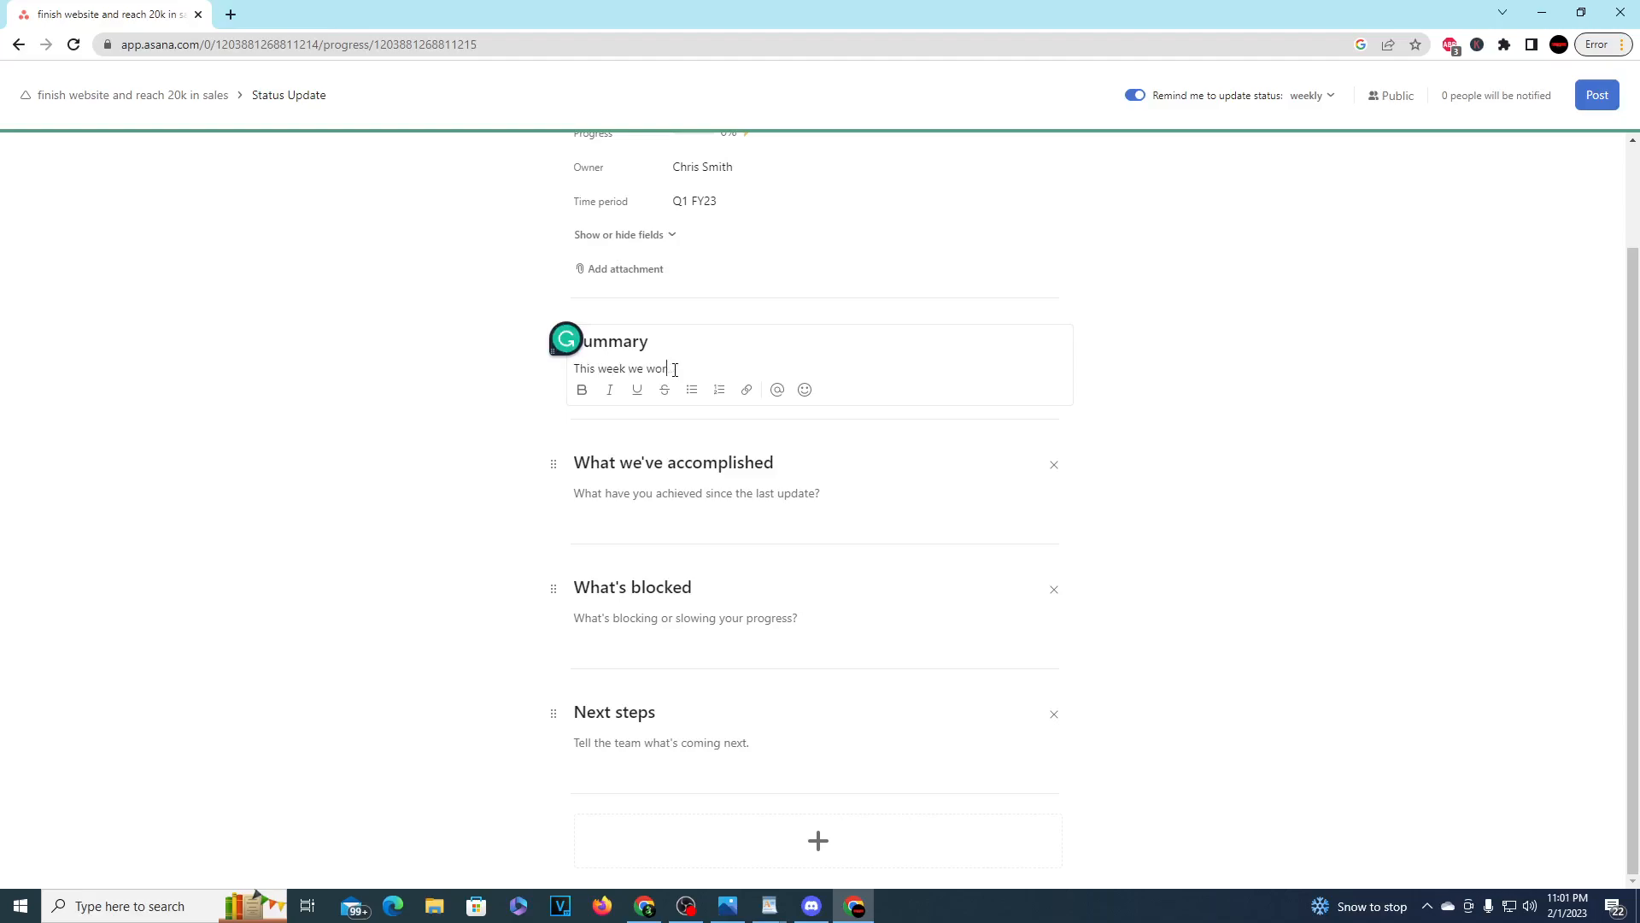
type("ng everything up")
Step: Enter "We set up a basic design" under What we've accomplished, leave the remaining sections empty, and post the status update
left_click(727, 464)
type("We set")
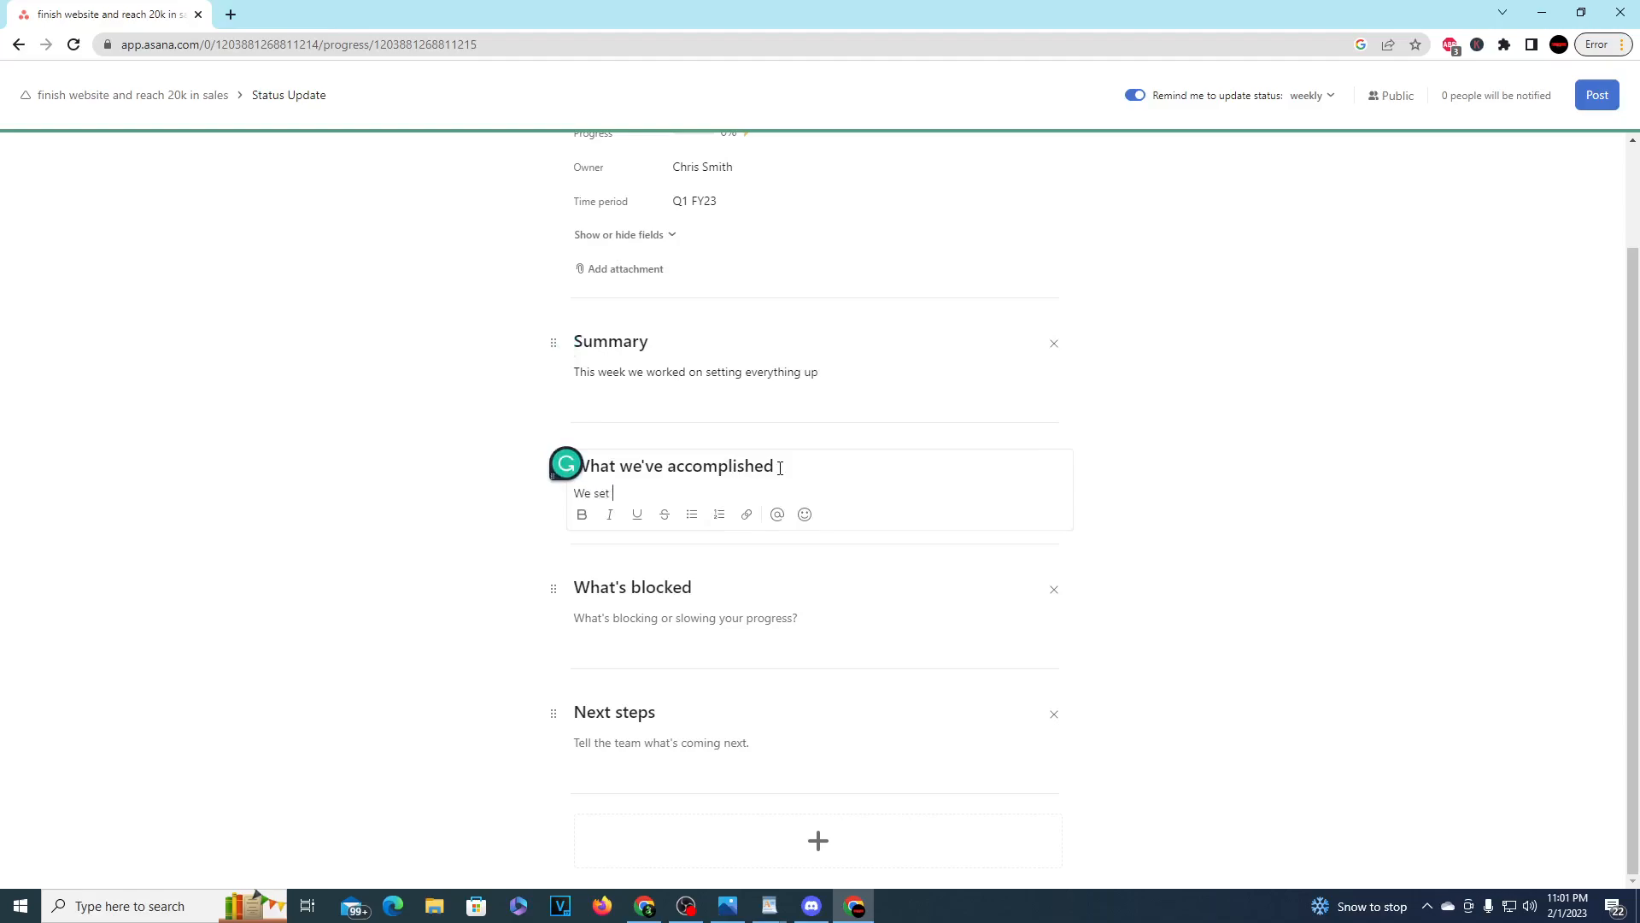
type(" up a basic design")
left_click(652, 644)
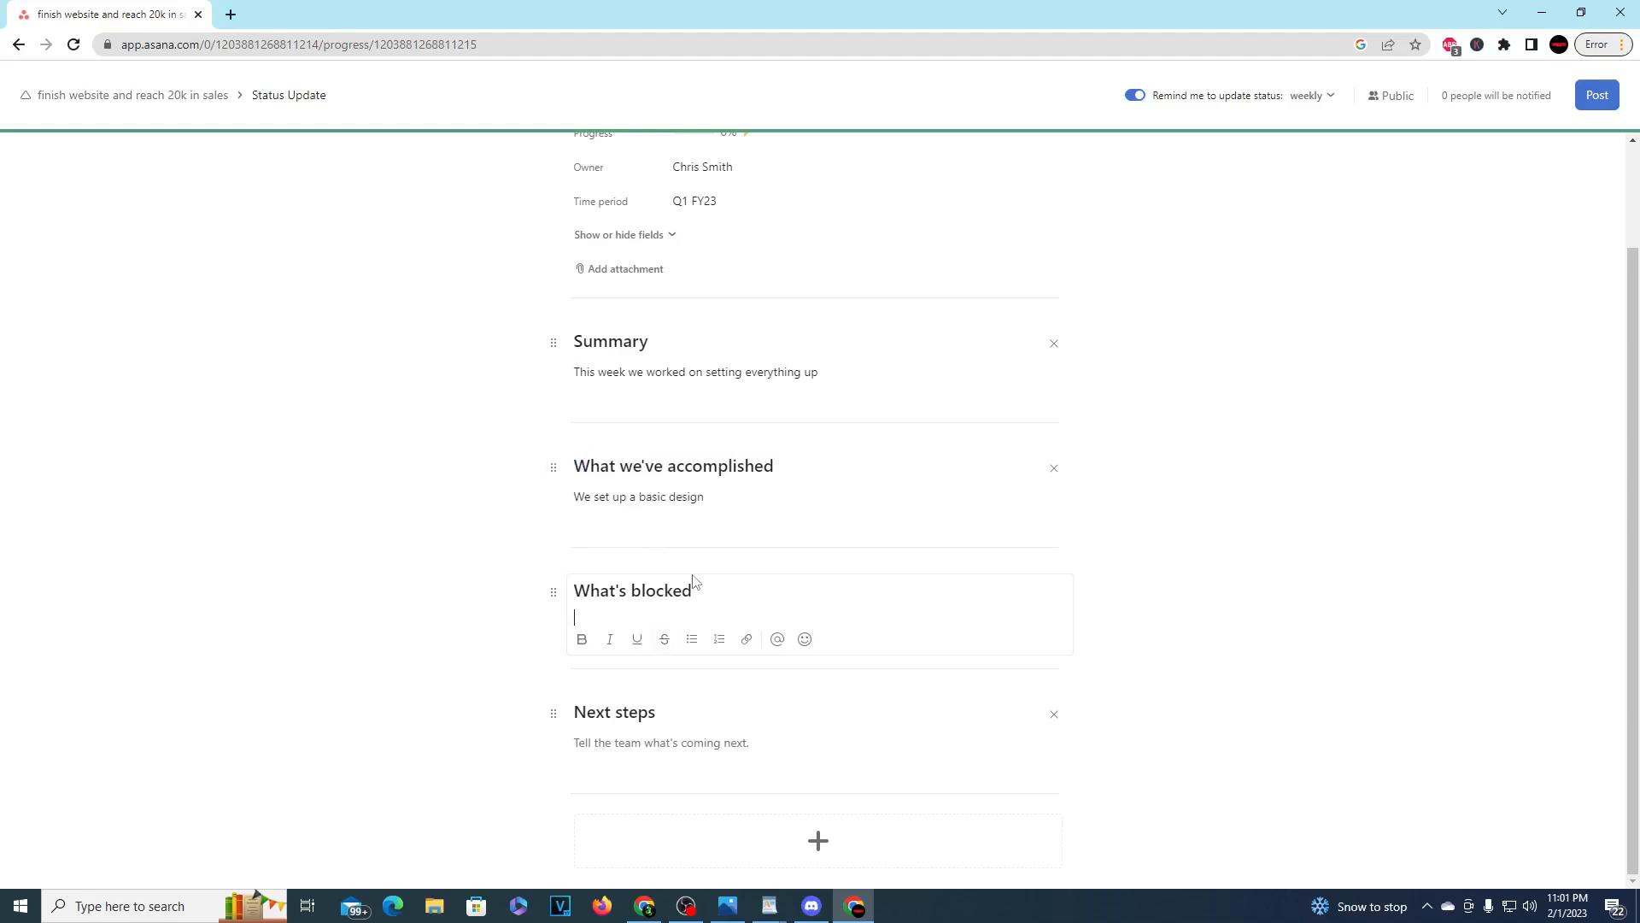
scroll(977, 208, "up", 2)
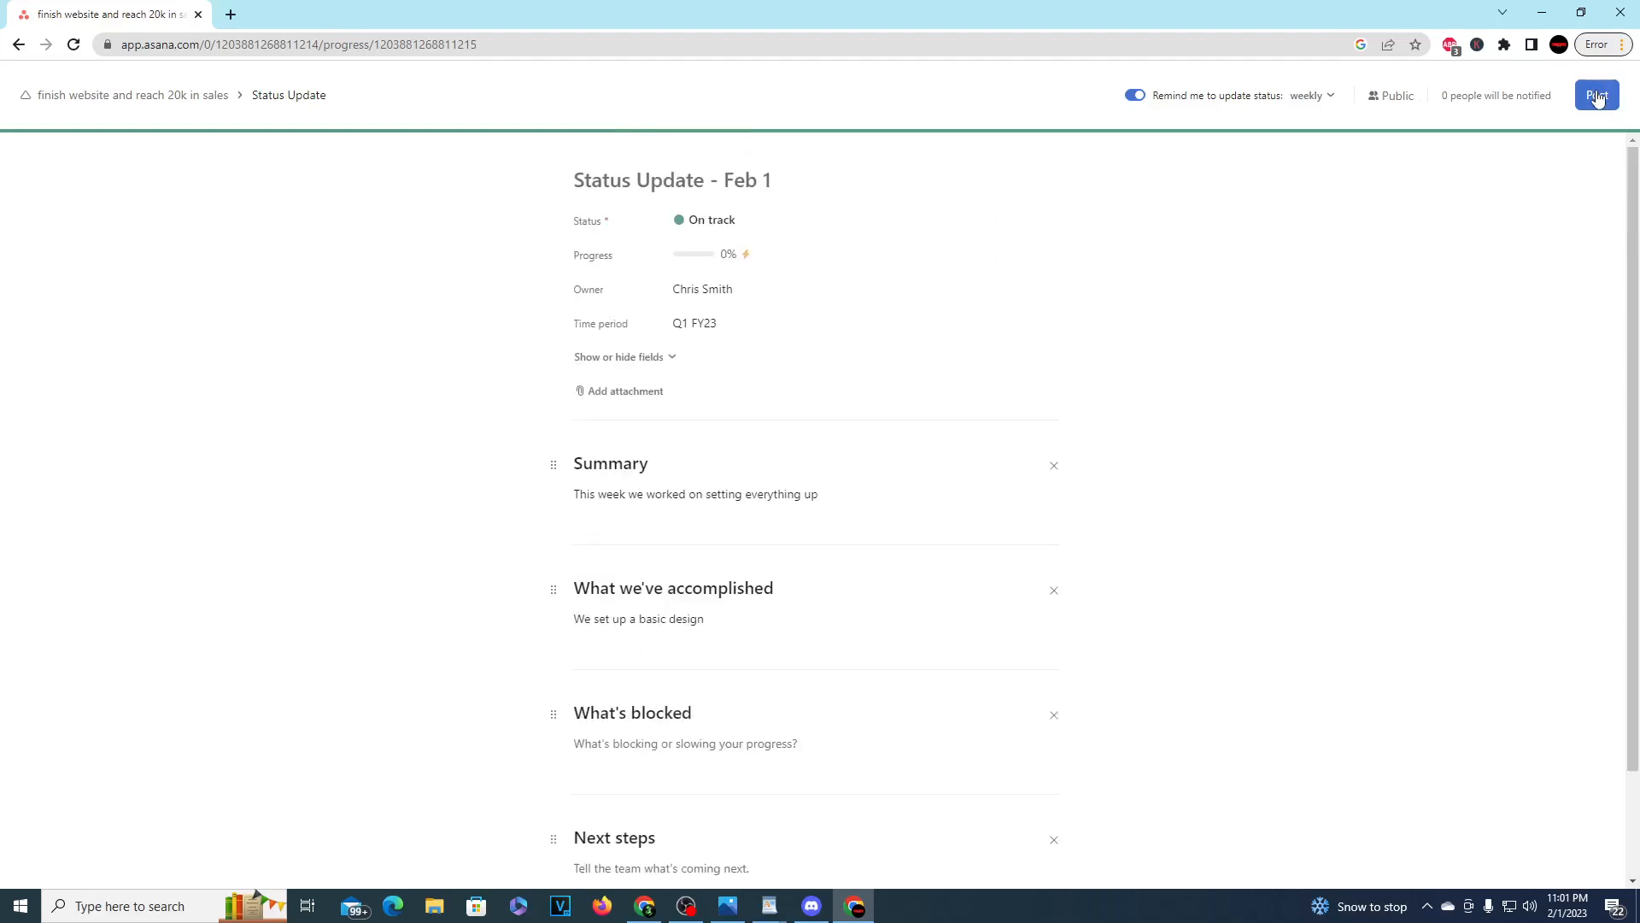
left_click(1596, 96)
Step: Review the posted status update, the recent updates timeline and the goal's progress settings without changing anything
scroll(623, 453, "down", 1)
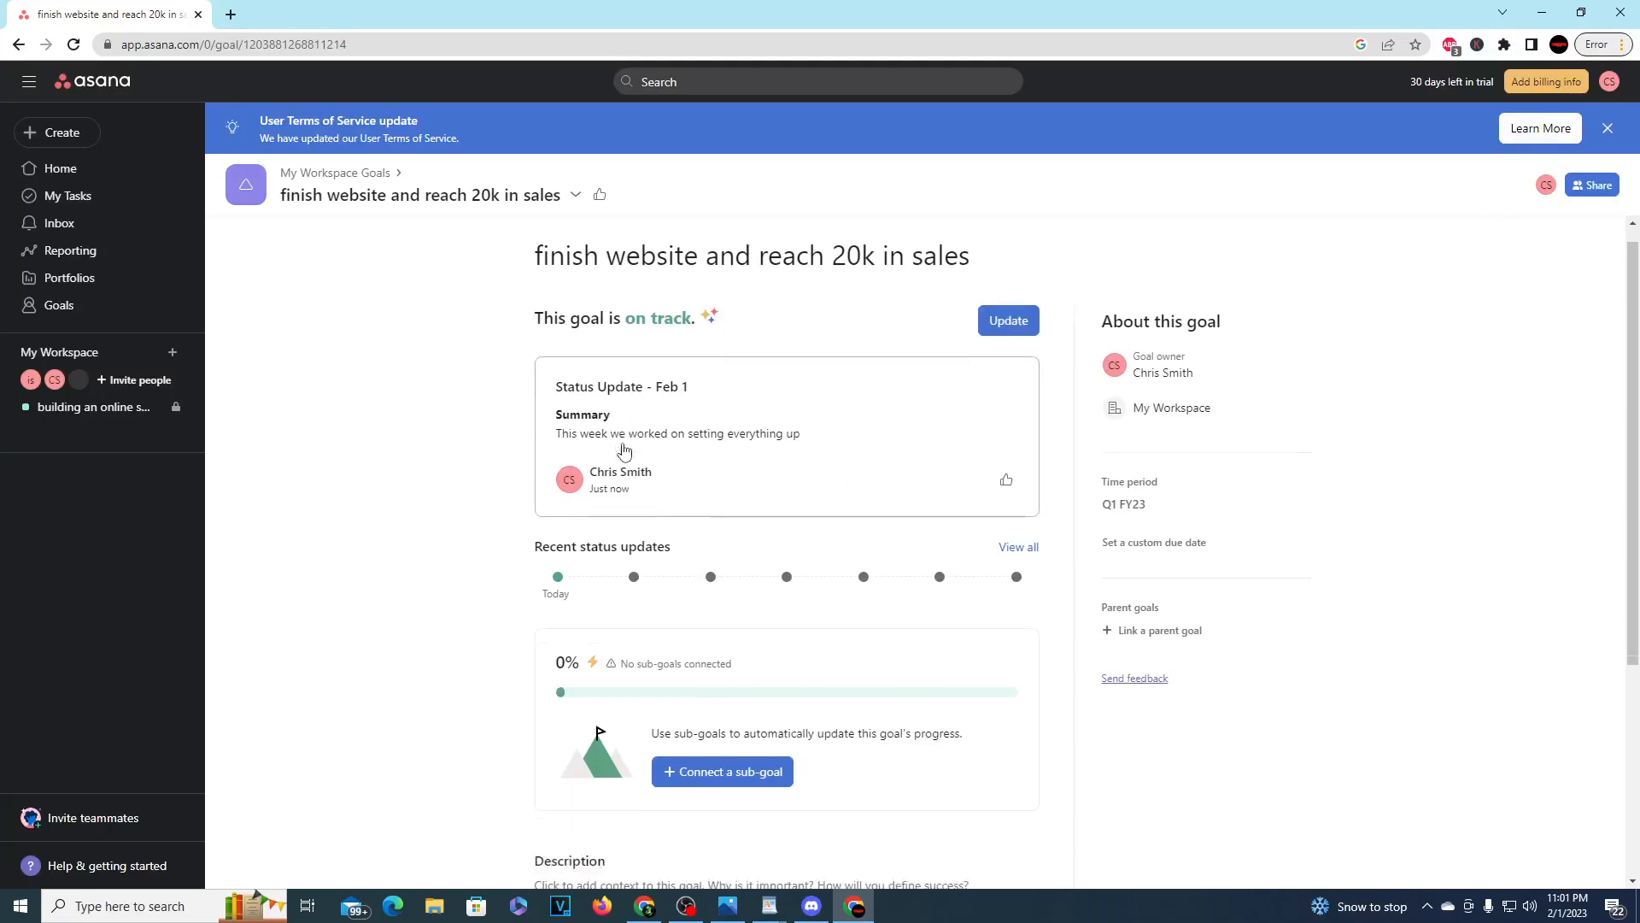
scroll(664, 357, "up", 1)
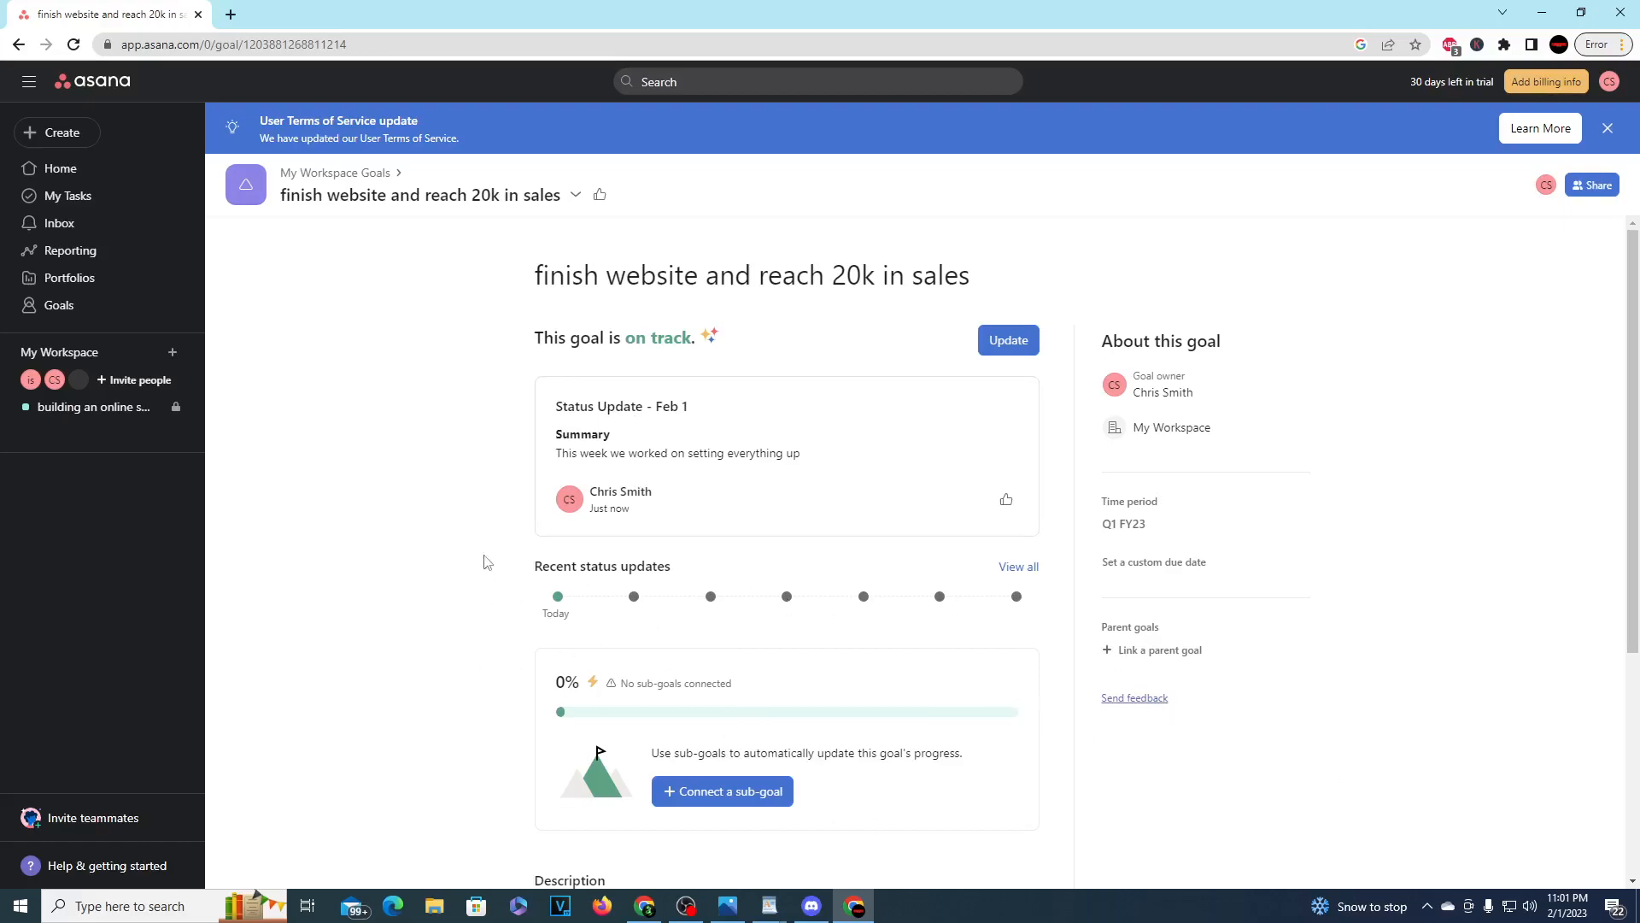
scroll(479, 577, "down", 2)
left_click_drag(565, 540, 686, 585)
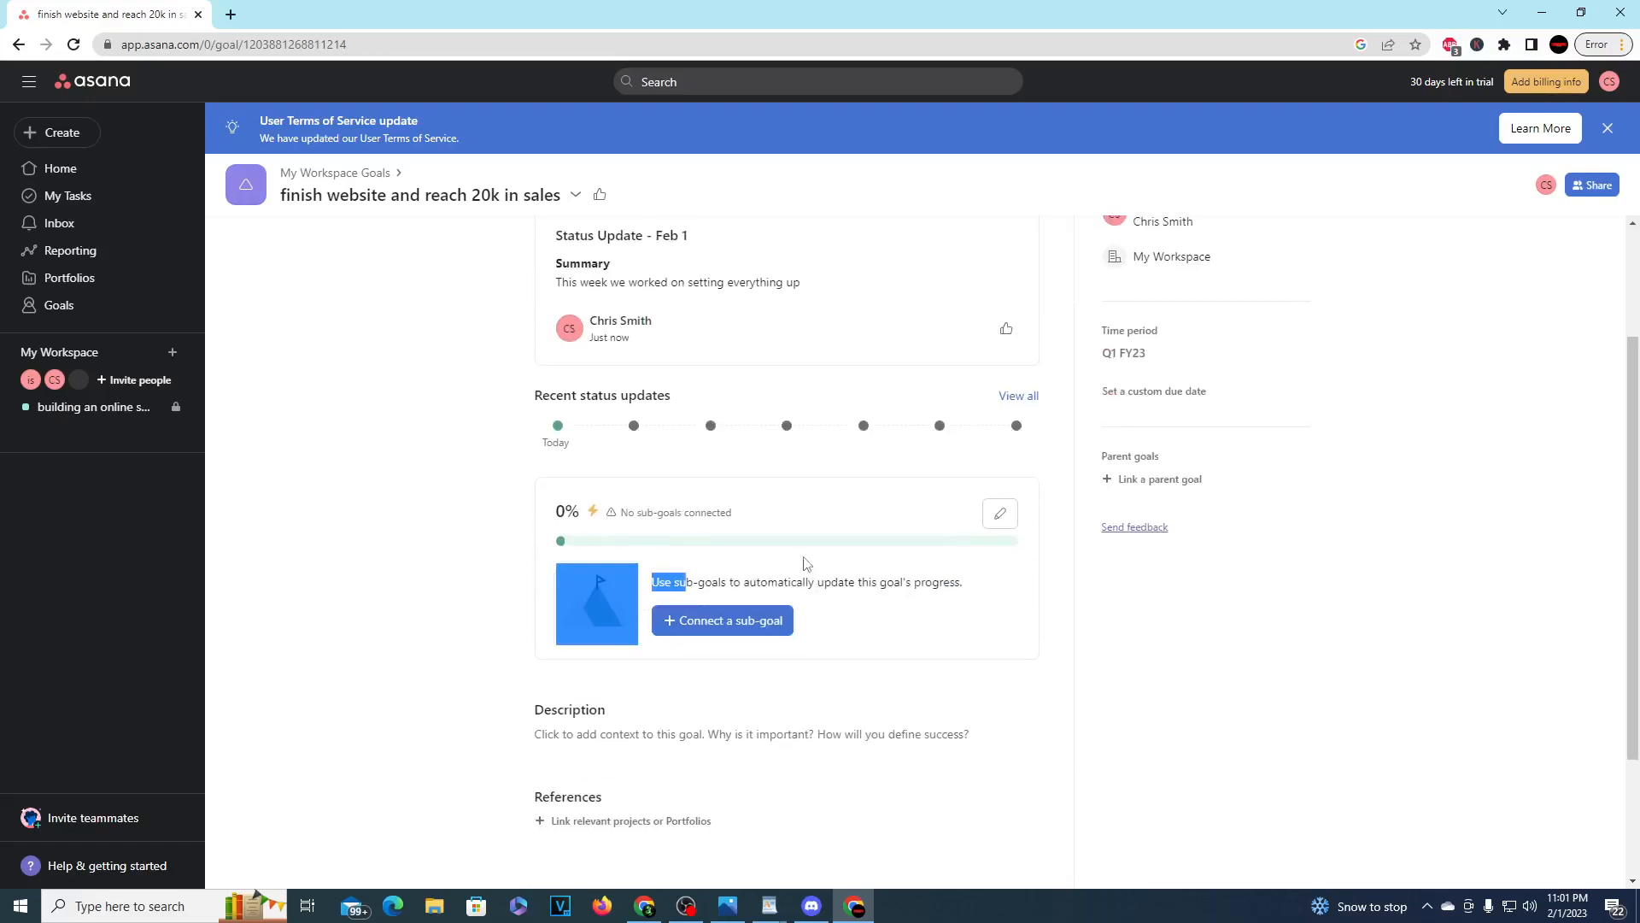
left_click(1000, 513)
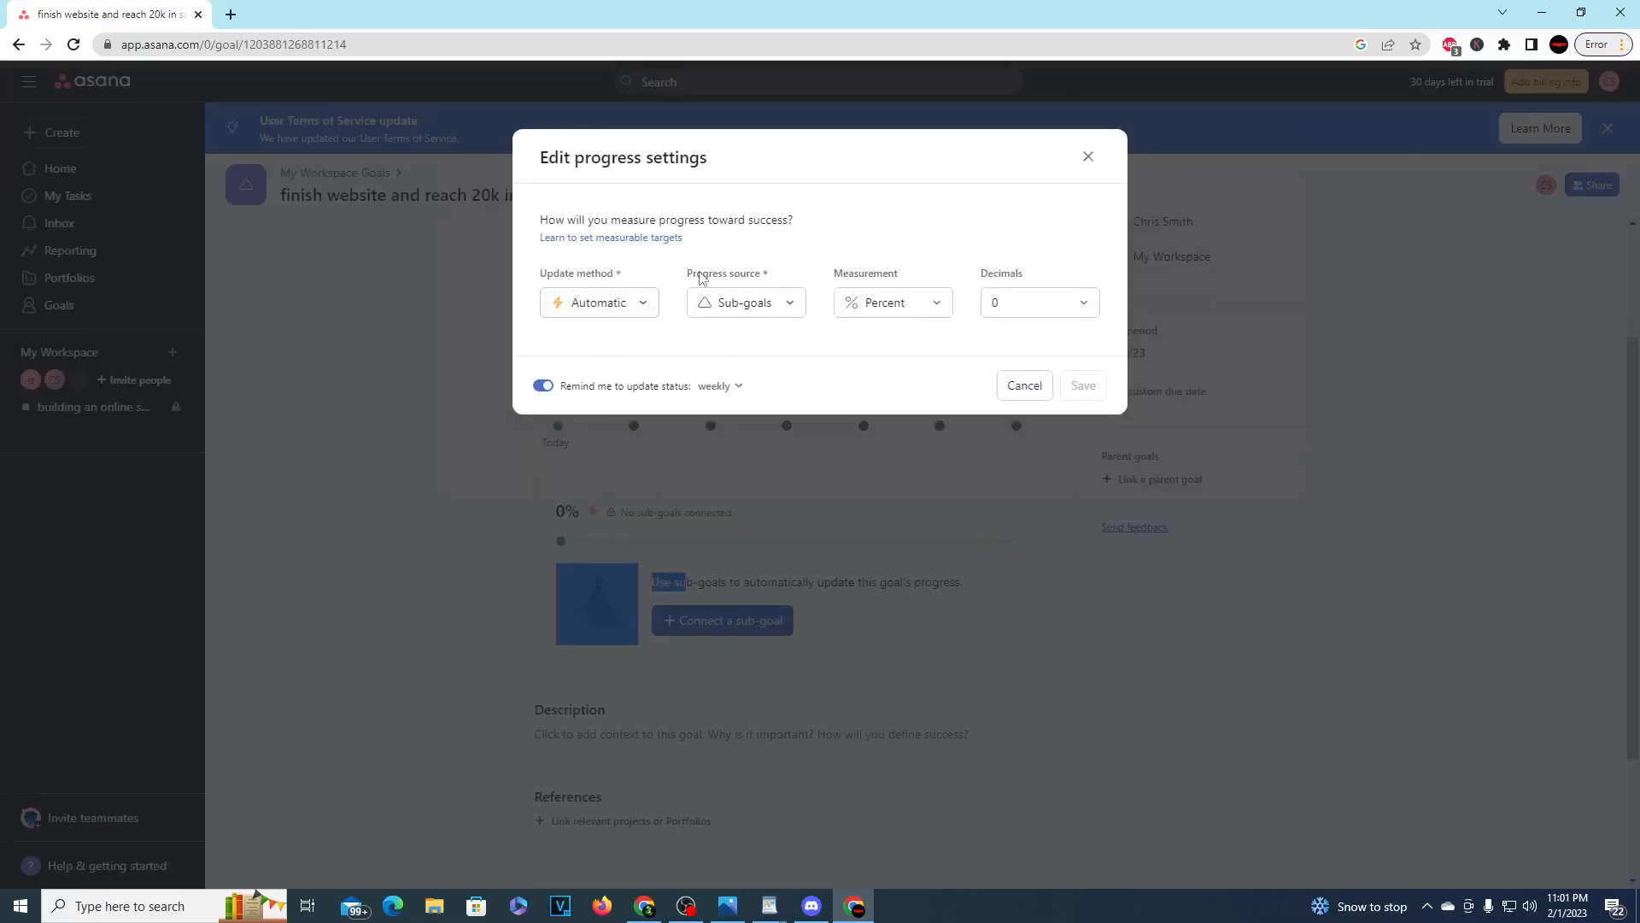
left_click(938, 305)
left_click(1102, 162)
left_click(1088, 157)
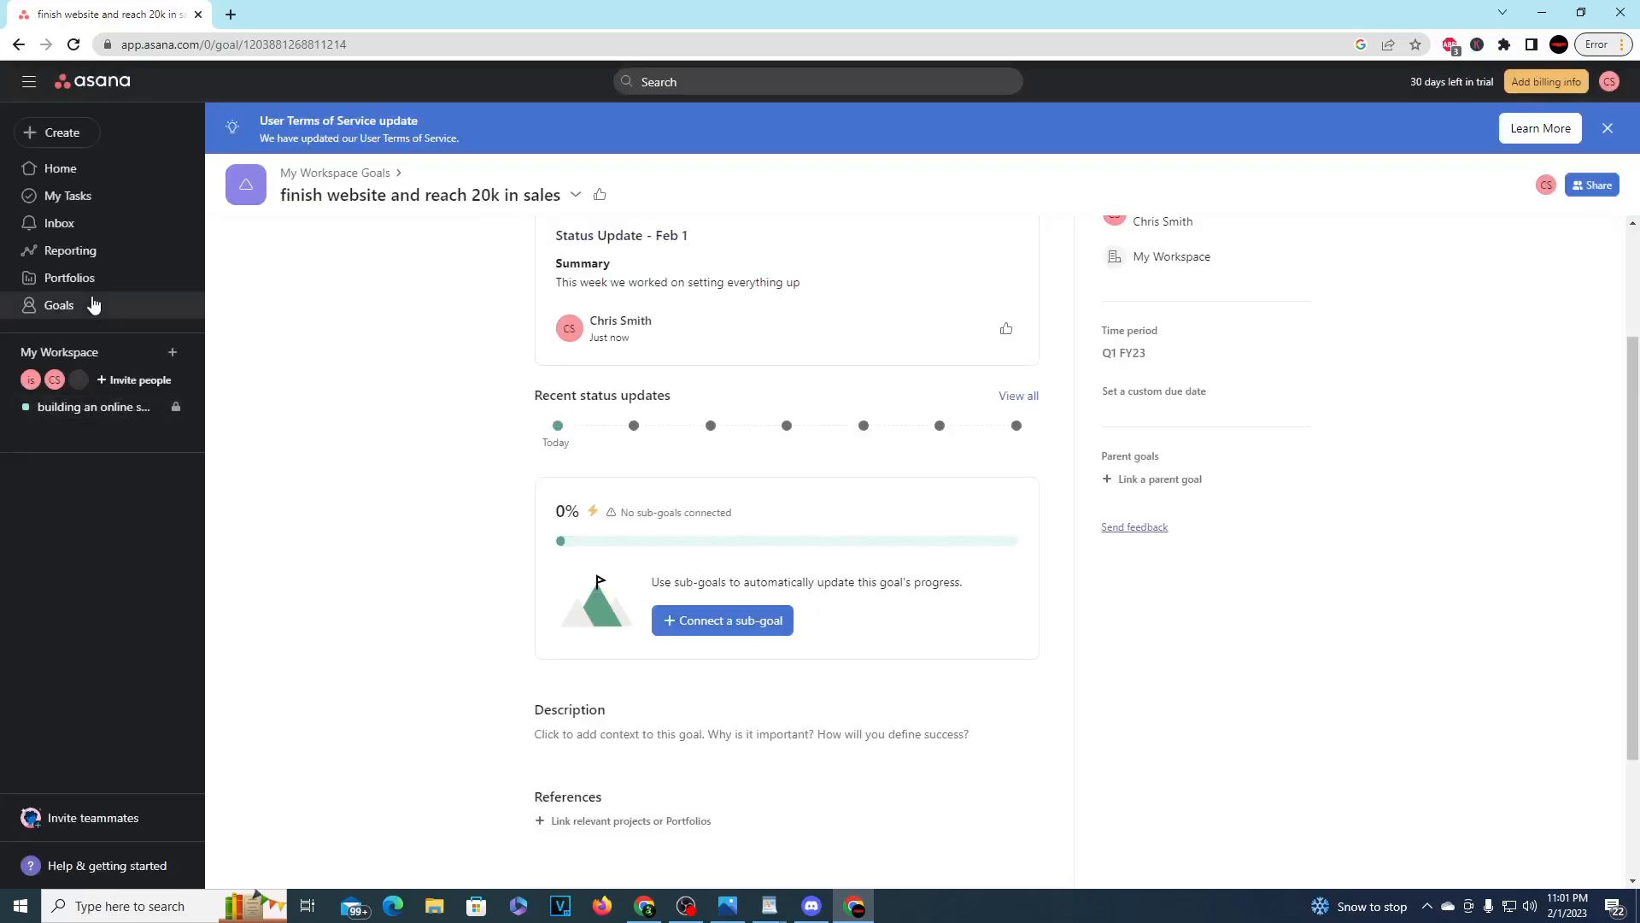
Step: Change the goal's progress measurement to a currency total in $ USD and save the progress settings
left_click(1000, 513)
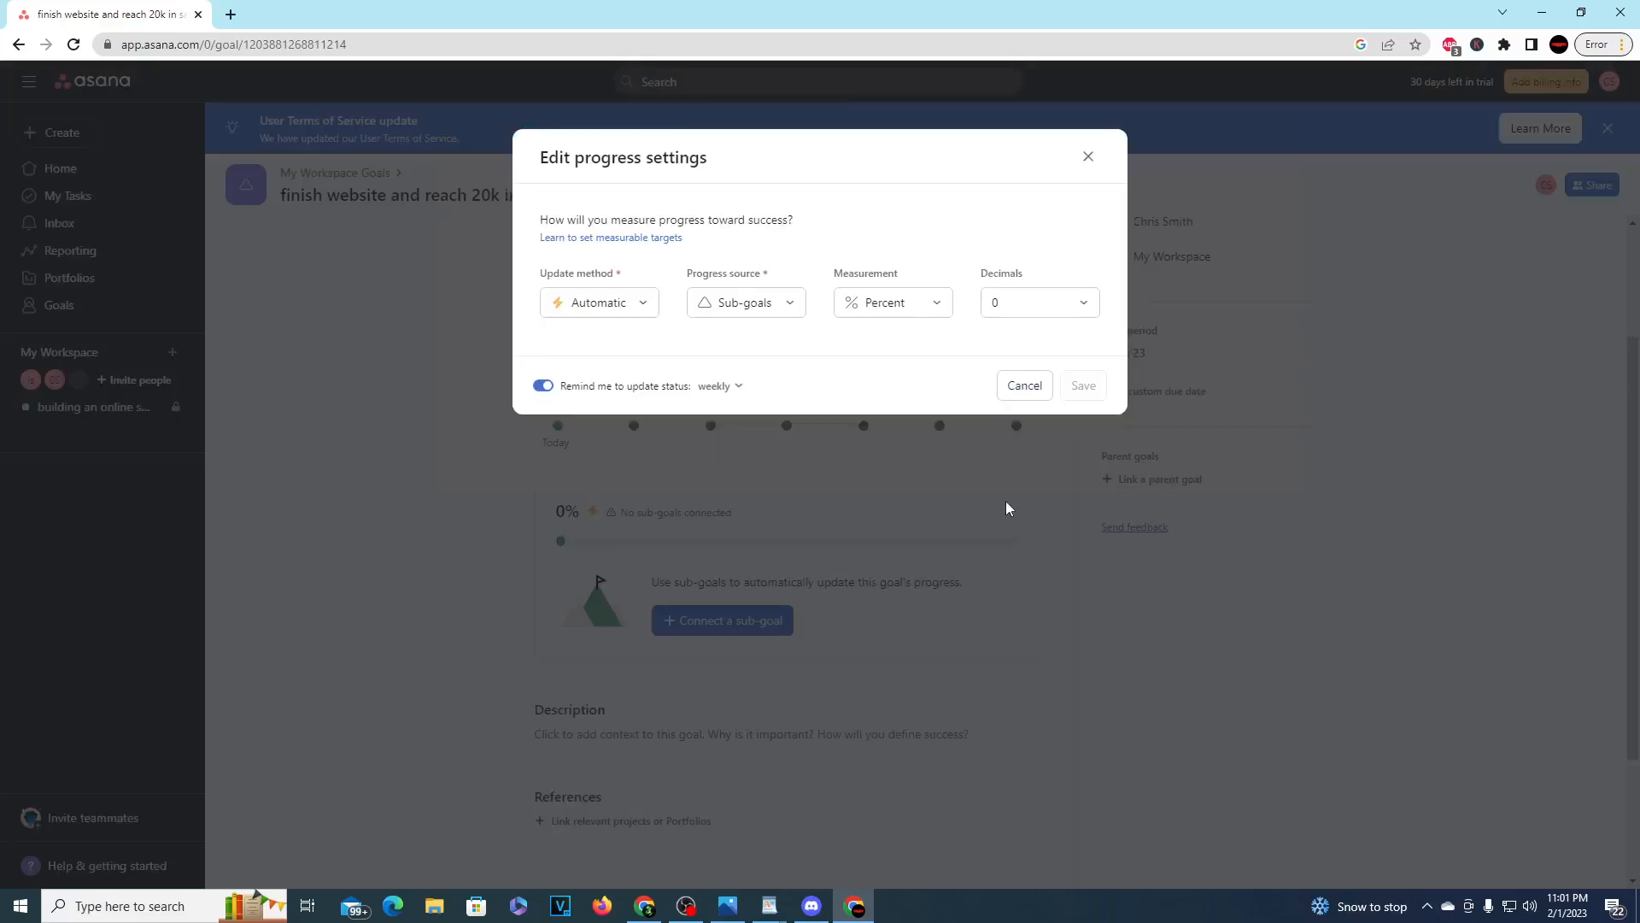
left_click(938, 304)
mouse_move(922, 401)
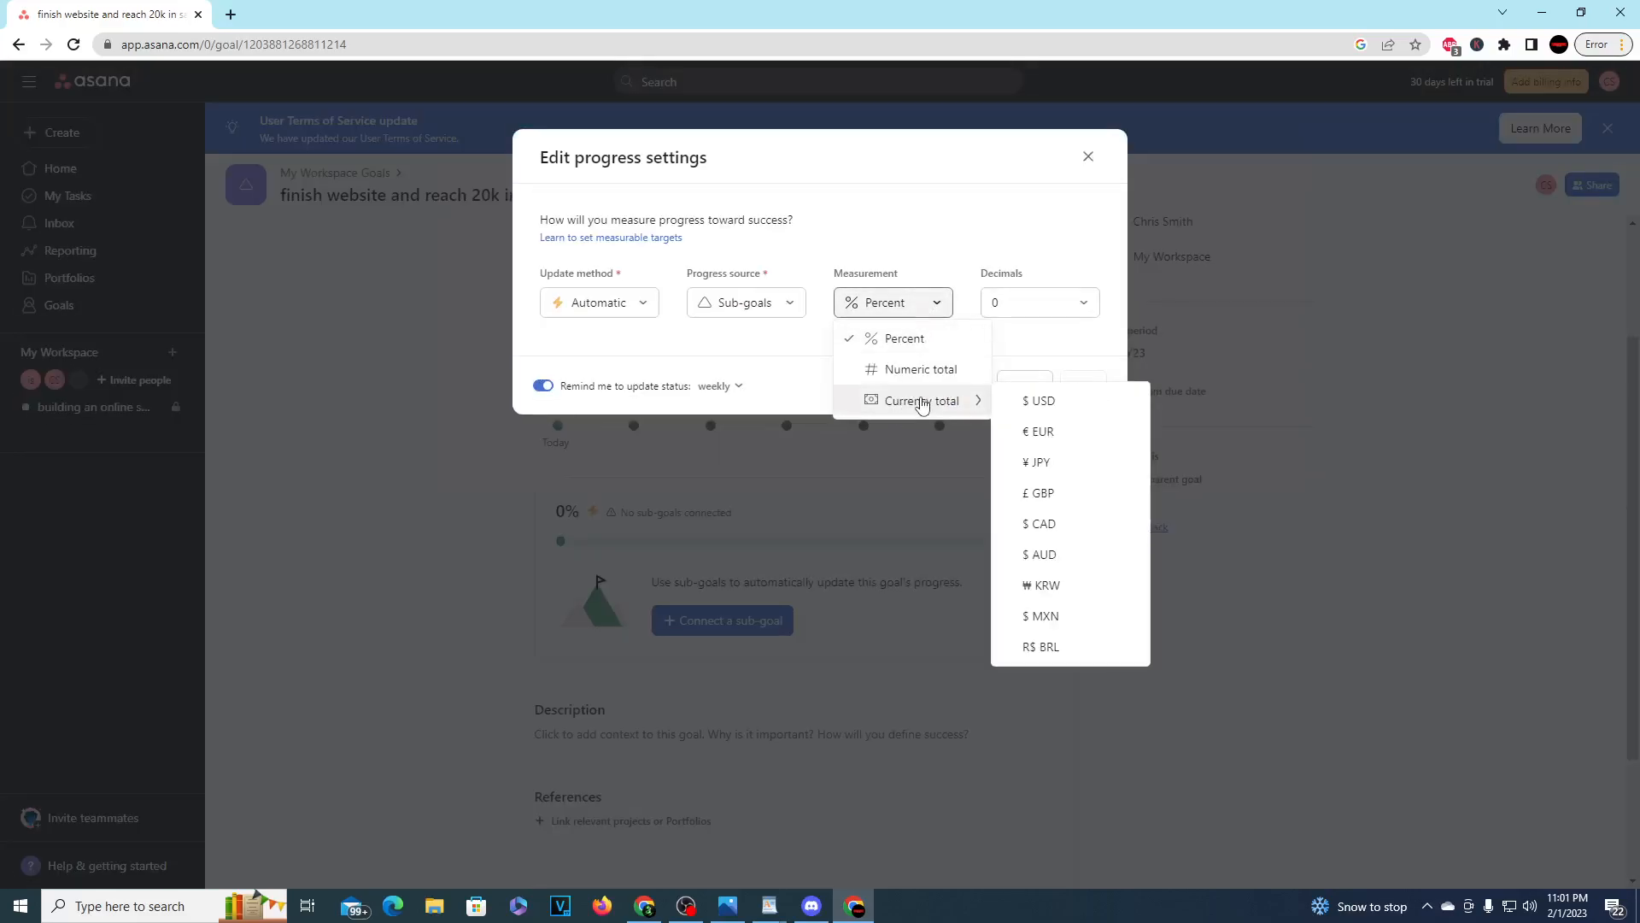
left_click(1017, 402)
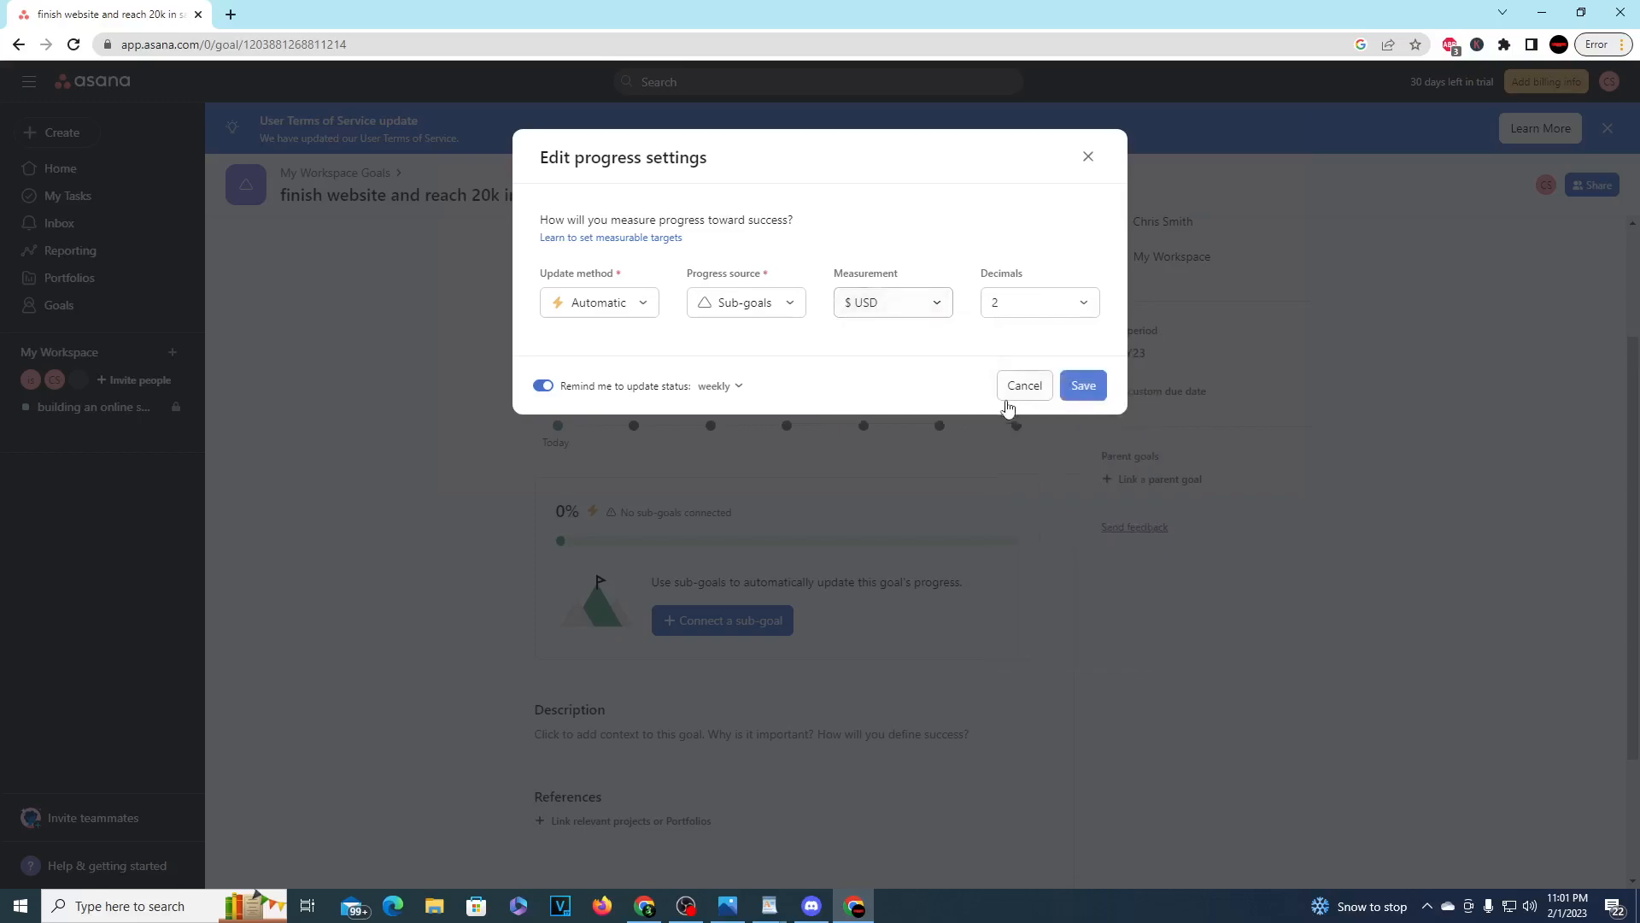
left_click(1081, 385)
mouse_move(659, 512)
left_mouse_down()
mouse_move(848, 513)
mouse_move(640, 511)
left_mouse_up()
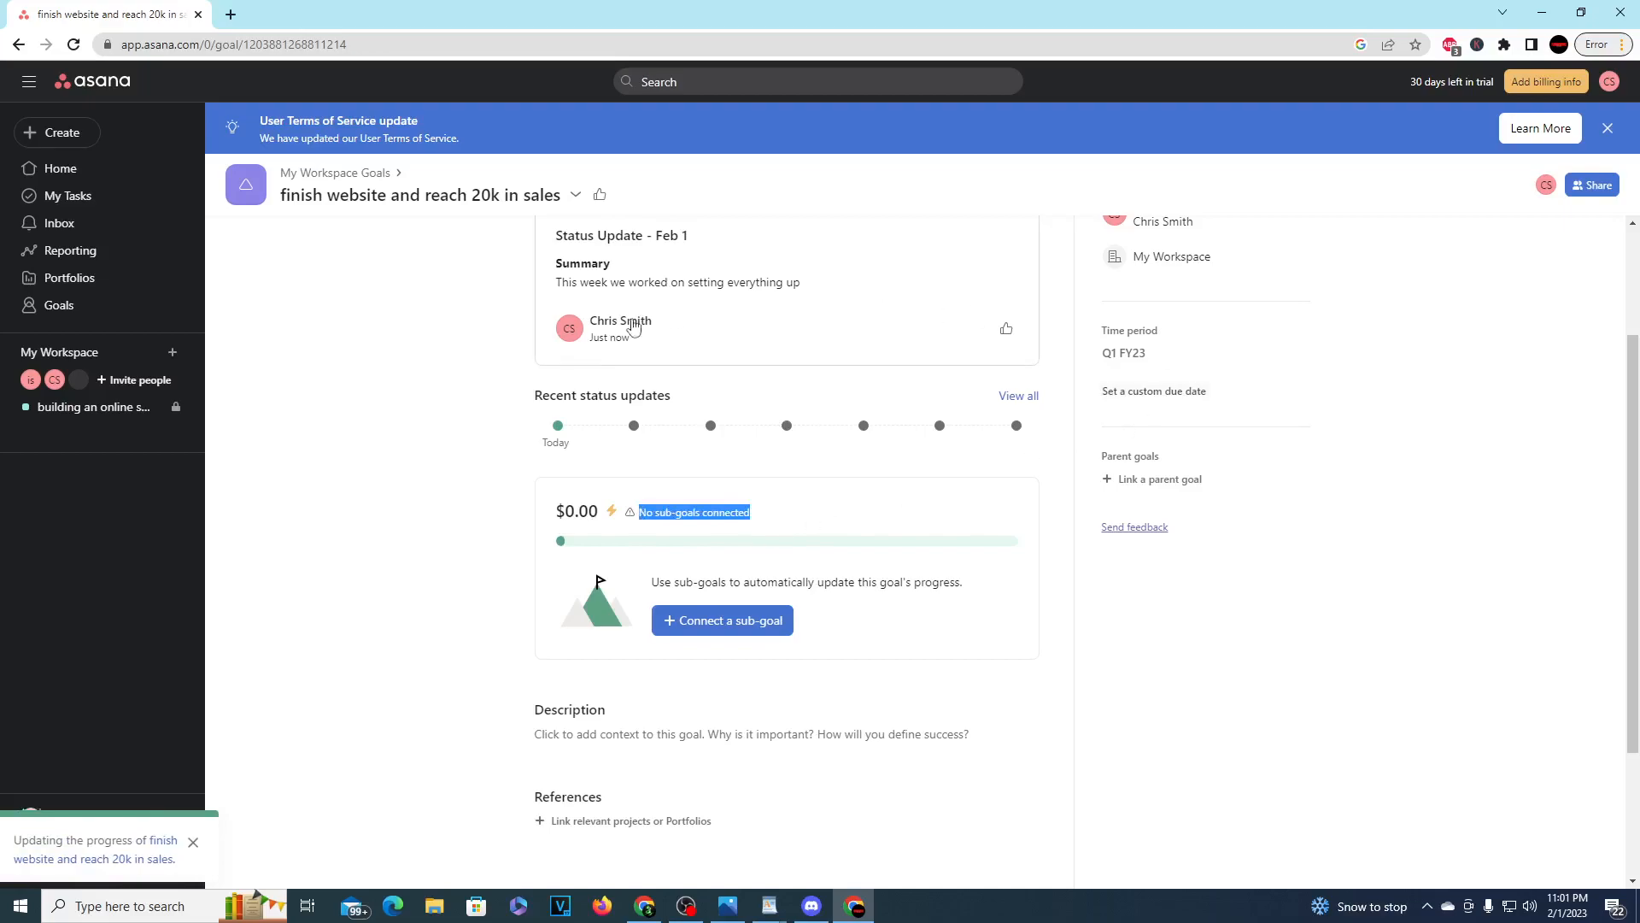
scroll(669, 314, "up", 2)
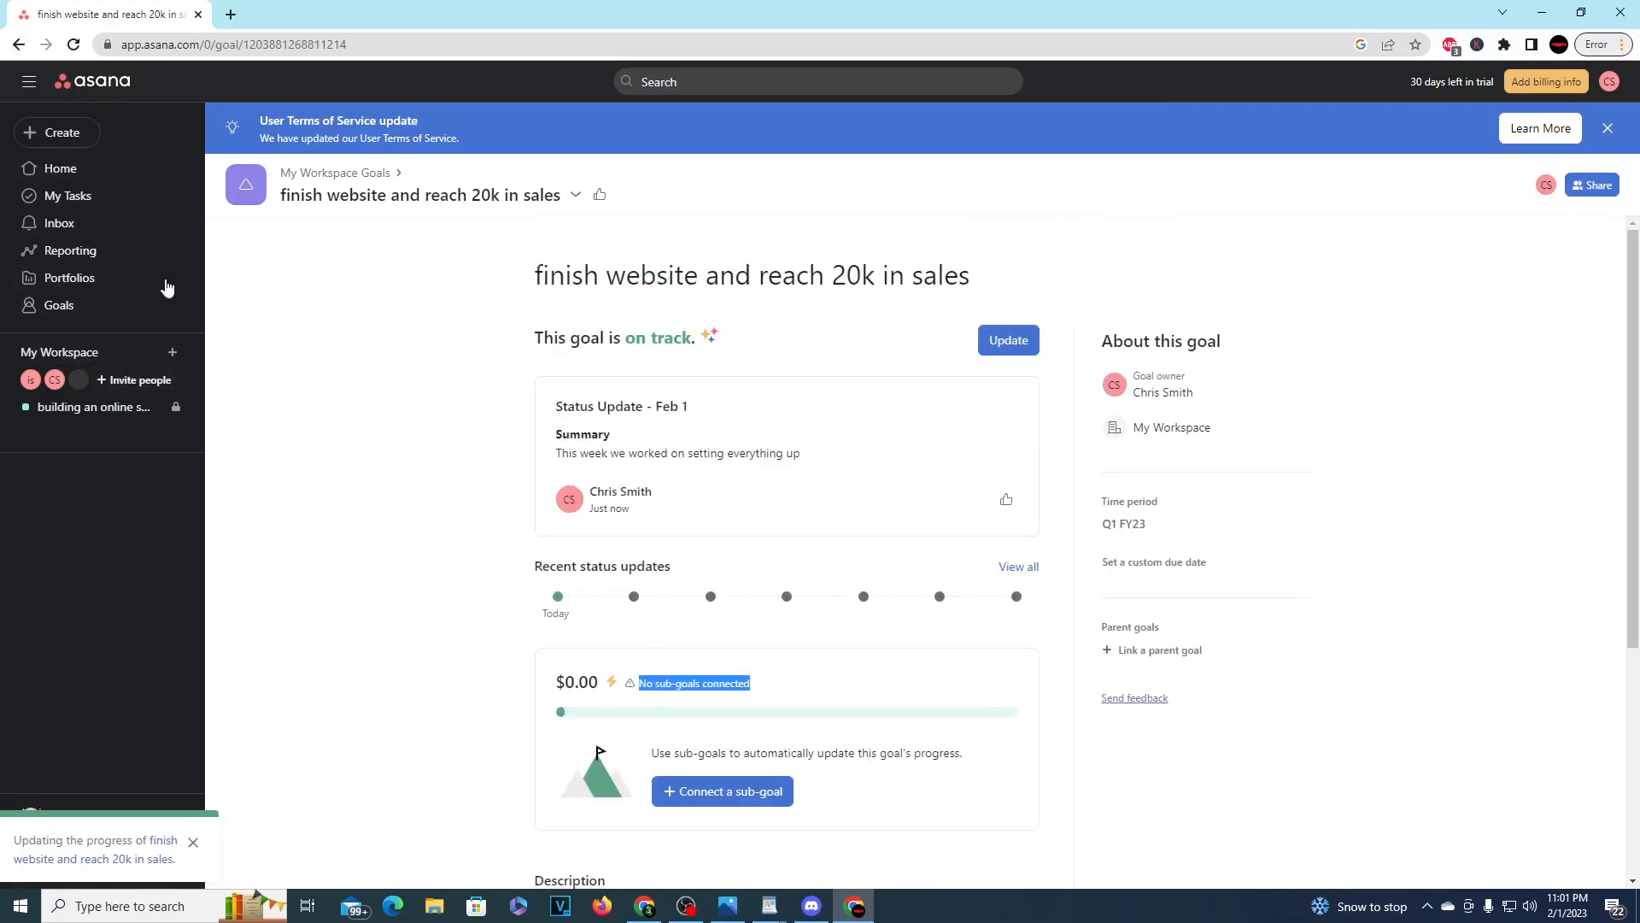
Step: Check which types of items can be created in the workspace, without creating any
left_click(38, 132)
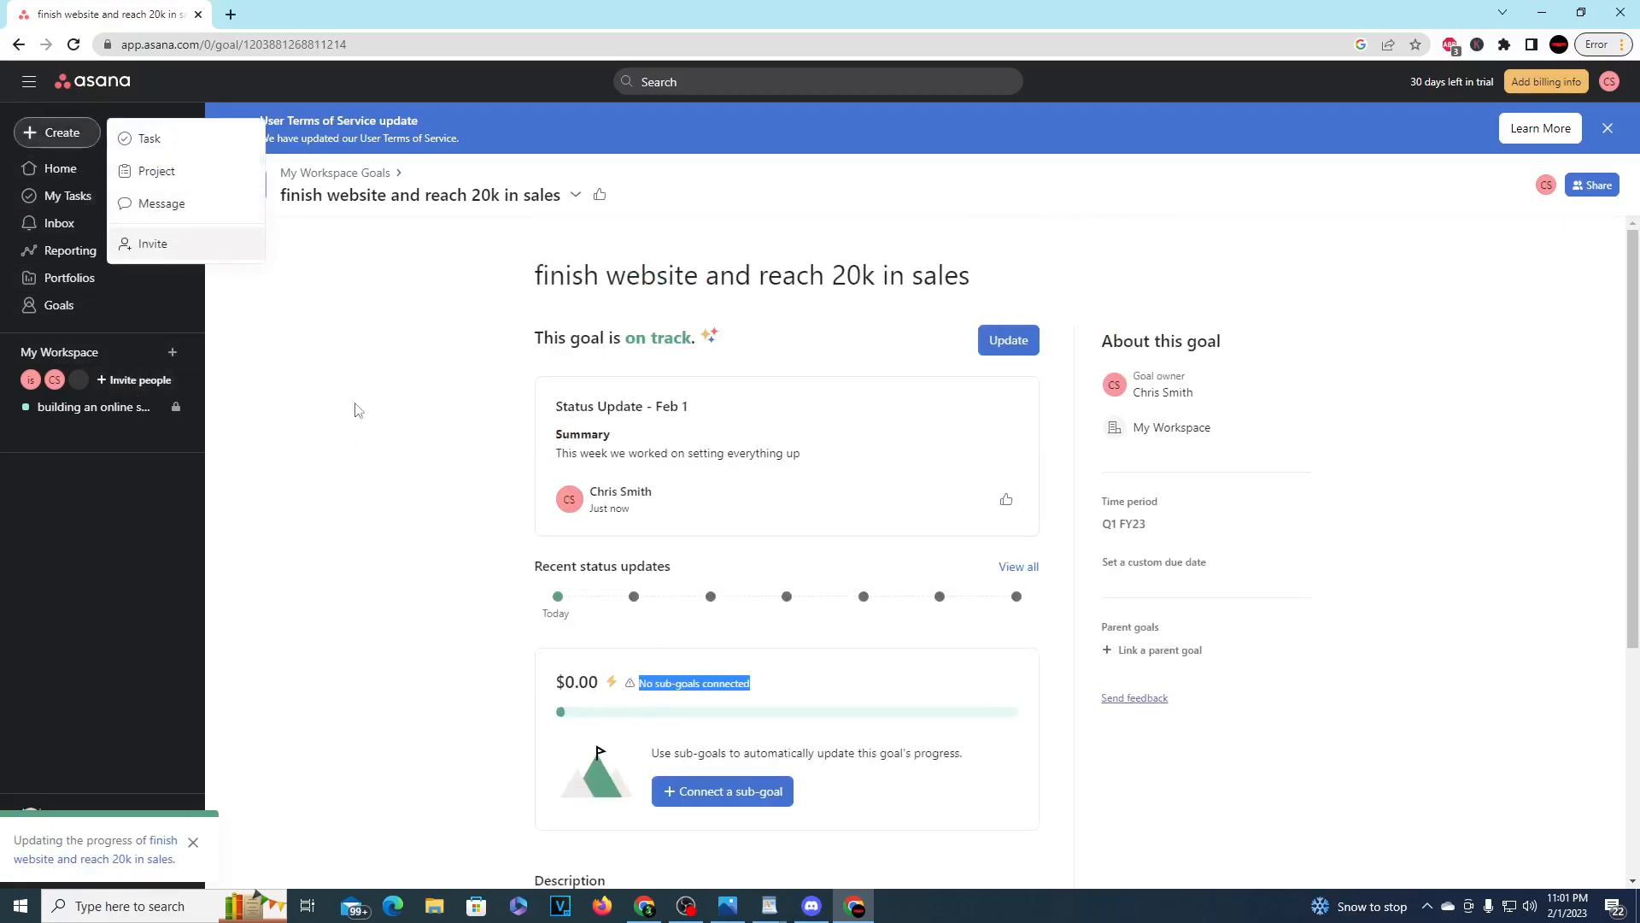
left_click(322, 385)
left_click(21, 137)
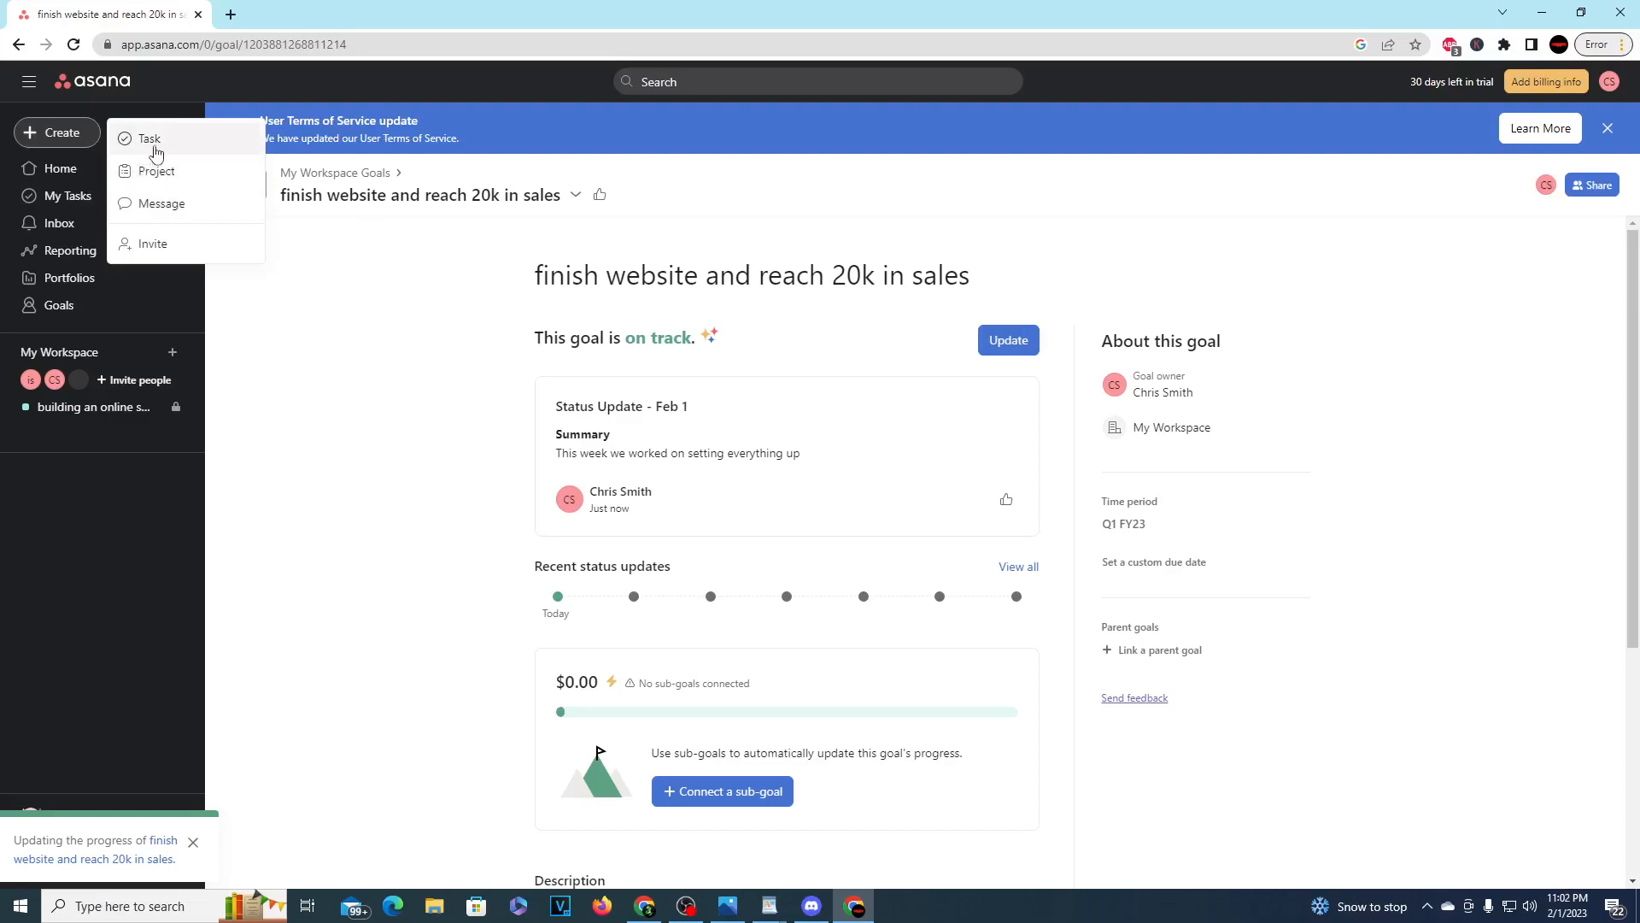
left_click(318, 403)
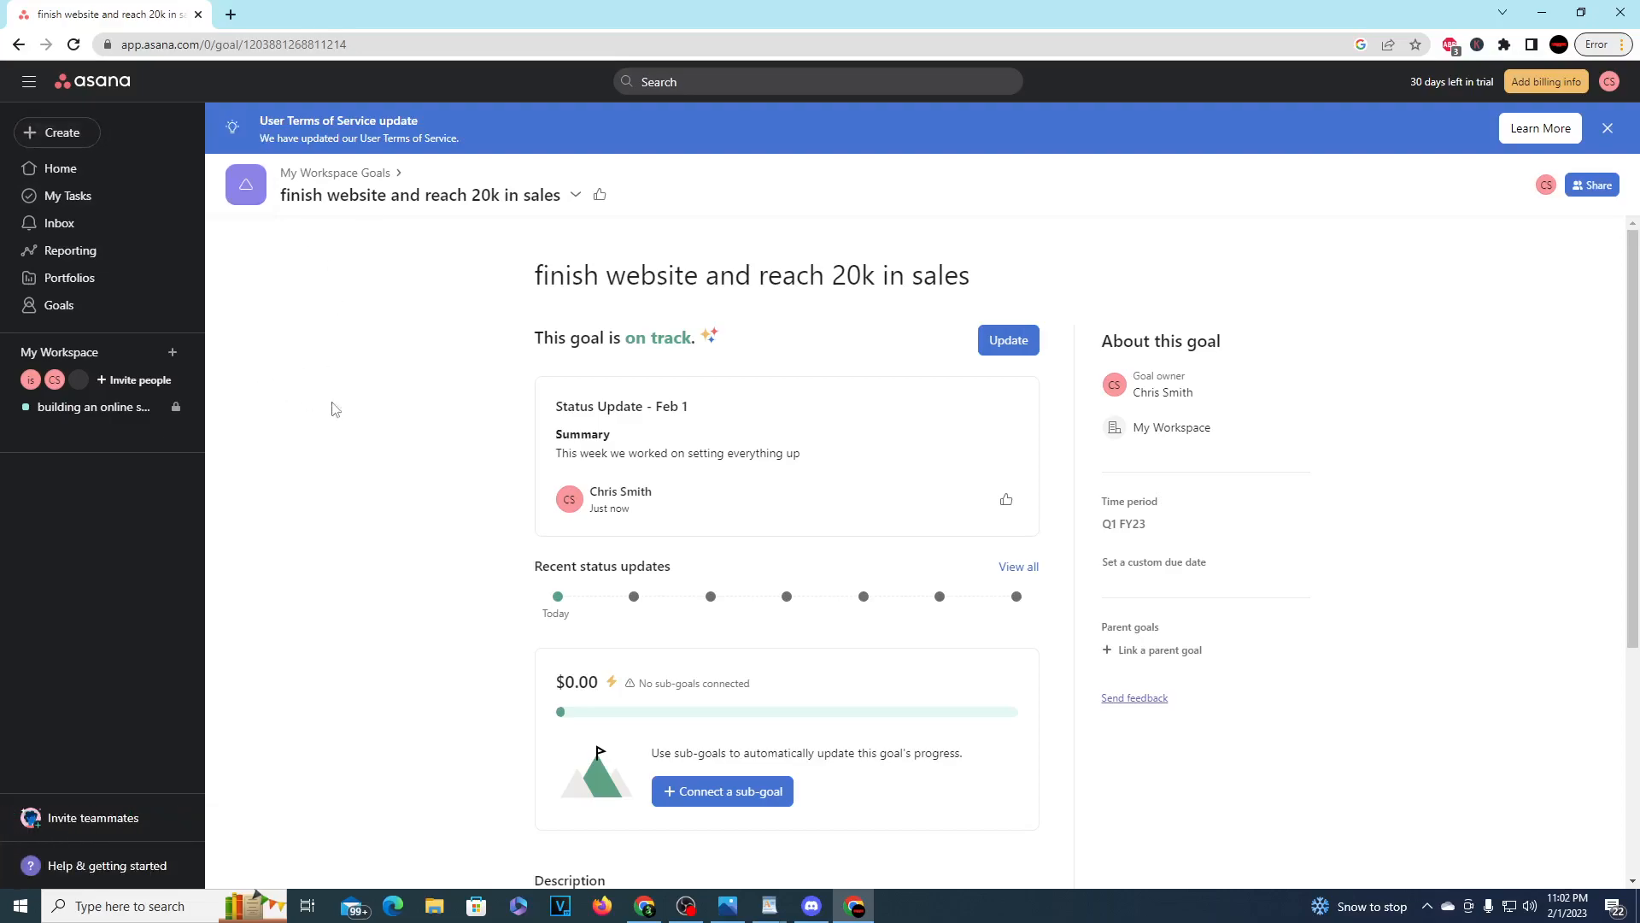